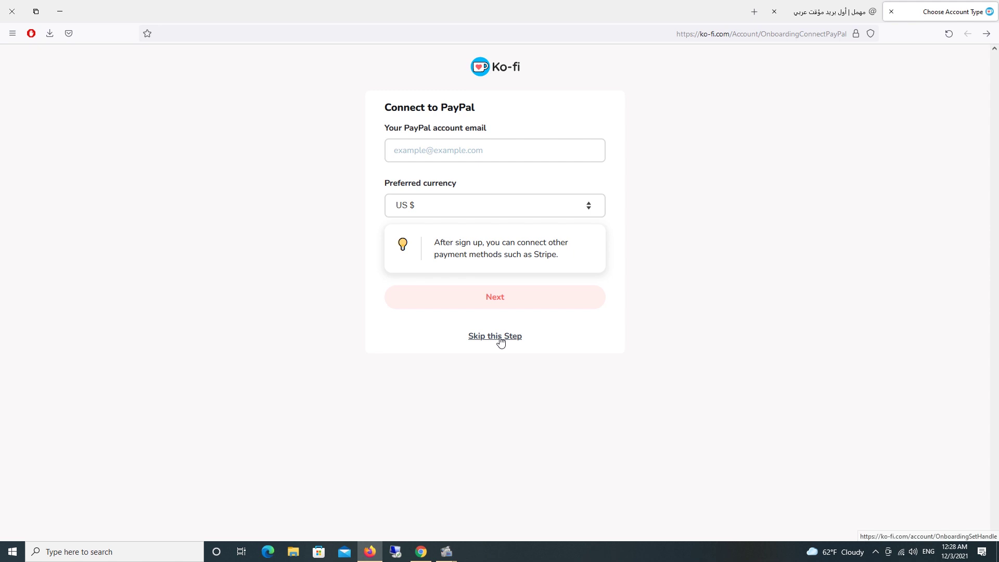
Step: Skip PayPal for now and change the suggested username's digits to 8080
{"action": "left_click", "coordinate": [499, 338]}
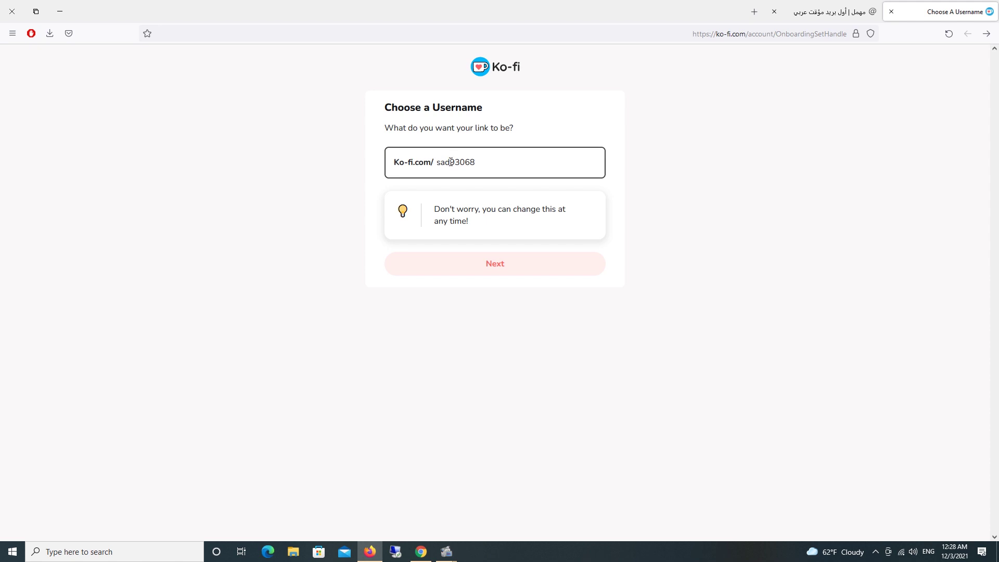
{"action": "left_click_drag", "start_coordinate": [451, 162], "coordinate": [528, 156]}
{"action": "type", "text": "8080"}
{"action": "left_click", "coordinate": [492, 263]}
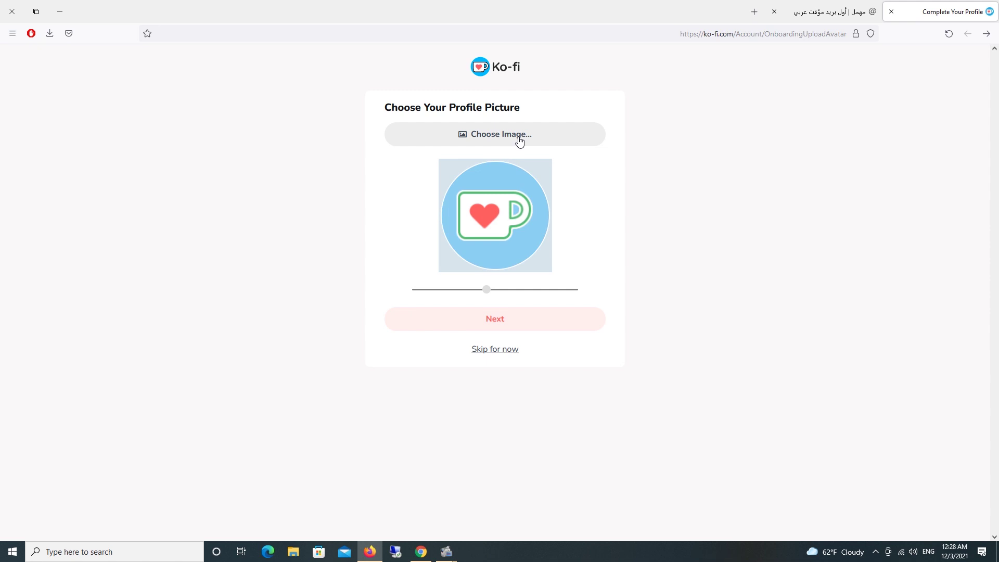
Step: Skip the profile picture, keeping the default avatar
{"action": "left_click", "coordinate": [519, 138]}
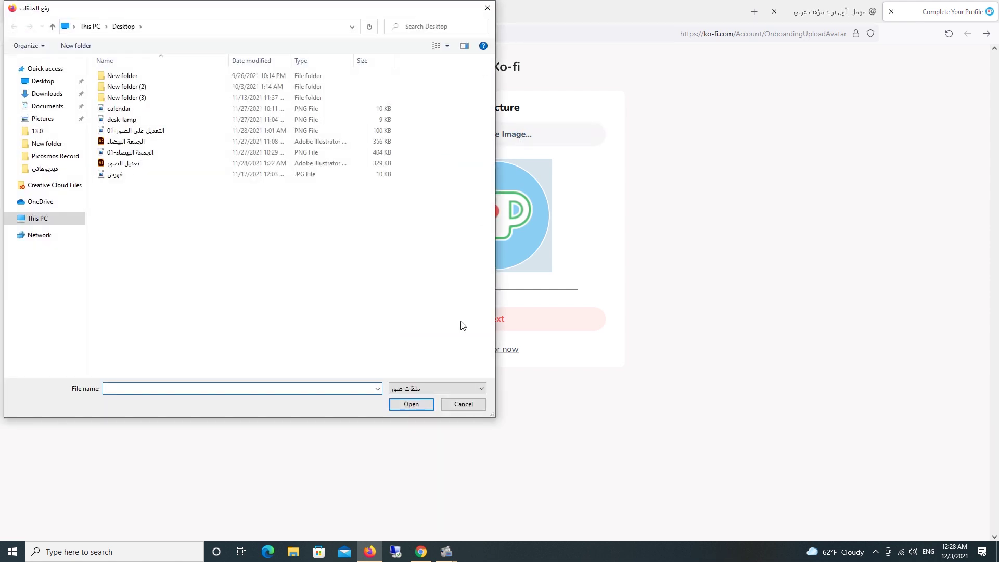
{"action": "left_click", "coordinate": [487, 8]}
{"action": "left_click", "coordinate": [508, 353]}
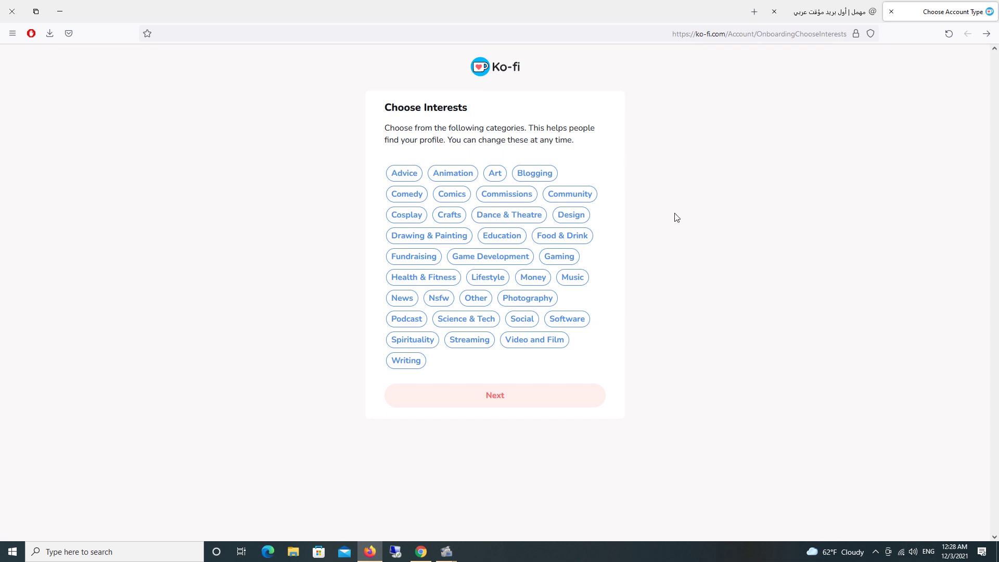
Step: Choose Design, Social, Video and Film, Science & Tech and Photography as interests and continue
{"action": "left_click", "coordinate": [581, 220]}
{"action": "left_click", "coordinate": [524, 321]}
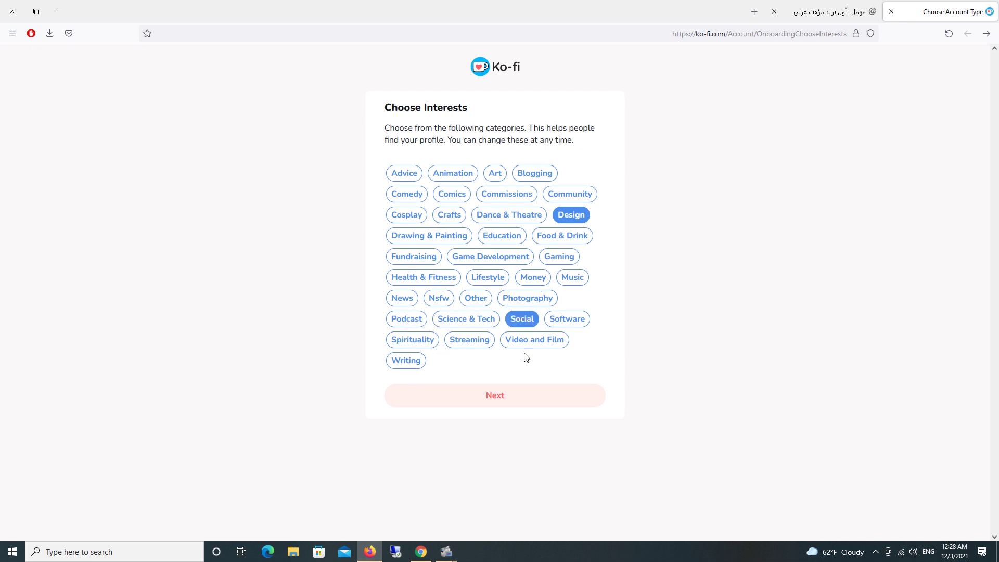
{"action": "left_click", "coordinate": [536, 342]}
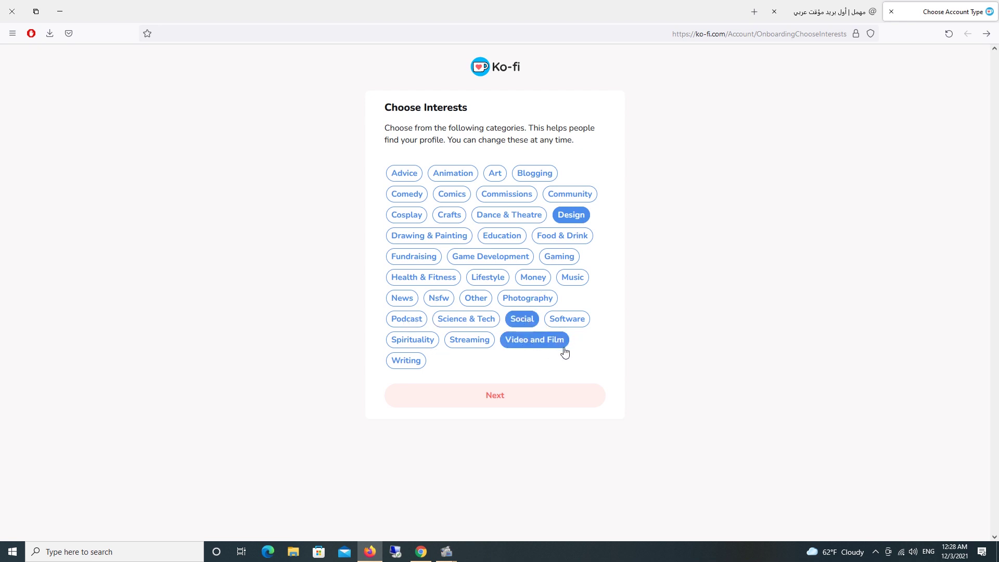
{"action": "left_click", "coordinate": [459, 322]}
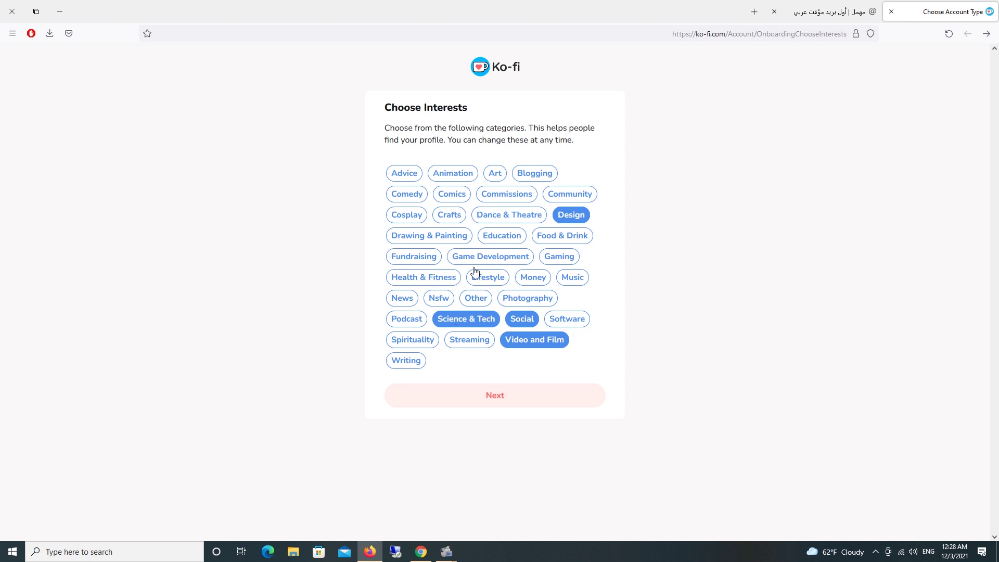
{"action": "left_click", "coordinate": [527, 299]}
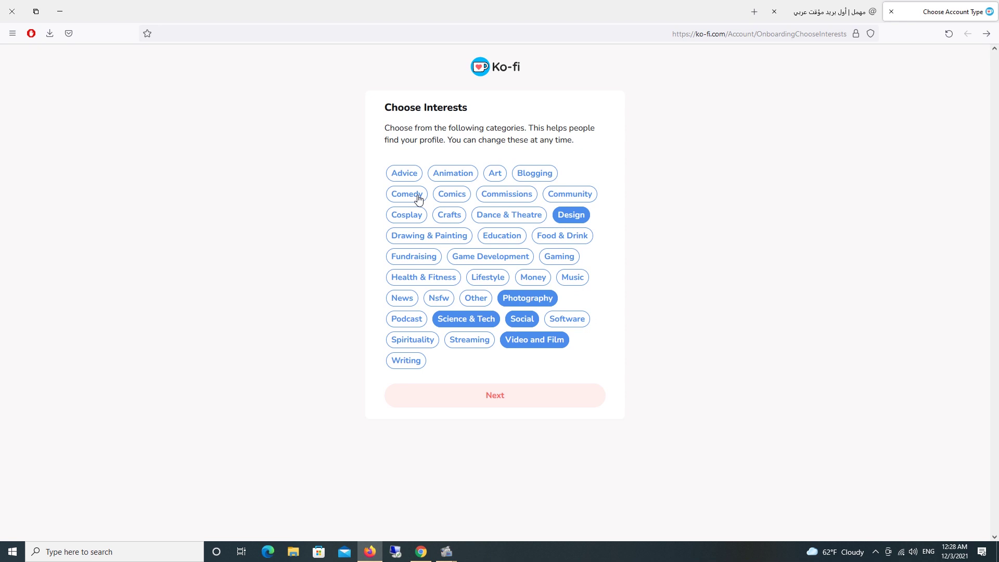
{"action": "left_click", "coordinate": [495, 397]}
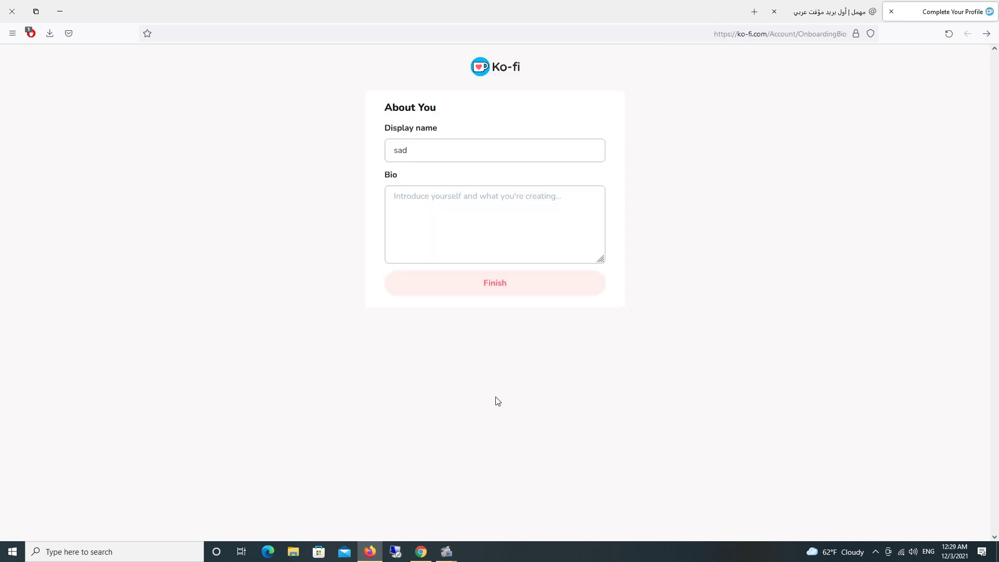
Step: Write the Arabic bio 'مصمم جرافيك' and finish the About You step
{"action": "left_click", "coordinate": [421, 151]}
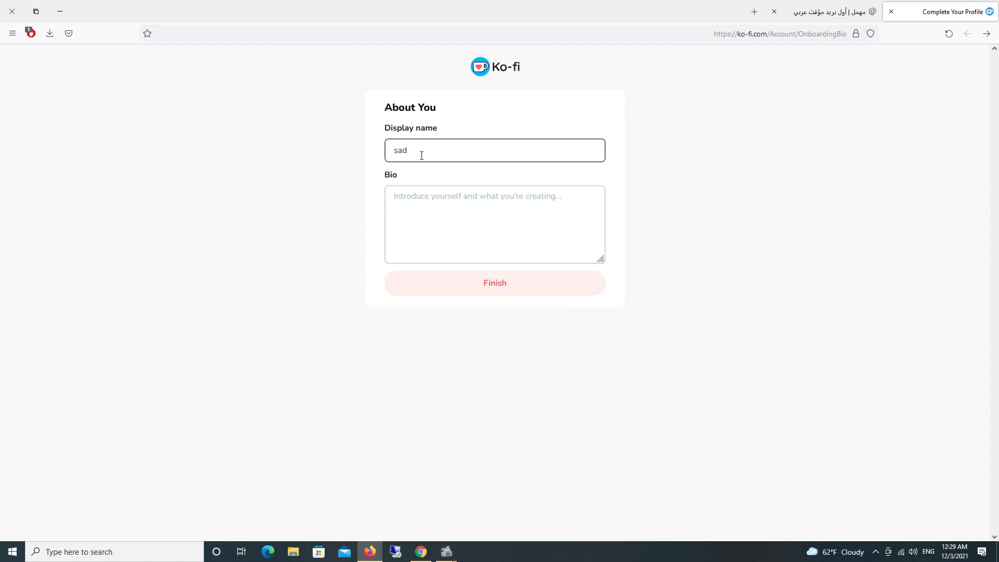
{"action": "left_click", "coordinate": [389, 207]}
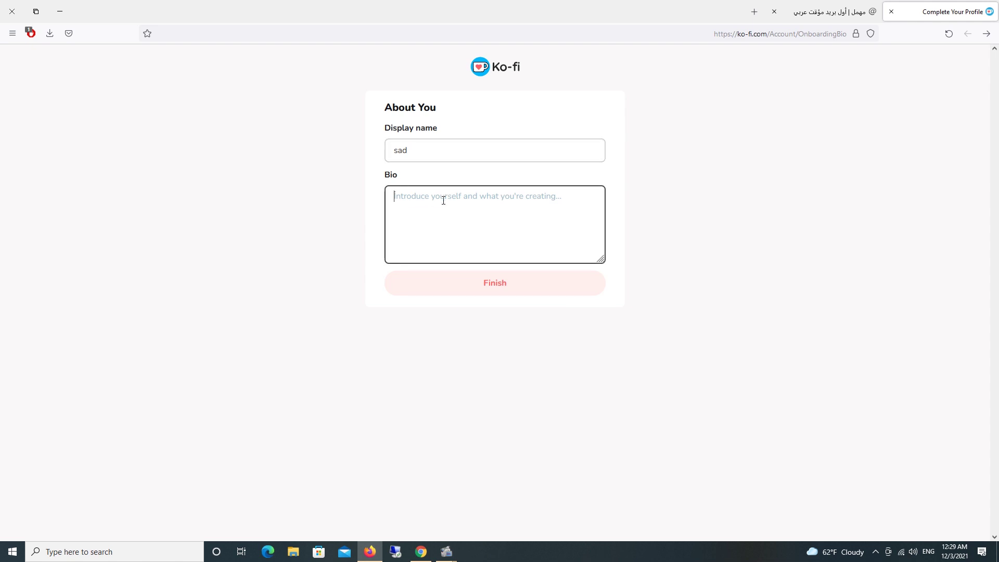
{"action": "key", "text": "alt+shift"}
{"action": "type", "text": "مصمم ج"}
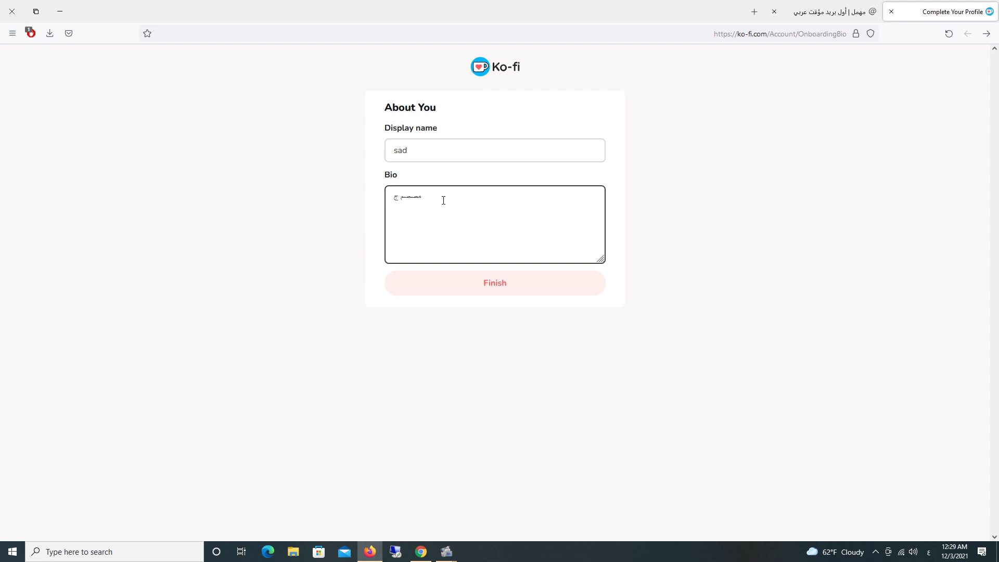
{"action": "type", "text": "رافيك"}
{"action": "left_click", "coordinate": [506, 292]}
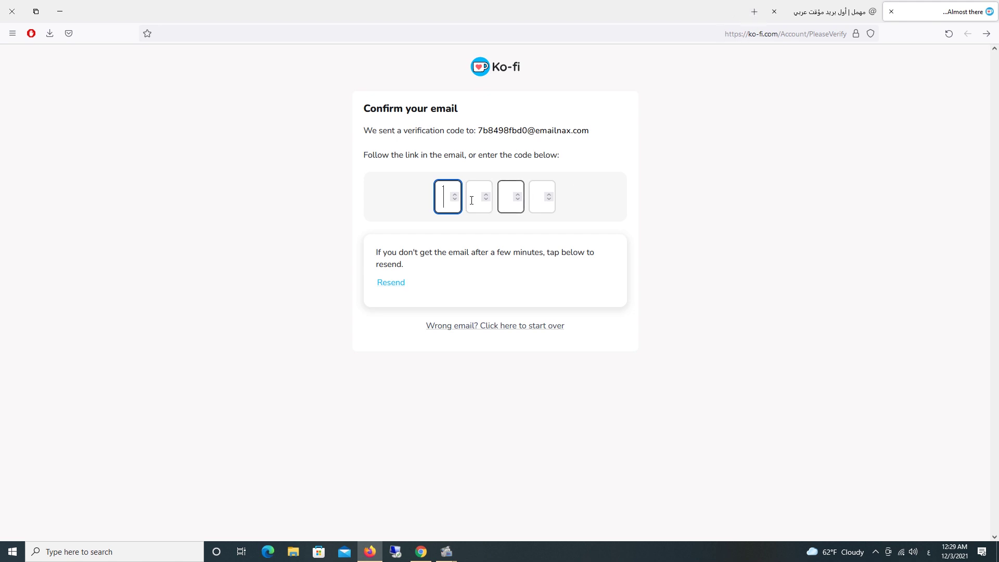
Step: Copy the verification code from Ko-fi's email in the Mohmal inbox and enter it on Ko-fi
{"action": "left_click", "coordinate": [827, 12]}
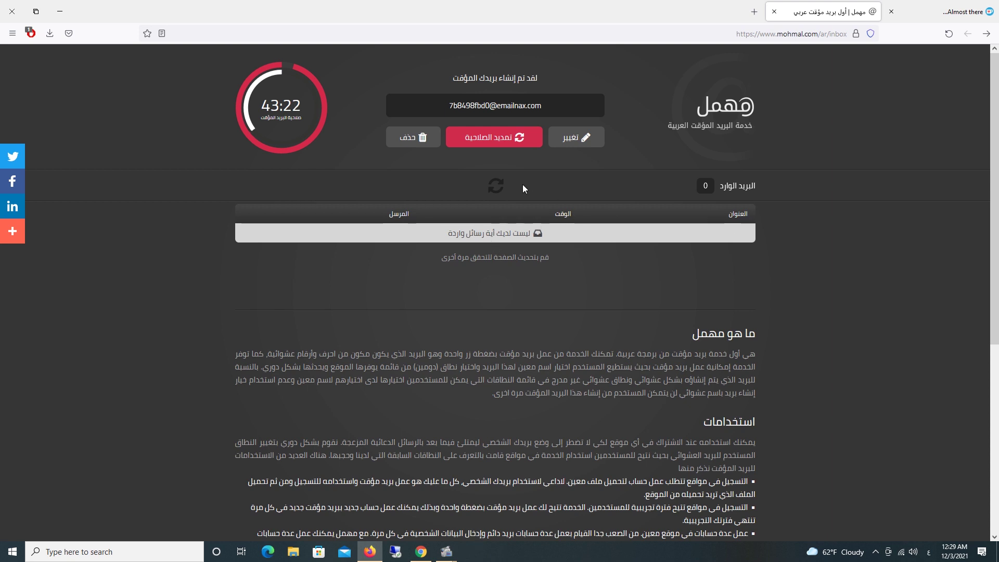
{"action": "left_click", "coordinate": [502, 187]}
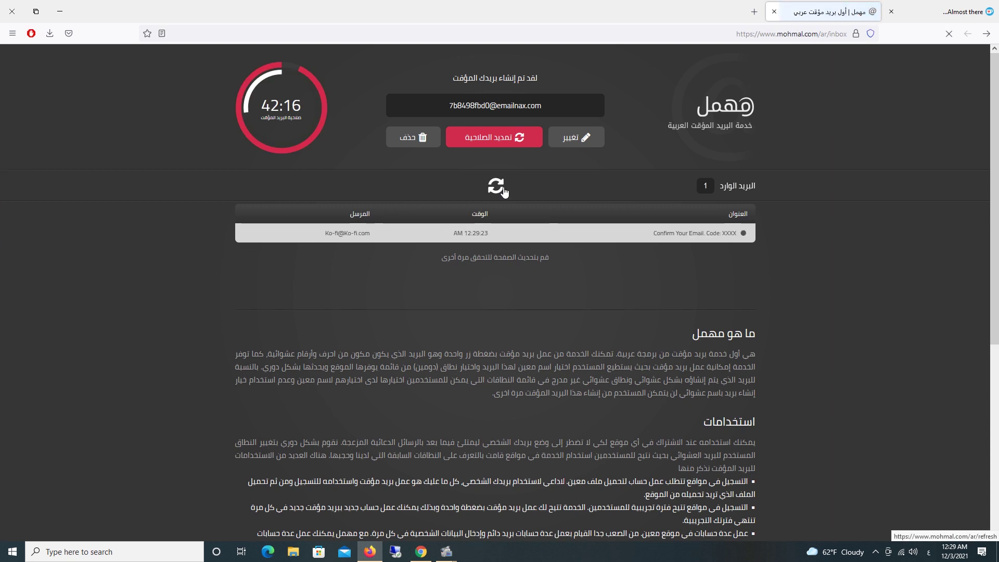
{"action": "left_click", "coordinate": [468, 237]}
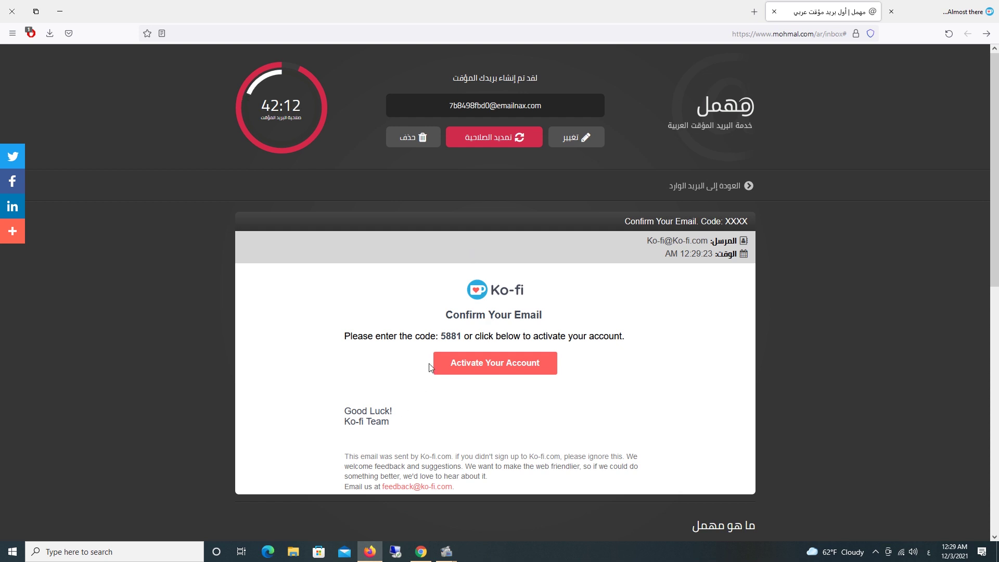
{"action": "double_click", "coordinate": [446, 337]}
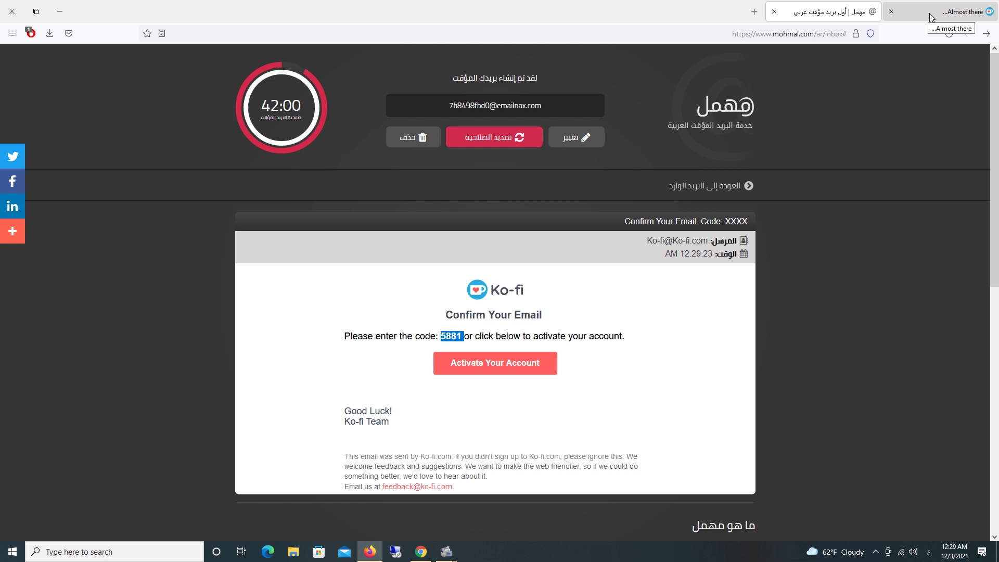
{"action": "left_click", "coordinate": [930, 18]}
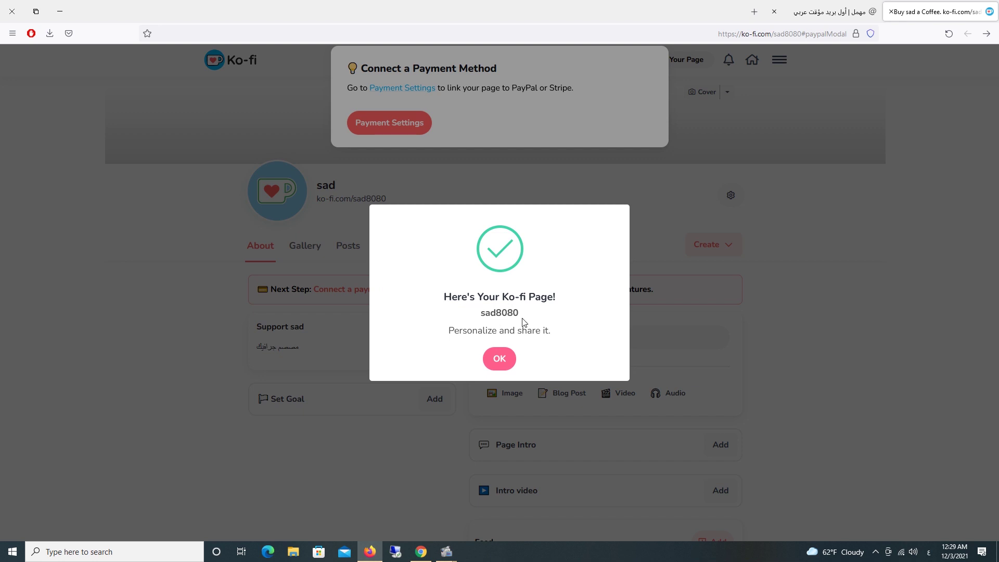
Step: Dismiss the page-ready message and the Connect a Payment Method notice
{"action": "left_click", "coordinate": [505, 361]}
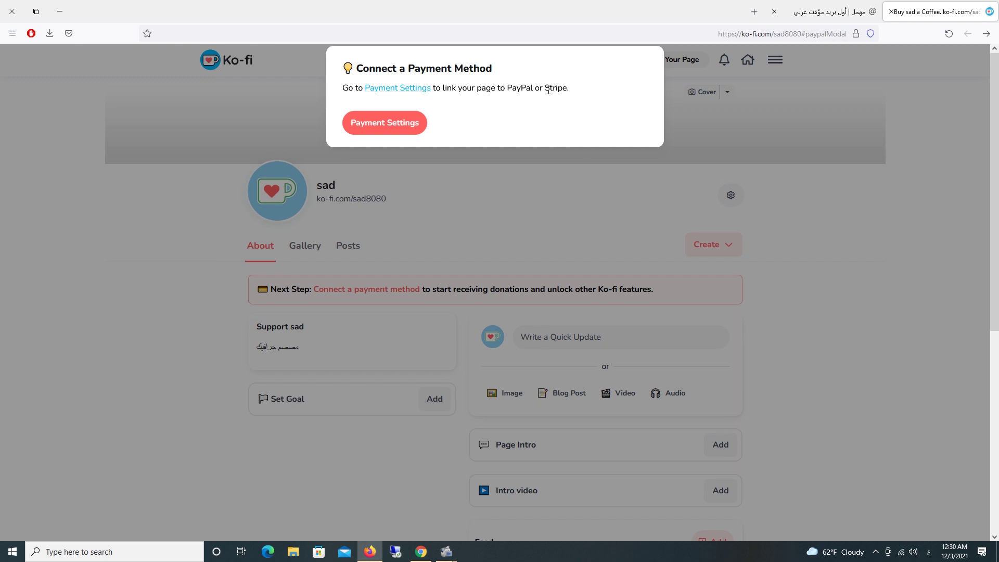
{"action": "left_click_drag", "start_coordinate": [550, 90], "coordinate": [572, 92]}
{"action": "left_click_drag", "start_coordinate": [543, 88], "coordinate": [581, 91]}
{"action": "left_click", "coordinate": [842, 224]}
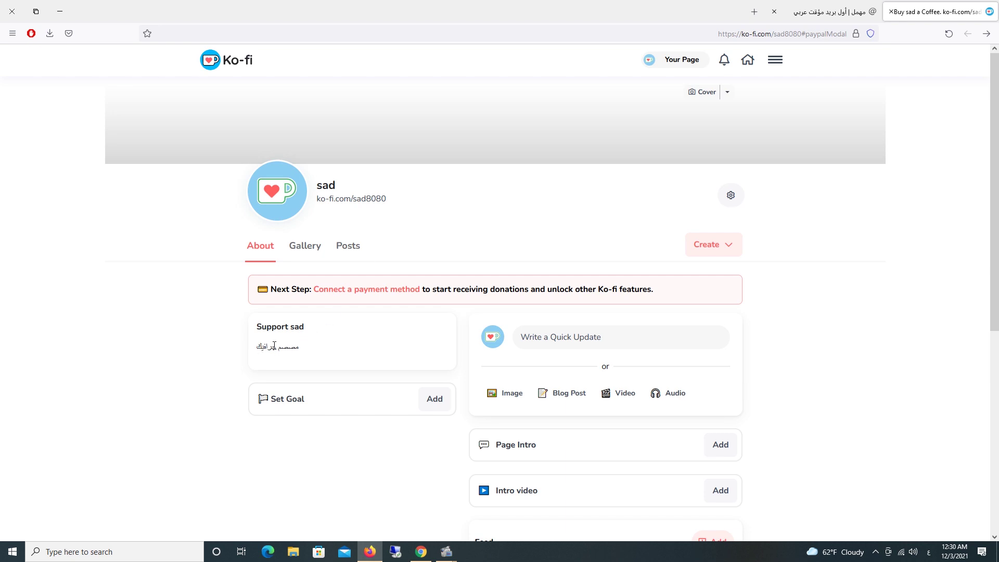
Step: Look over the bio and support section on the new creator page
{"action": "left_click_drag", "start_coordinate": [311, 355], "coordinate": [249, 356]}
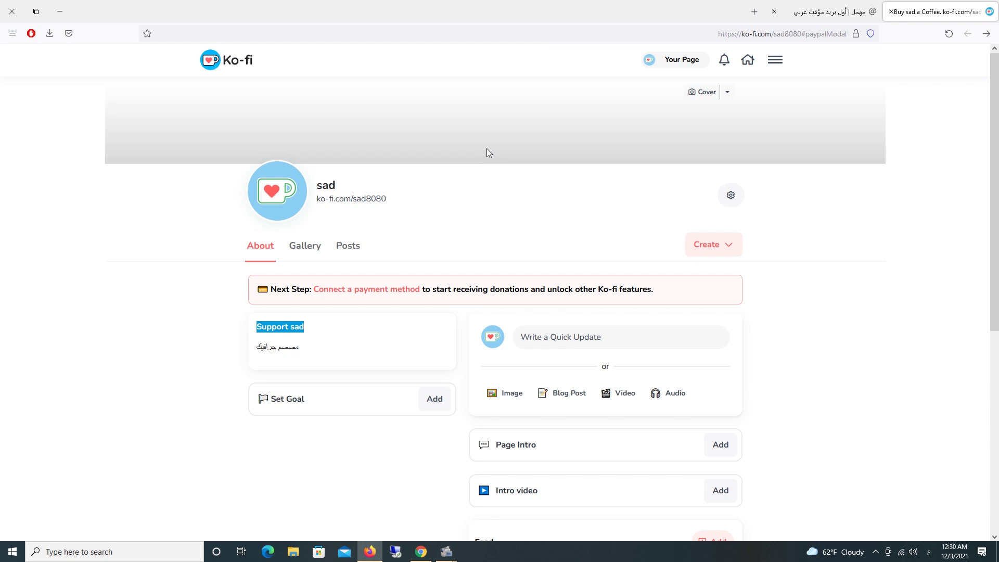
{"action": "scroll", "coordinate": [544, 230], "scroll_direction": "down", "scroll_amount": 2}
{"action": "scroll", "coordinate": [548, 230], "scroll_direction": "down", "scroll_amount": 2}
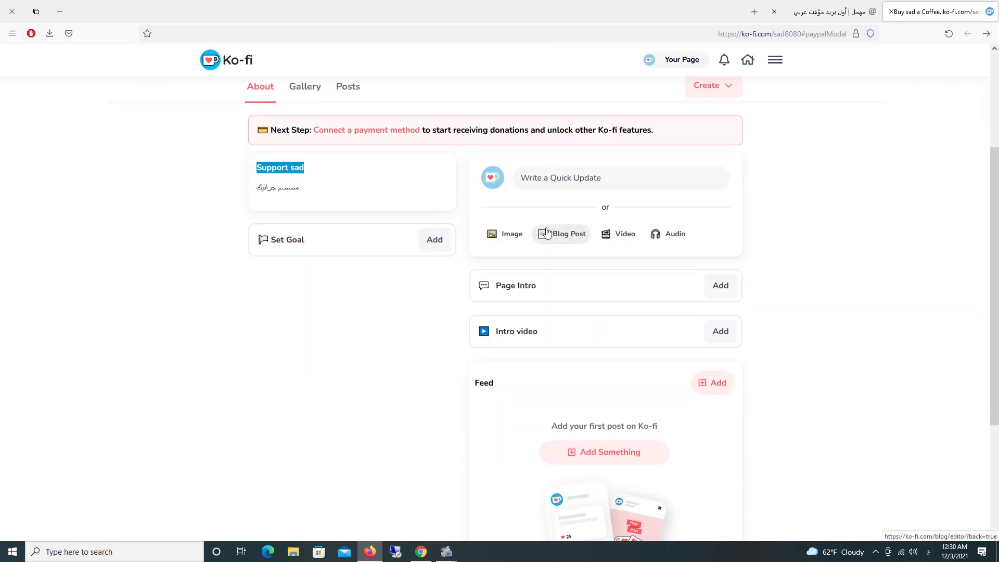
{"action": "scroll", "coordinate": [546, 232], "scroll_direction": "down", "scroll_amount": 2}
{"action": "scroll", "coordinate": [547, 232], "scroll_direction": "up", "scroll_amount": 3}
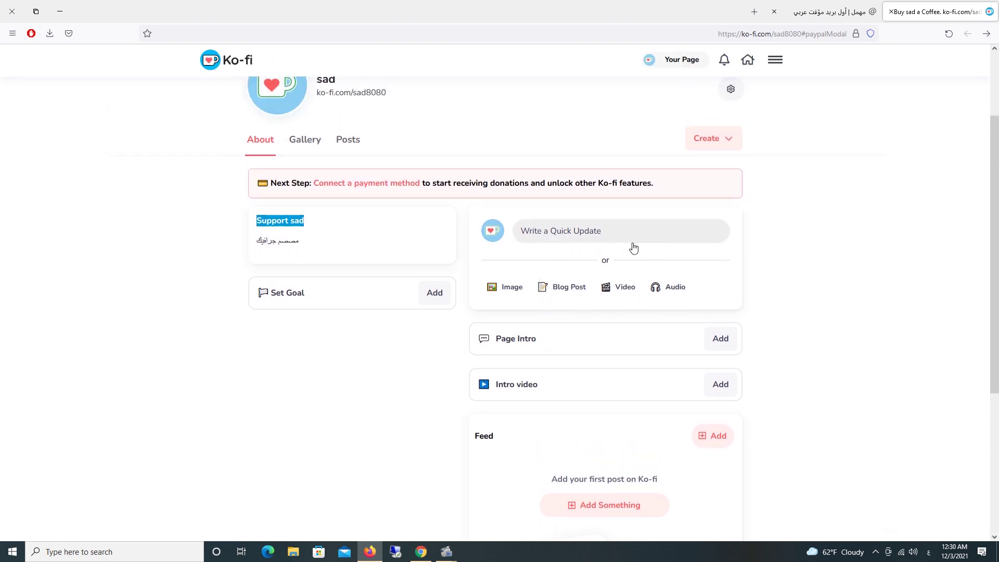
{"action": "scroll", "coordinate": [608, 396], "scroll_direction": "up", "scroll_amount": 2}
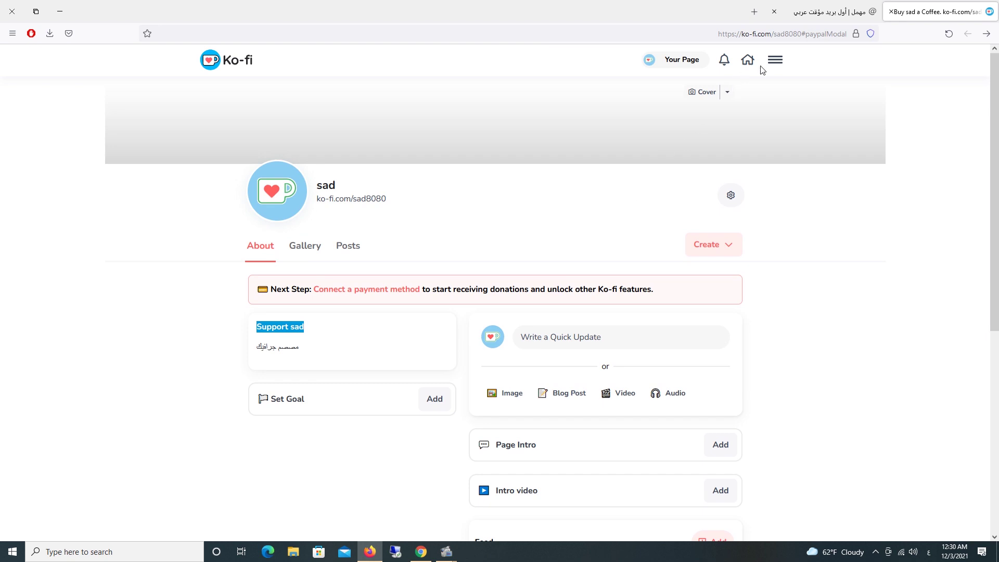
Step: Go to Memberships from the navigation side panel
{"action": "left_click", "coordinate": [780, 61]}
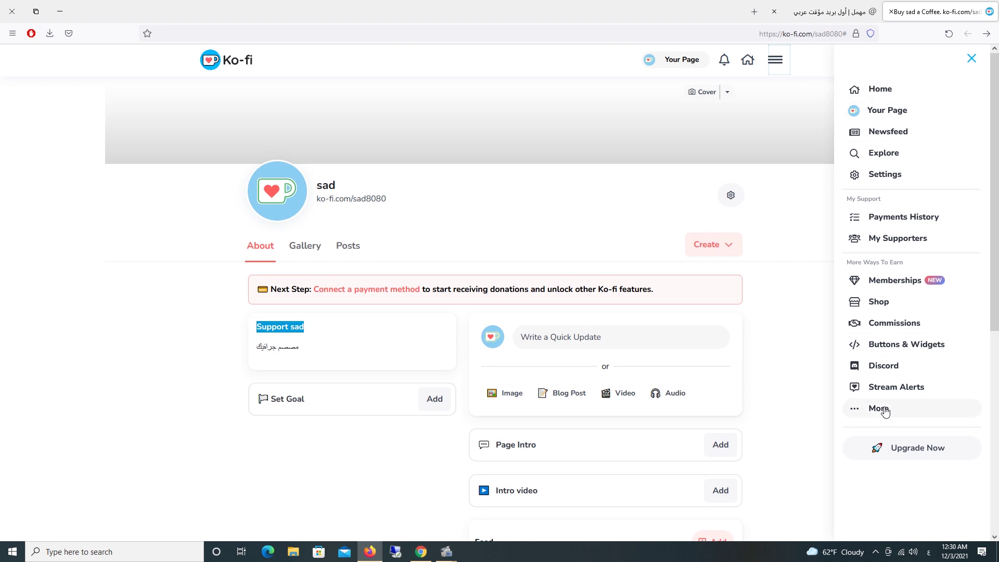
{"action": "left_click", "coordinate": [904, 284]}
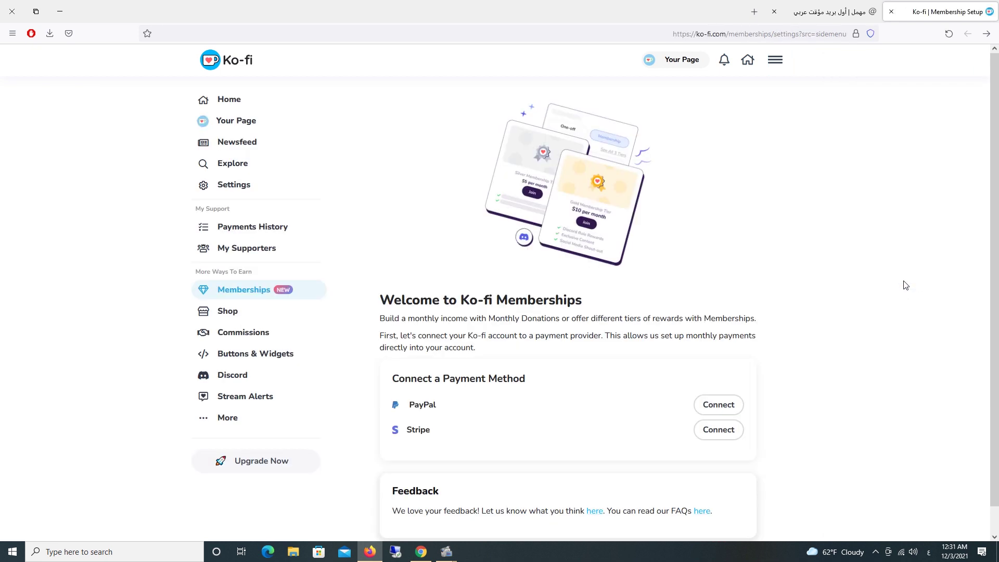
{"action": "scroll", "coordinate": [730, 237], "scroll_direction": "down", "scroll_amount": 1}
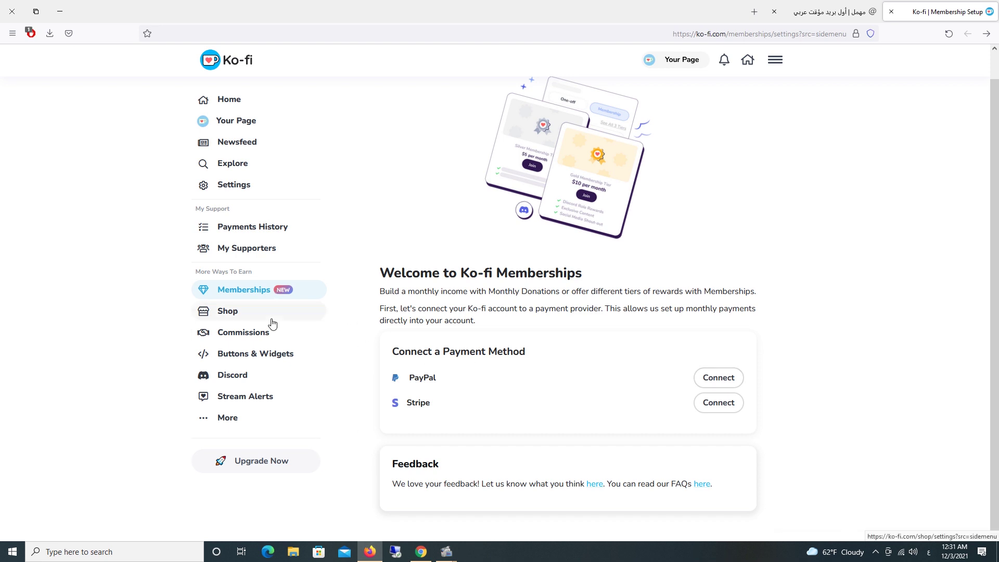
Step: Start connecting PayPal, then abandon it and return to Ko-fi's Memberships page
{"action": "left_click", "coordinate": [712, 383]}
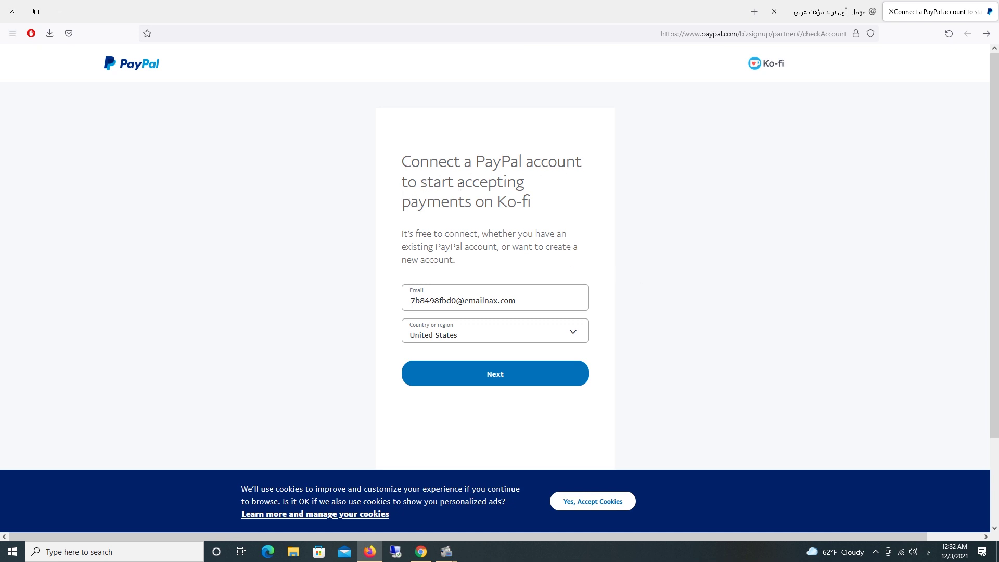
{"action": "left_click", "coordinate": [418, 305]}
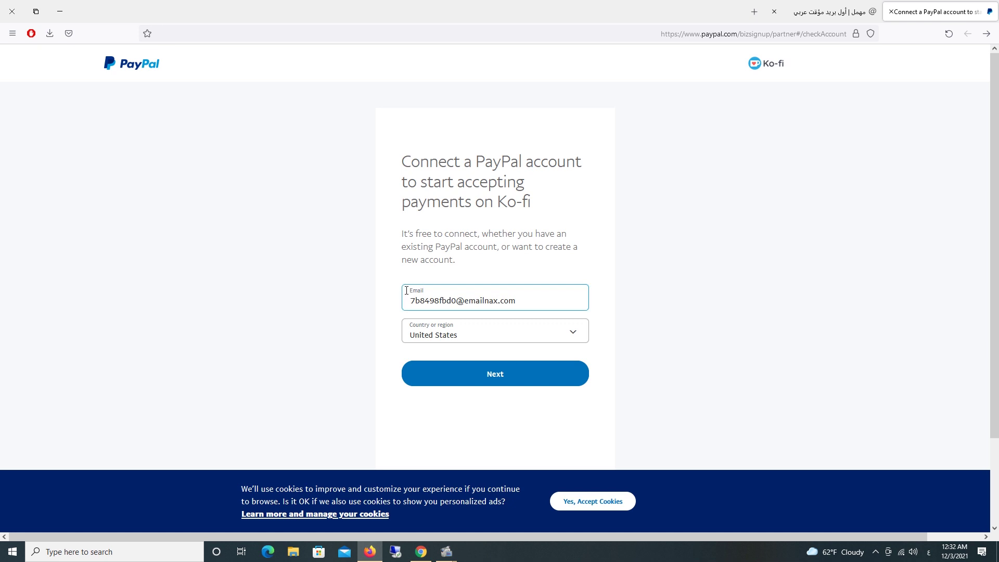
{"action": "left_click_drag", "start_coordinate": [405, 293], "coordinate": [522, 289]}
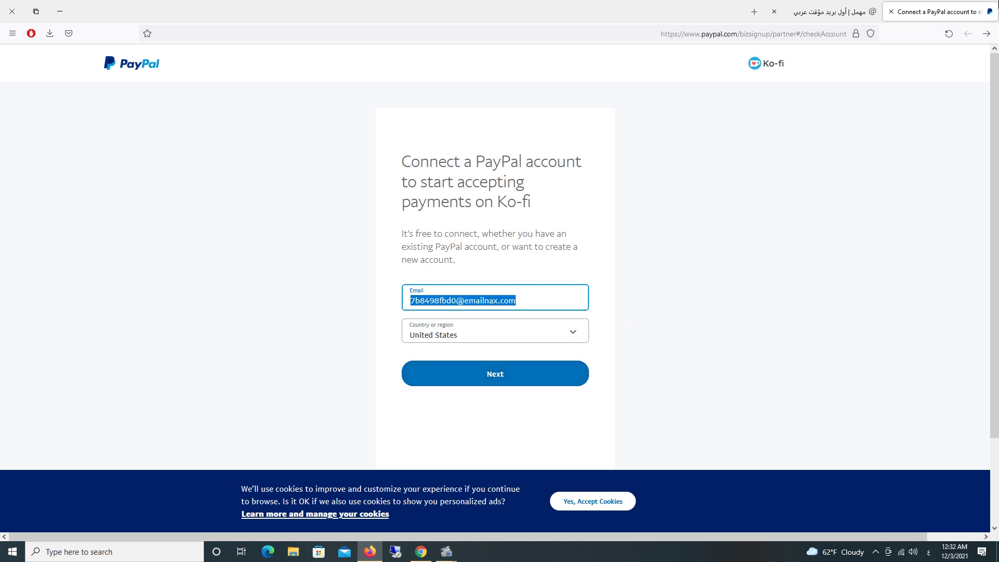
{"action": "left_click", "coordinate": [990, 34]}
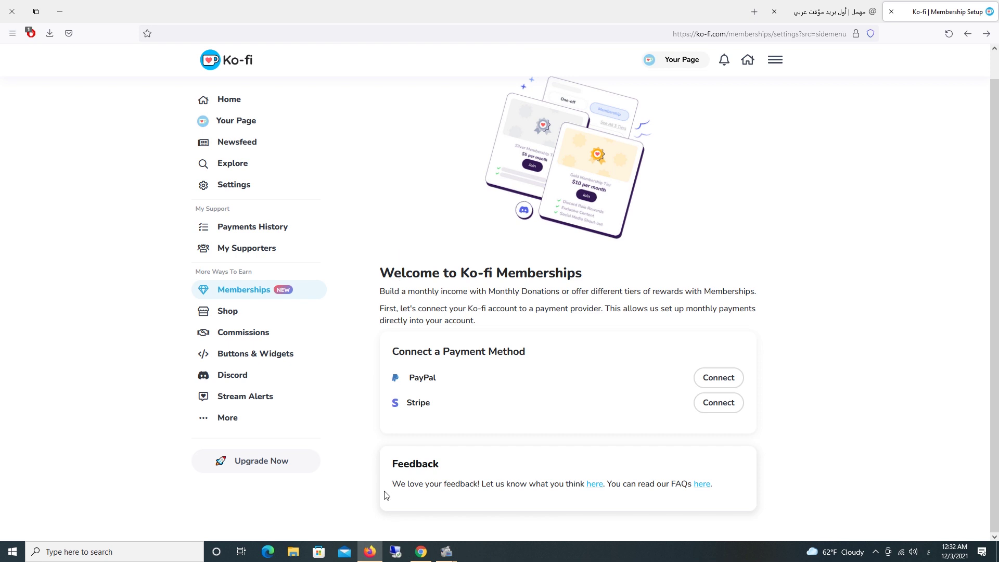
Step: Glance at the Patreon page and YouTube videos, then return to Ko-fi Home
{"action": "left_click", "coordinate": [419, 552]}
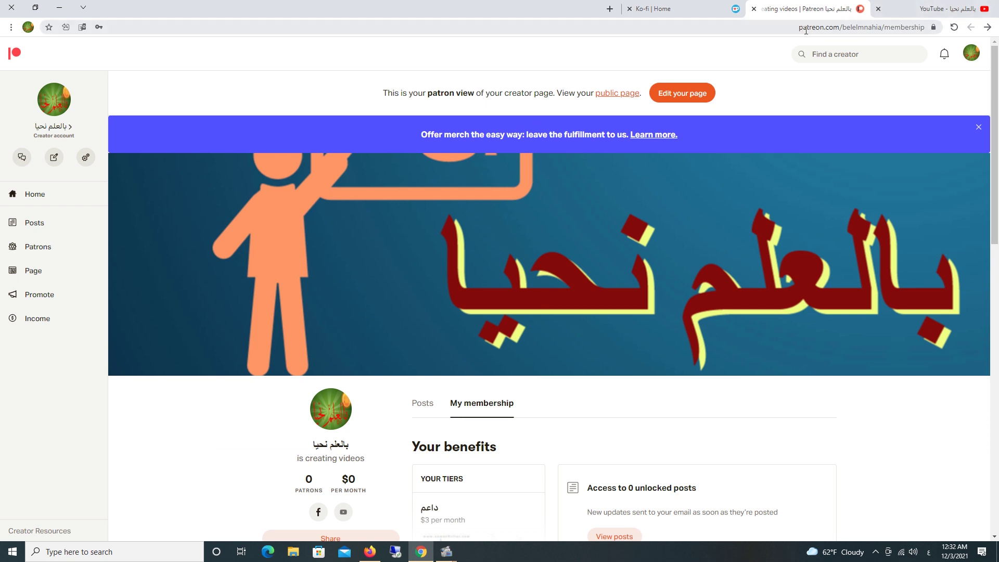
{"action": "left_click", "coordinate": [923, 9]}
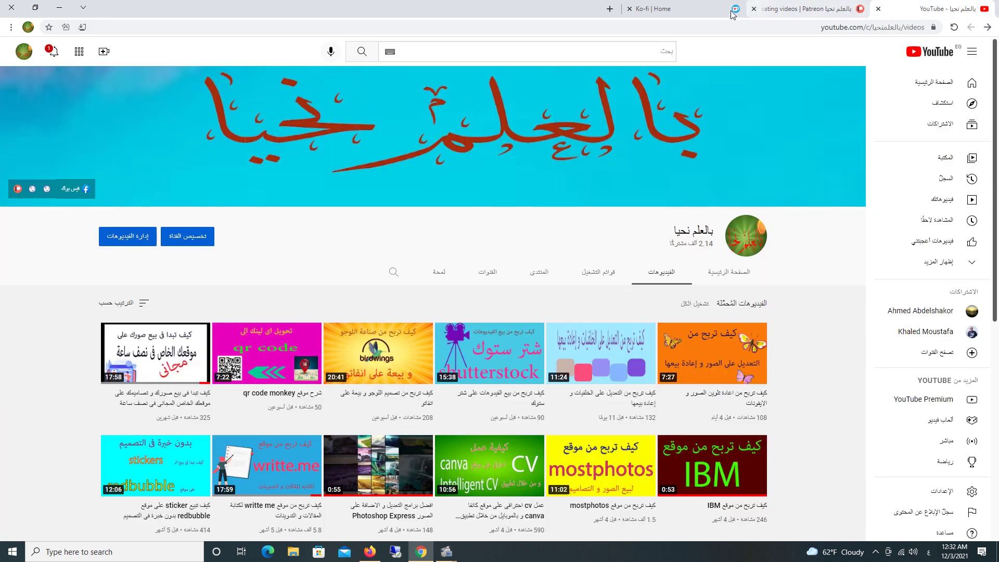
{"action": "left_click", "coordinate": [676, 9]}
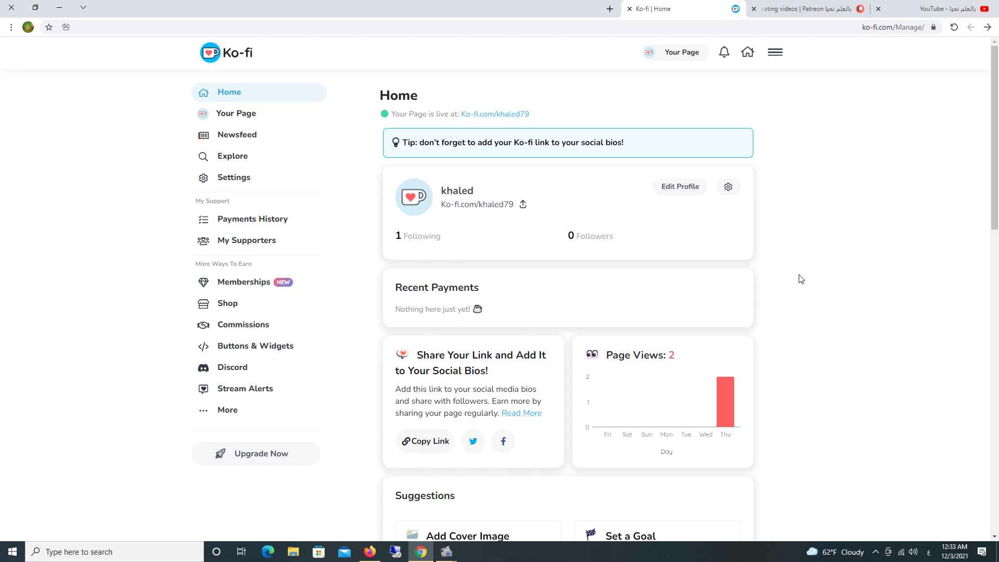
Step: Add a new membership tier named فضى priced at $3 per month
{"action": "left_click", "coordinate": [241, 289]}
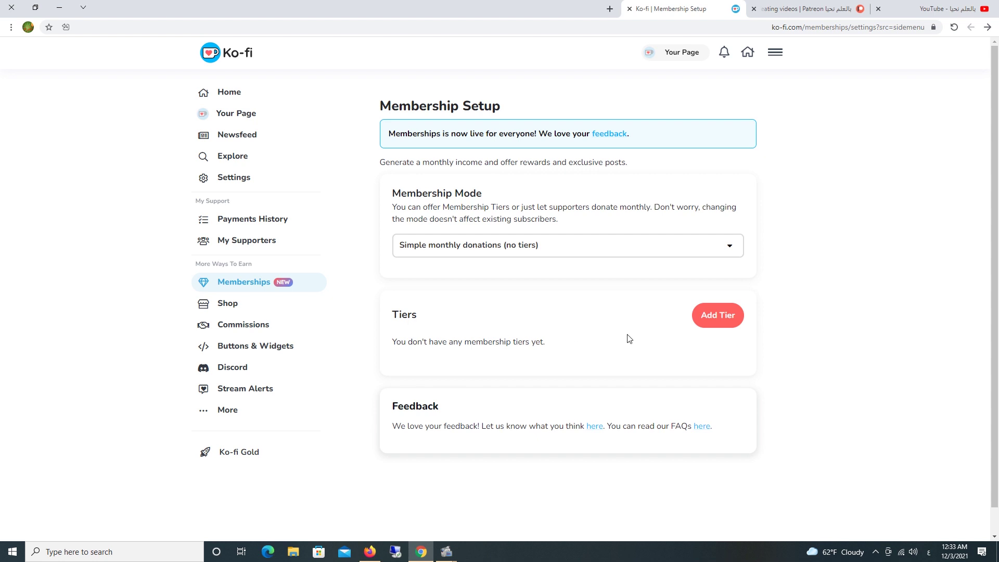
{"action": "left_click", "coordinate": [723, 323]}
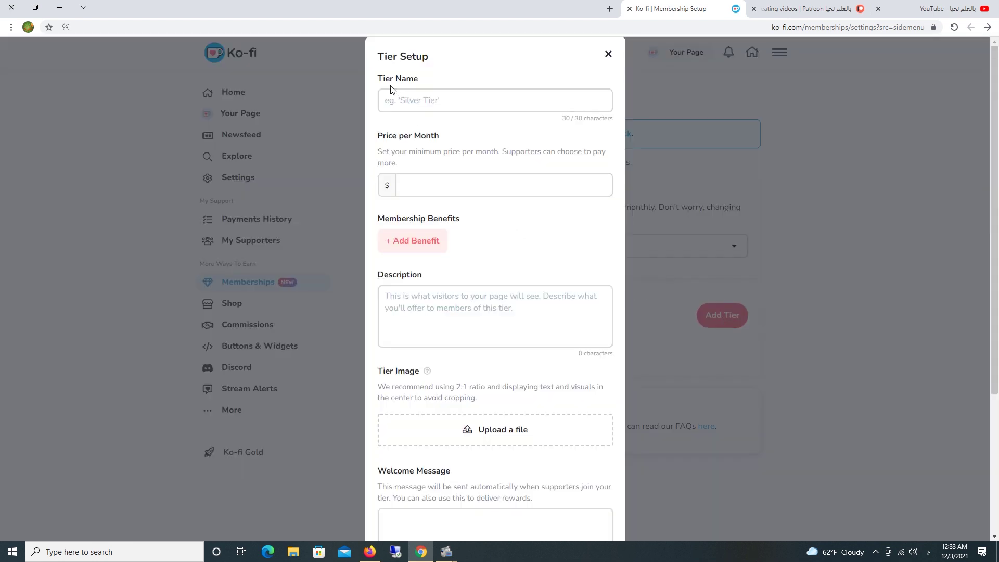
{"action": "left_click", "coordinate": [424, 99]}
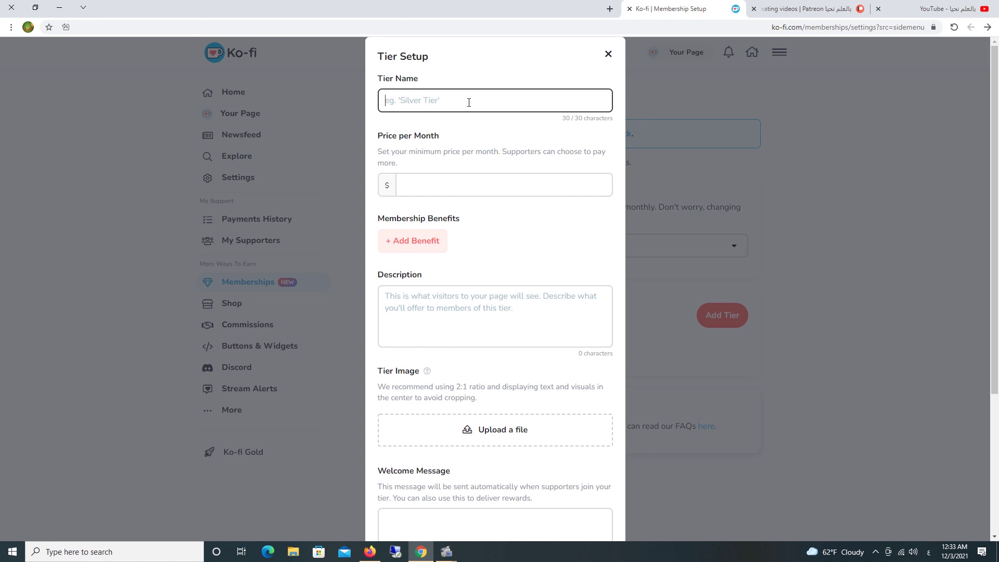
{"action": "type", "text": "فضى"}
{"action": "left_click", "coordinate": [437, 184]}
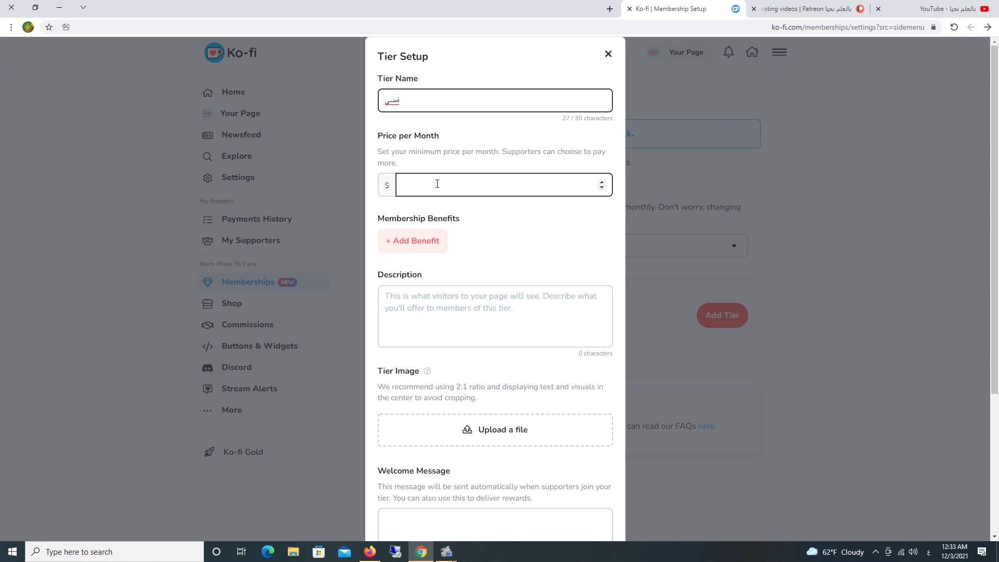
{"action": "type", "text": "3"}
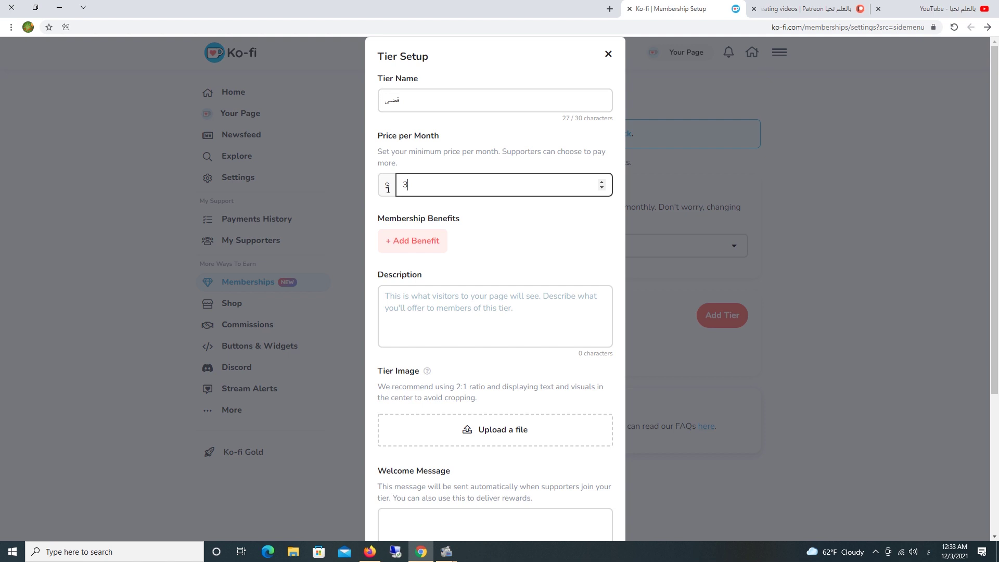
Step: Give the tier the Direct Messages benefit and description 'تستطيع مراسلتى عبر ماسنجر'
{"action": "left_click", "coordinate": [429, 250]}
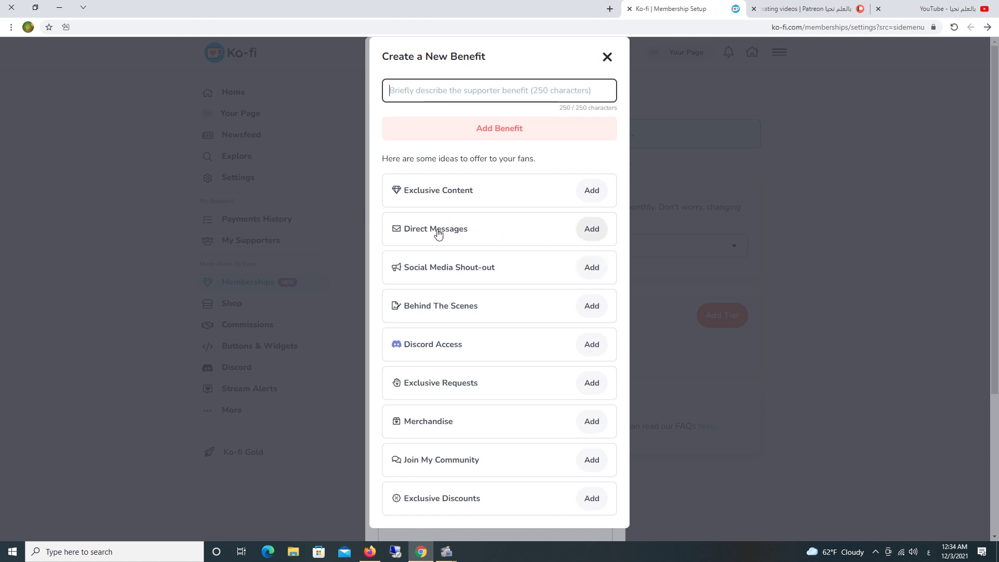
{"action": "left_click", "coordinate": [591, 229]}
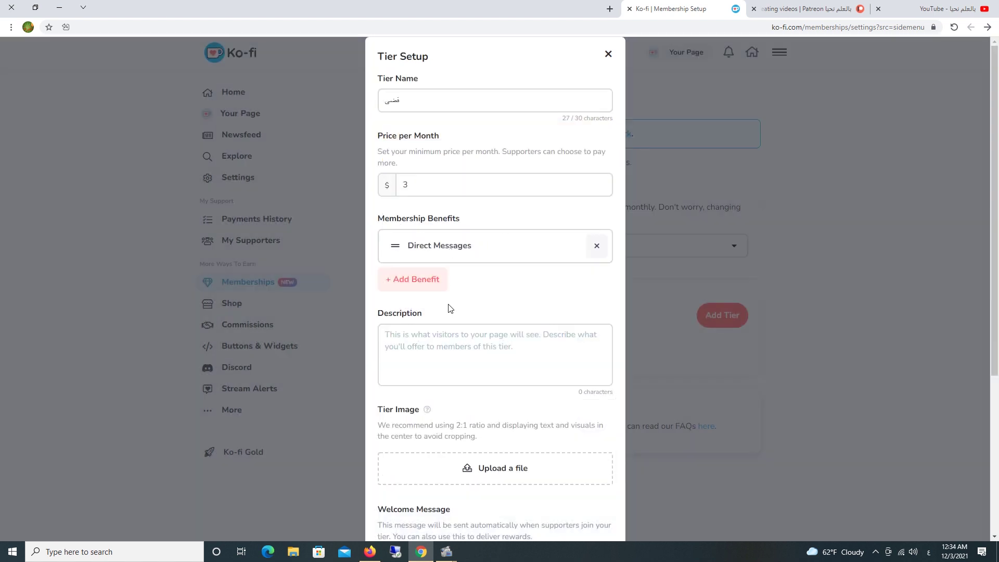
{"action": "left_click", "coordinate": [450, 335]}
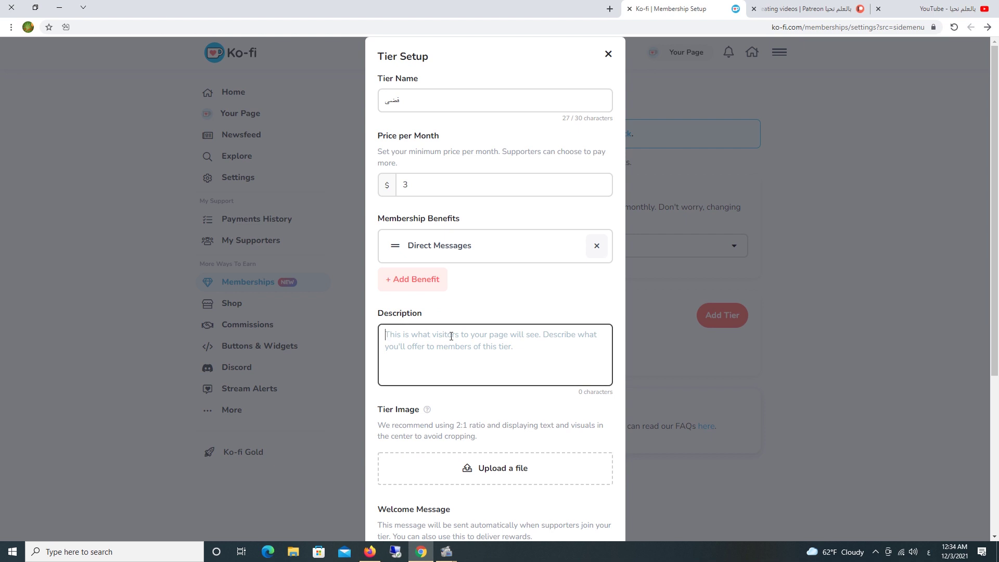
{"action": "type", "text": "تس"}
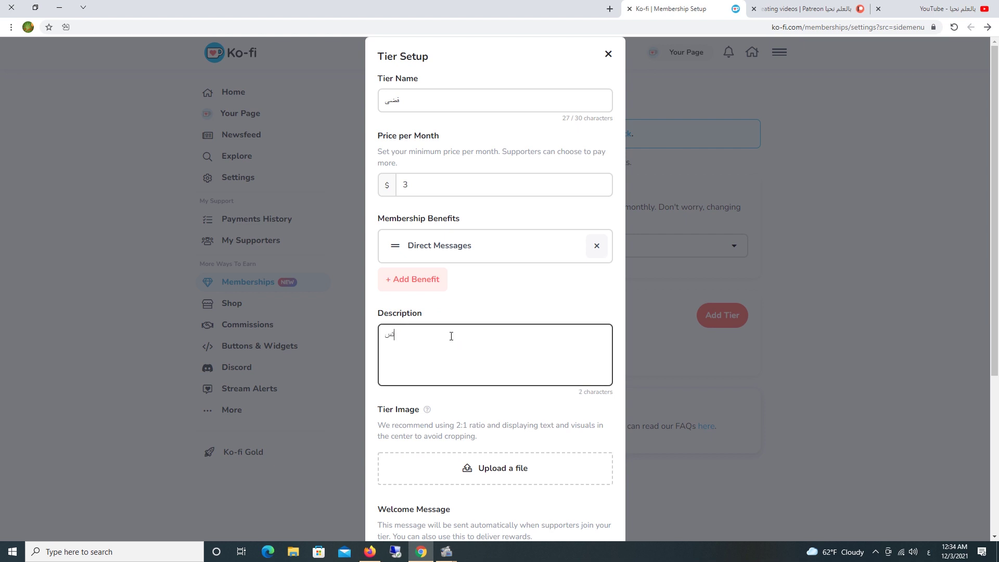
{"action": "type", "text": "تطيع مراسلتى"}
{"action": "type", "text": "عبر ماسنجر"}
Step: Double-check the $3 price and save the tier
{"action": "scroll", "coordinate": [450, 334], "scroll_direction": "down", "scroll_amount": 2}
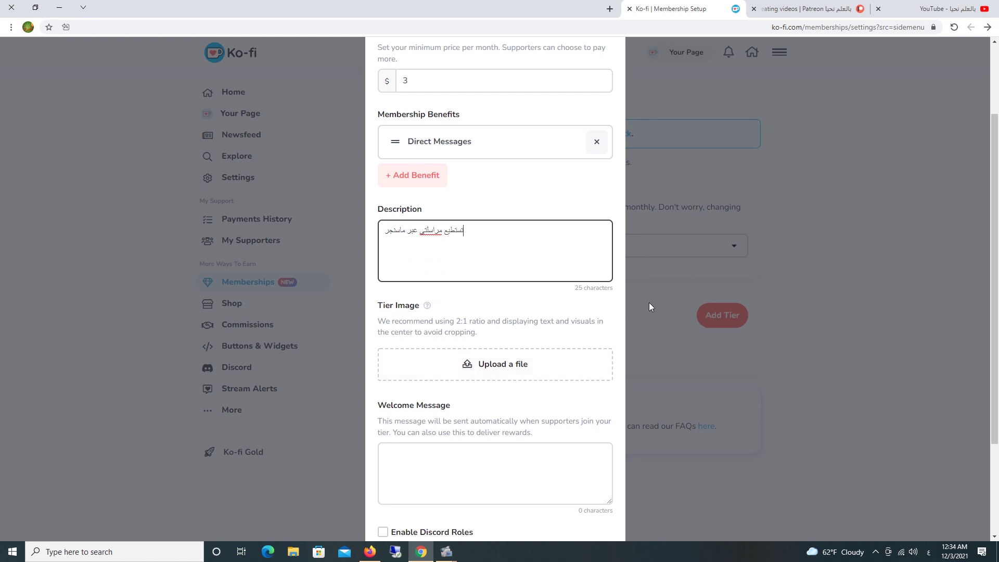
{"action": "scroll", "coordinate": [520, 229], "scroll_direction": "up", "scroll_amount": 1}
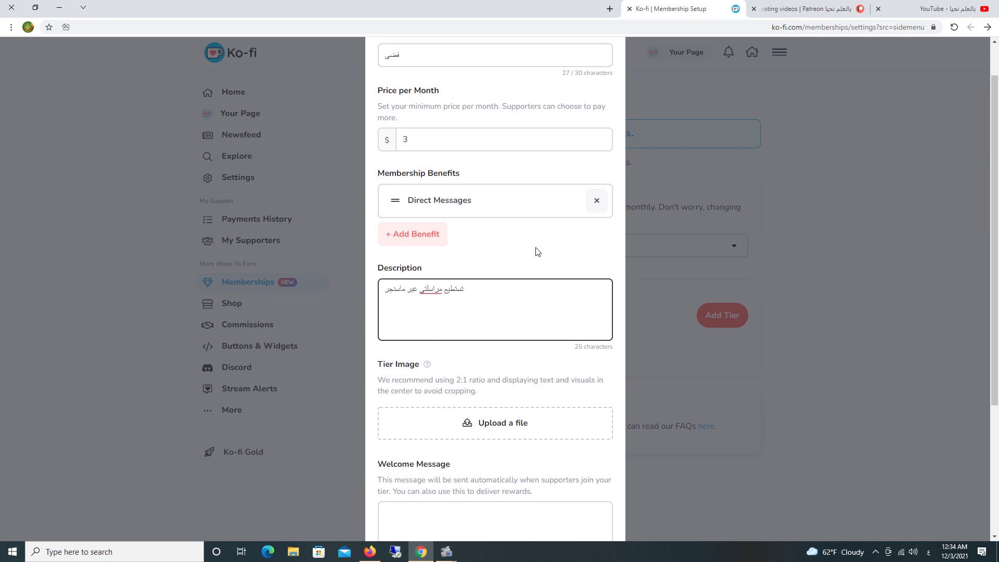
{"action": "scroll", "coordinate": [535, 249], "scroll_direction": "up", "scroll_amount": 1}
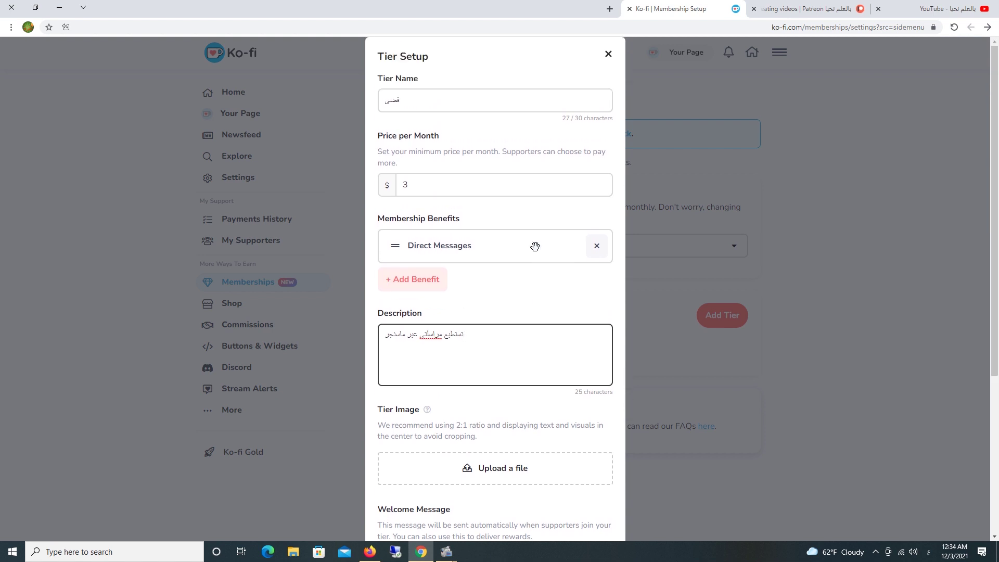
{"action": "left_click", "coordinate": [424, 185]}
{"action": "scroll", "coordinate": [539, 351], "scroll_direction": "down", "scroll_amount": 2}
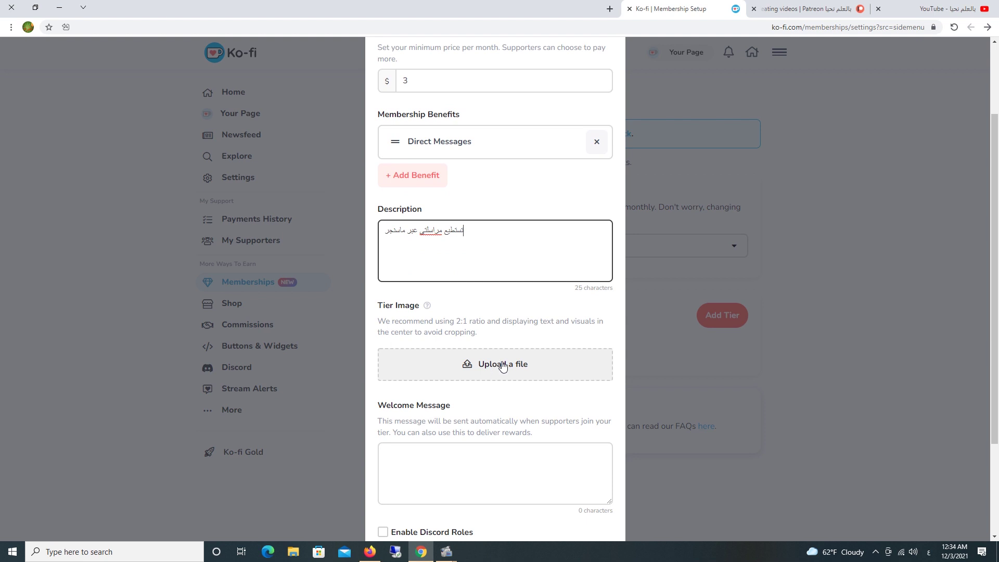
{"action": "scroll", "coordinate": [500, 312], "scroll_direction": "down", "scroll_amount": 3}
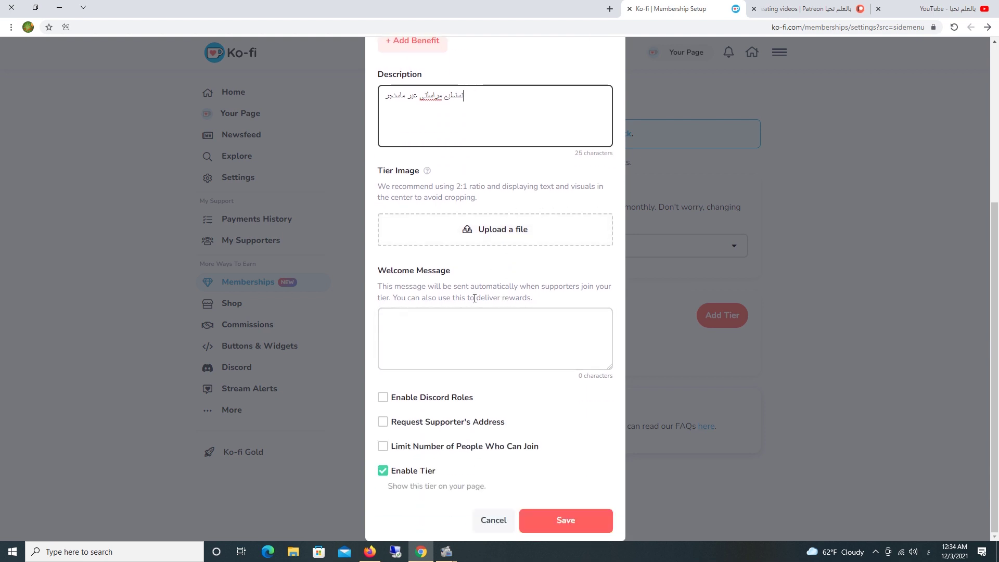
{"action": "left_click", "coordinate": [566, 530]}
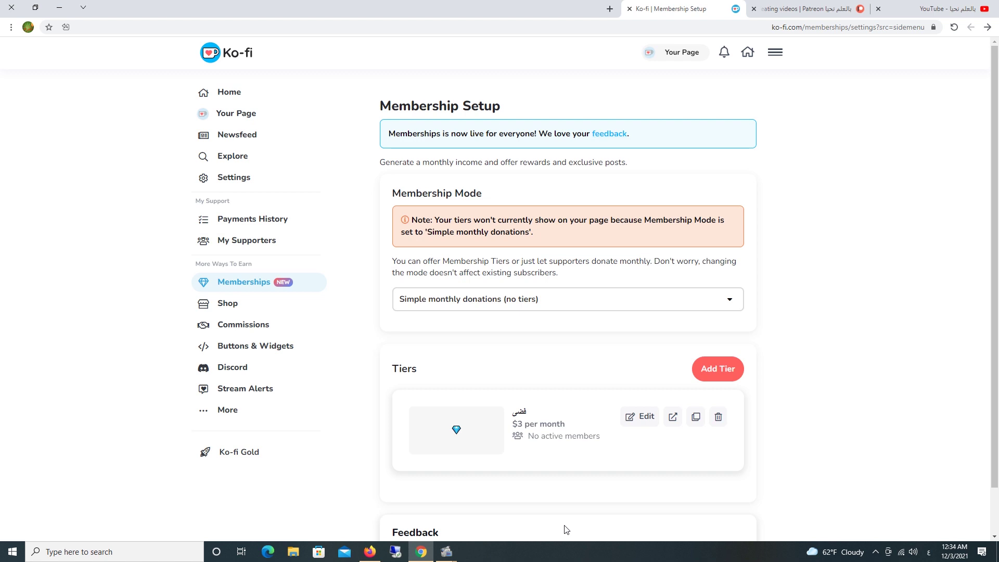
{"action": "scroll", "coordinate": [484, 388], "scroll_direction": "down", "scroll_amount": 1}
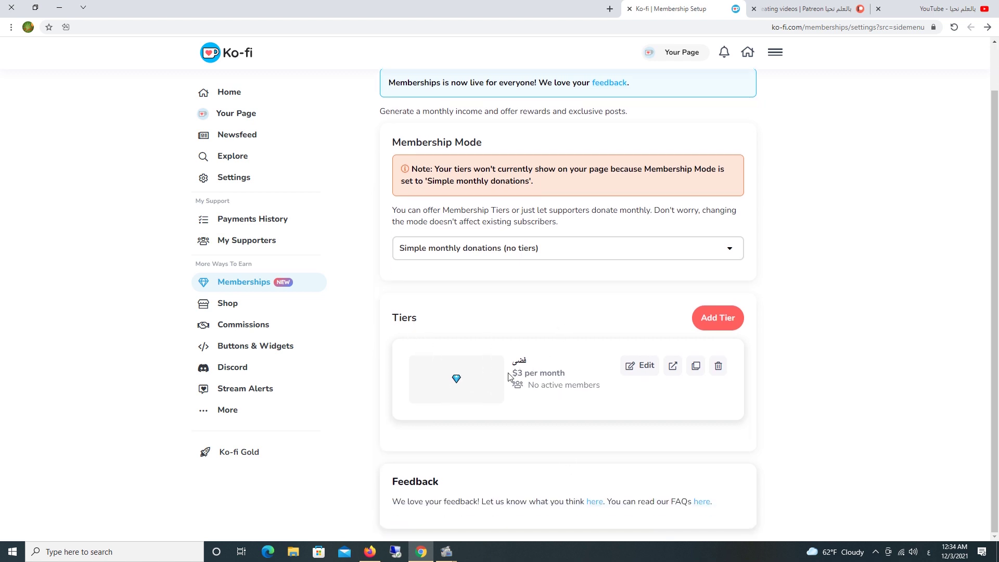
{"action": "left_click_drag", "start_coordinate": [515, 372], "coordinate": [603, 385]}
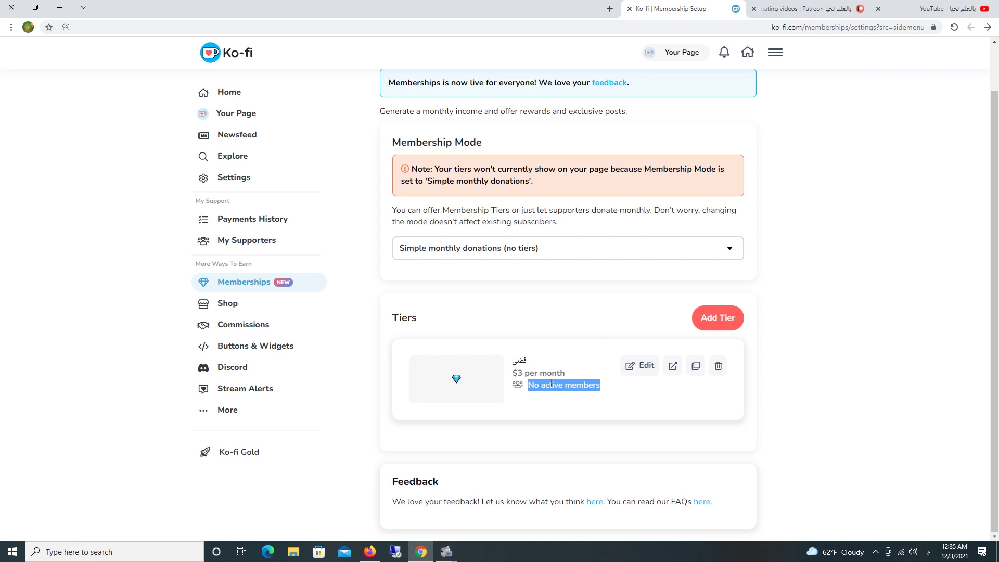
{"action": "scroll", "coordinate": [471, 165], "scroll_direction": "up", "scroll_amount": 1}
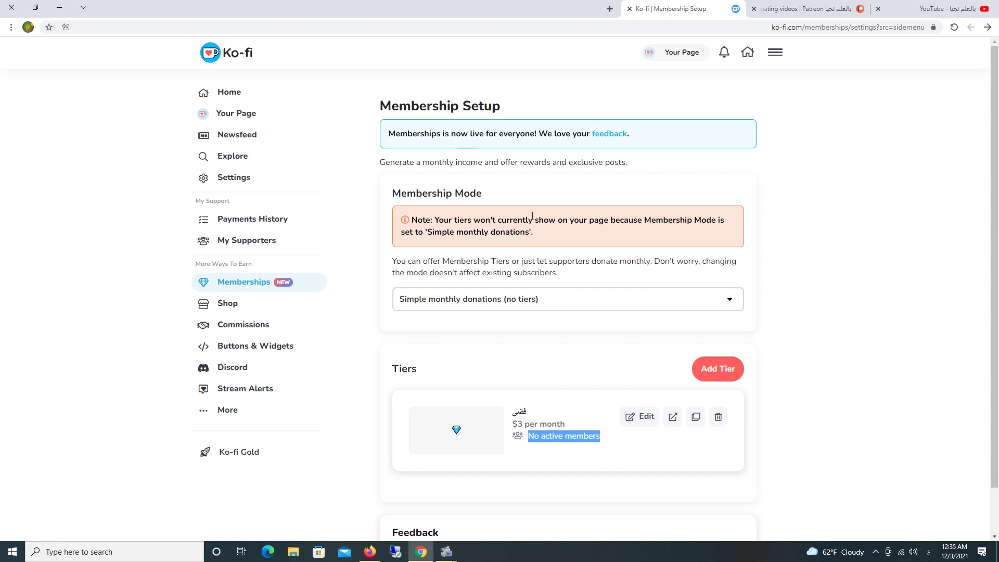
{"action": "scroll", "coordinate": [532, 216], "scroll_direction": "down", "scroll_amount": 1}
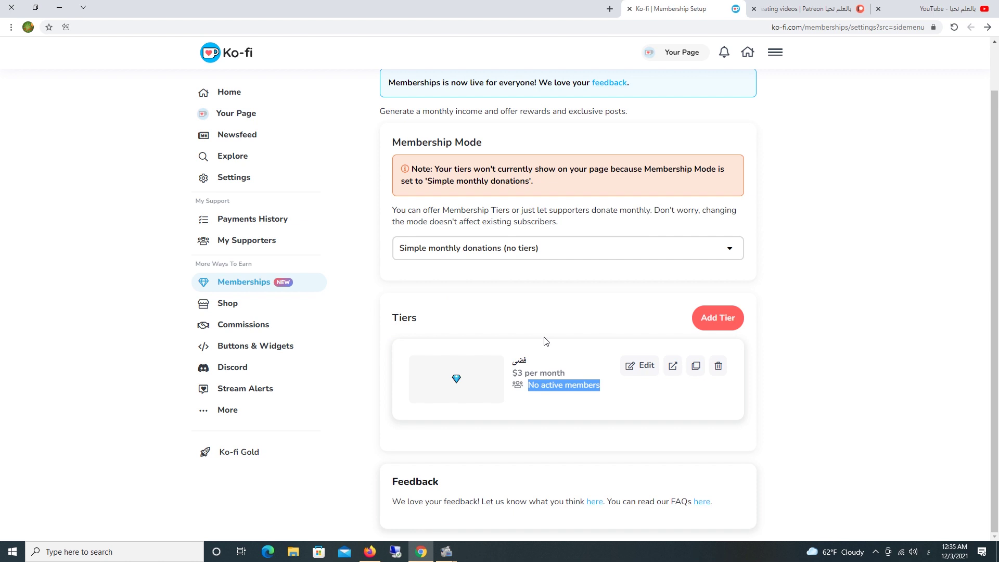
Step: Open Shop setup and keep the Shop Status set to Open
{"action": "left_click", "coordinate": [228, 305]}
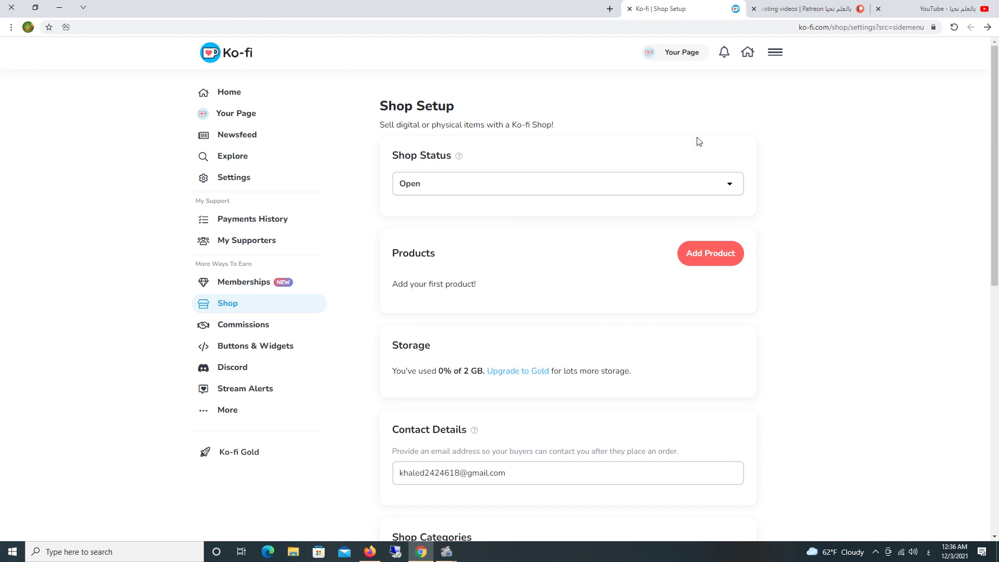
{"action": "left_click", "coordinate": [373, 552]}
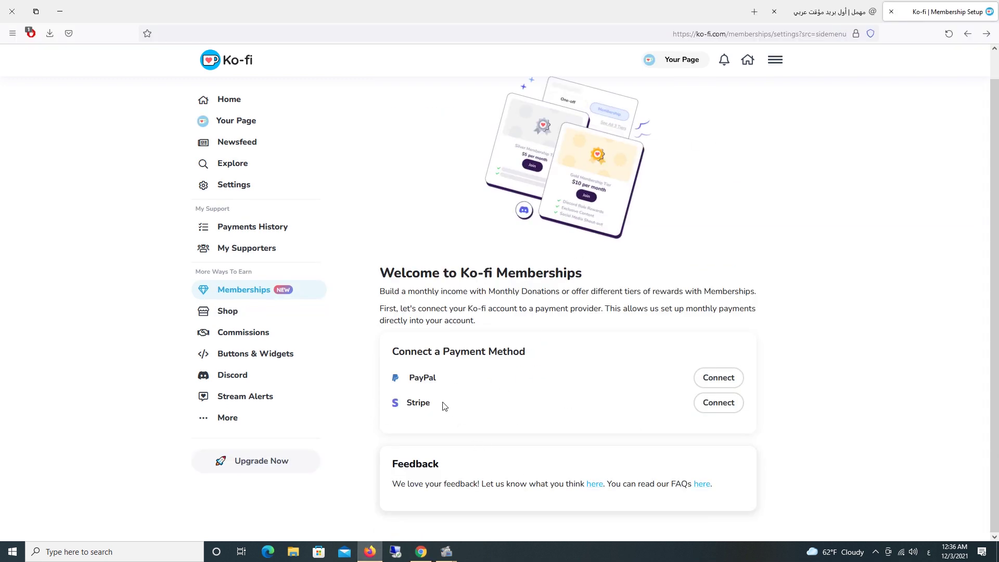
{"action": "left_click", "coordinate": [226, 317]}
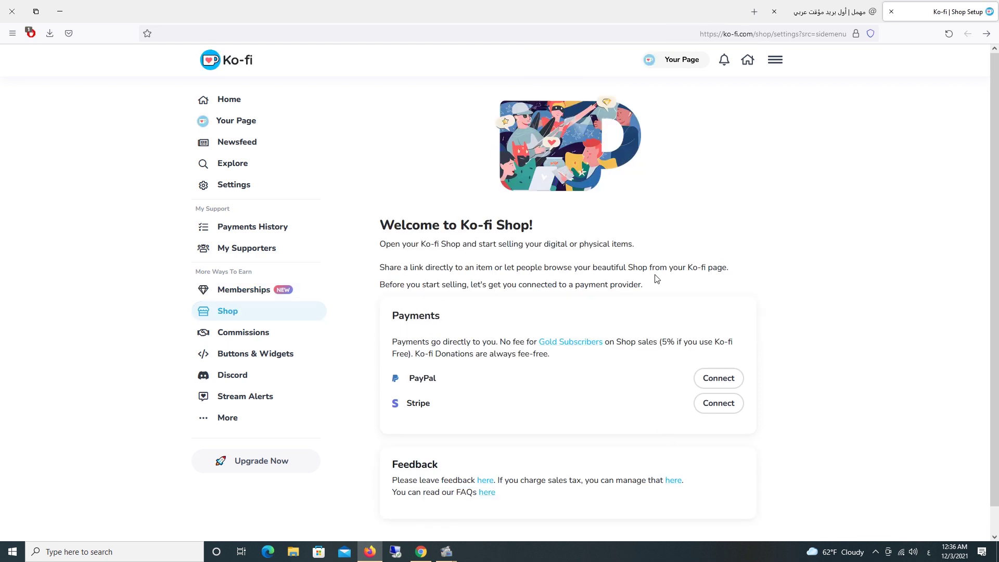
{"action": "scroll", "coordinate": [613, 260], "scroll_direction": "down", "scroll_amount": 1}
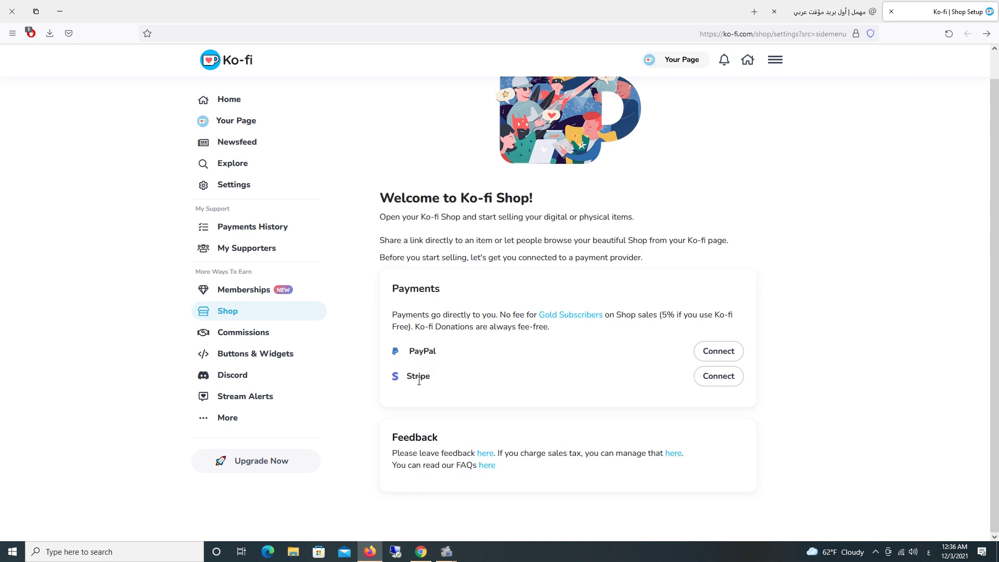
{"action": "left_click", "coordinate": [420, 551]}
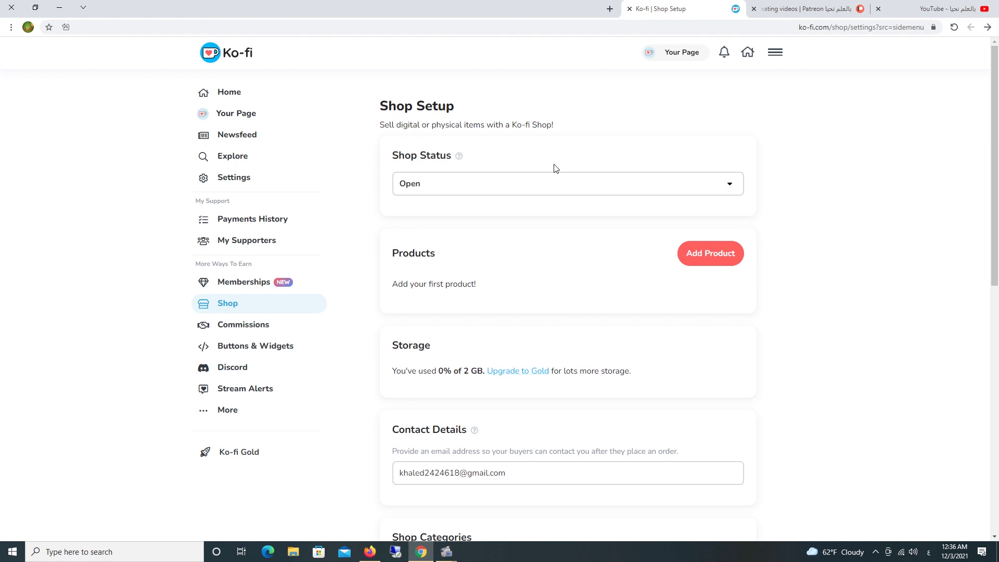
{"action": "left_click", "coordinate": [730, 187]}
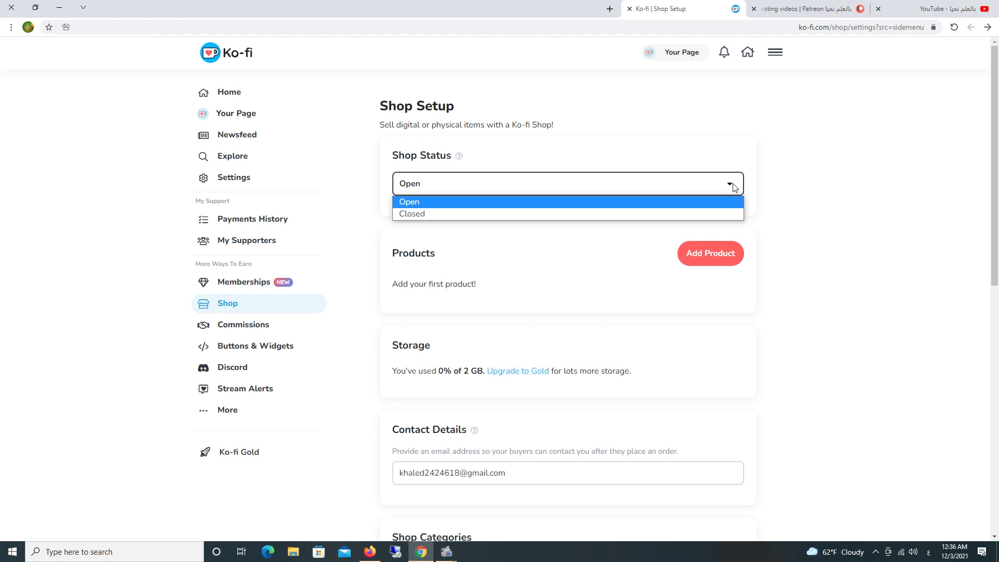
{"action": "left_click", "coordinate": [721, 207]}
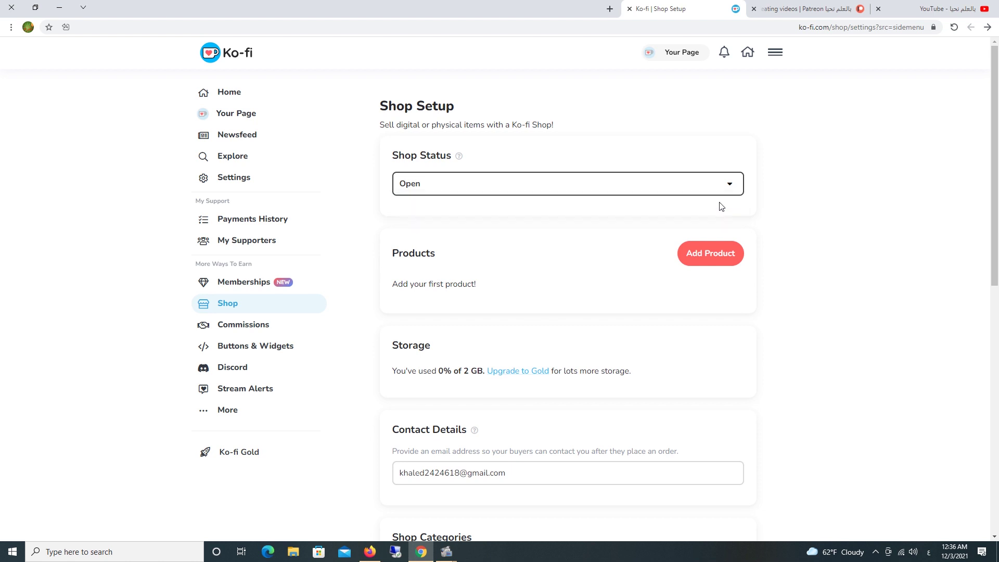
Step: Create a new digital product named 'صور' and continue to the full product form
{"action": "left_click", "coordinate": [707, 253]}
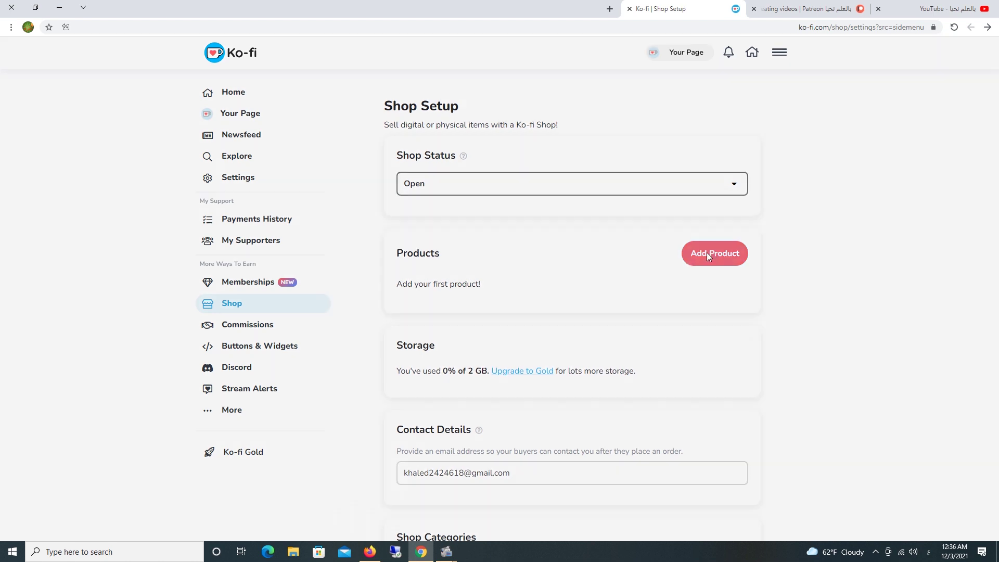
{"action": "left_click", "coordinate": [421, 109]}
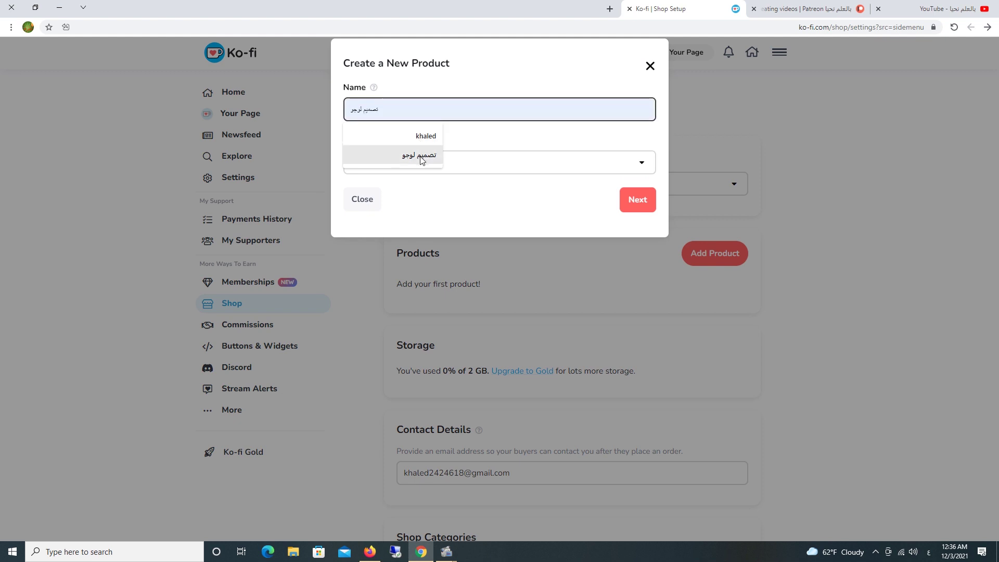
{"action": "left_click", "coordinate": [419, 155]}
{"action": "triple_click", "coordinate": [420, 108]}
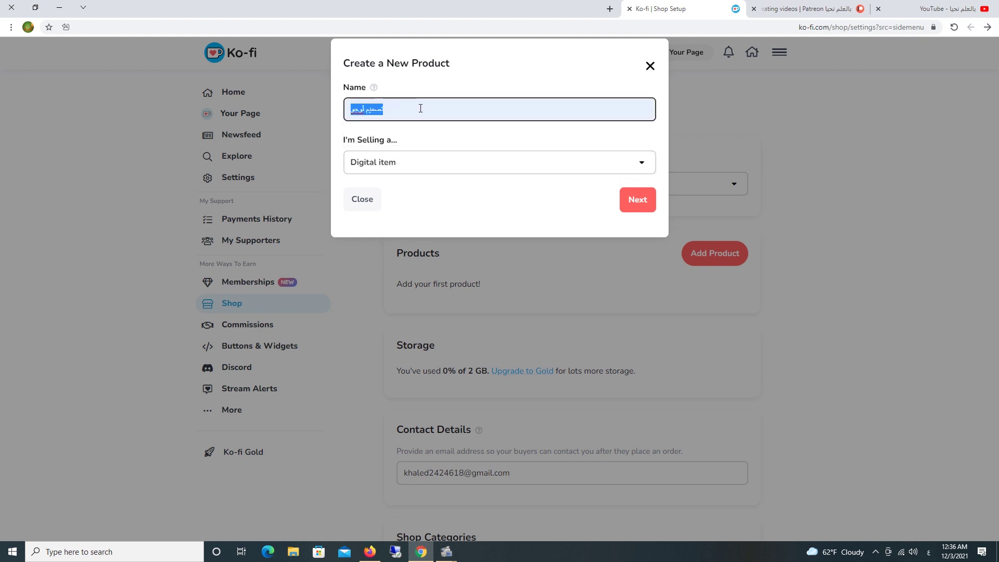
{"action": "type", "text": "صور"}
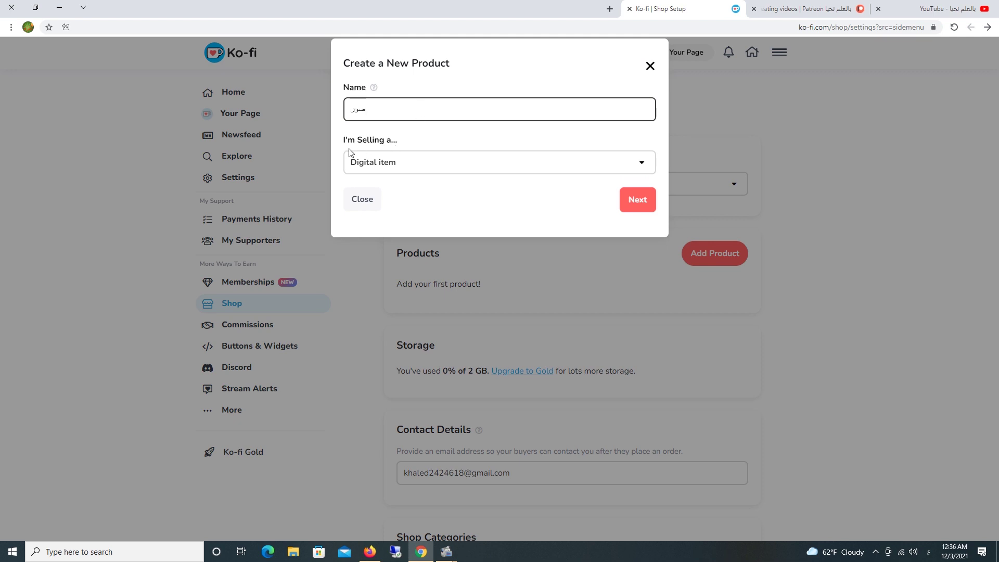
{"action": "left_click", "coordinate": [410, 165]}
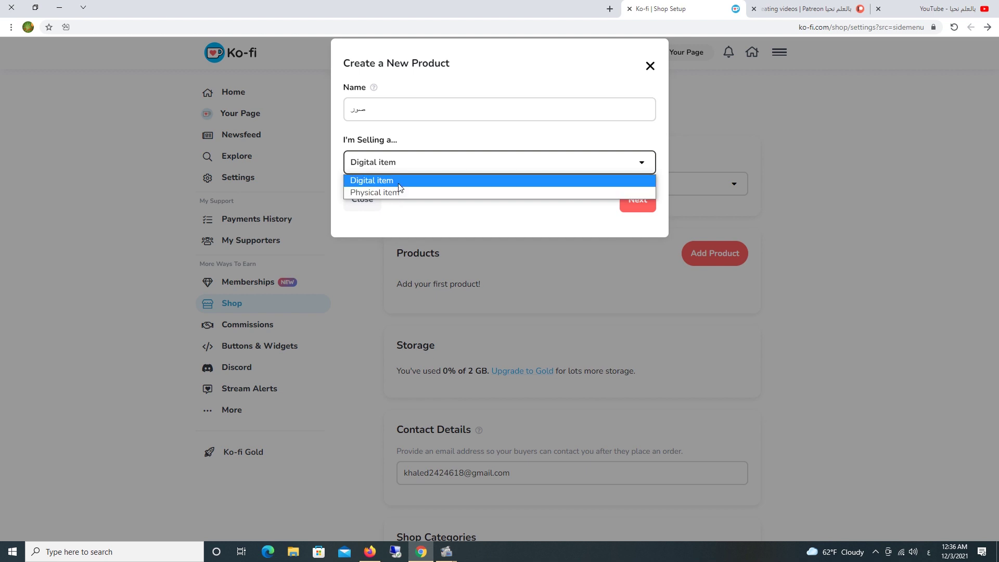
{"action": "left_click", "coordinate": [398, 182]}
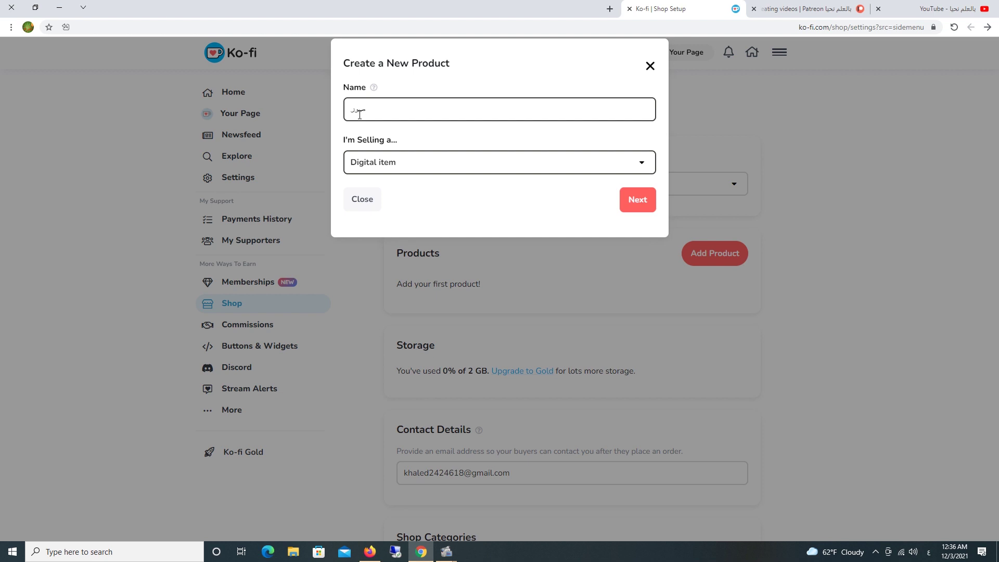
{"action": "left_click", "coordinate": [636, 201]}
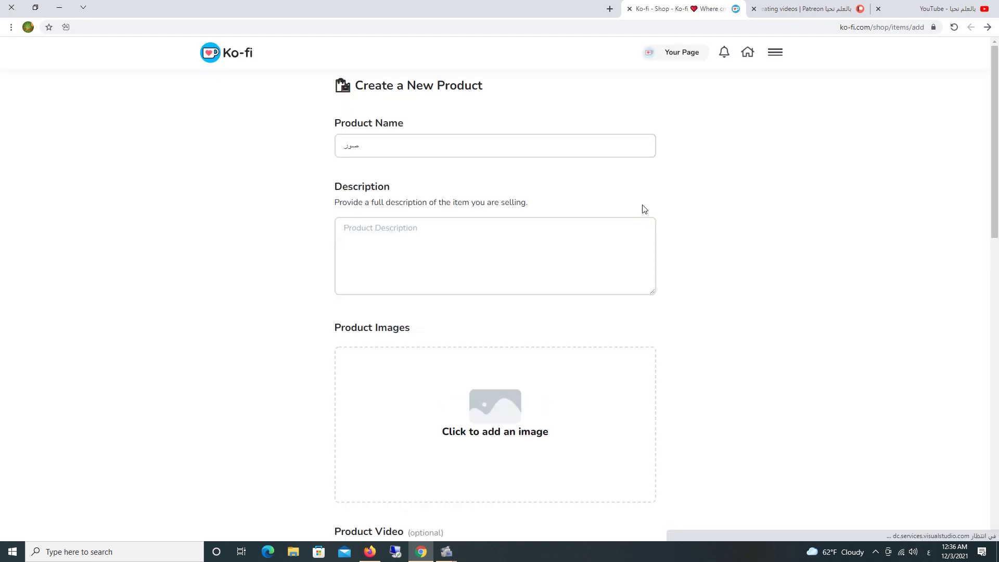
Step: Enter the description 'جزر القمر' and upload image file 2 as the product picture
{"action": "left_click", "coordinate": [404, 232]}
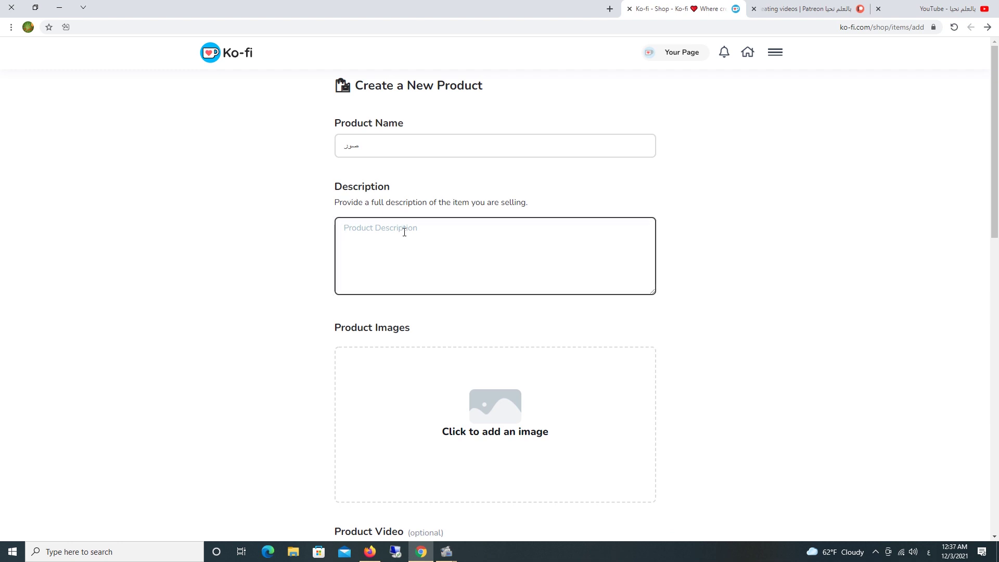
{"action": "type", "text": "جزر القمر"}
{"action": "scroll", "coordinate": [416, 220], "scroll_direction": "down", "scroll_amount": 2}
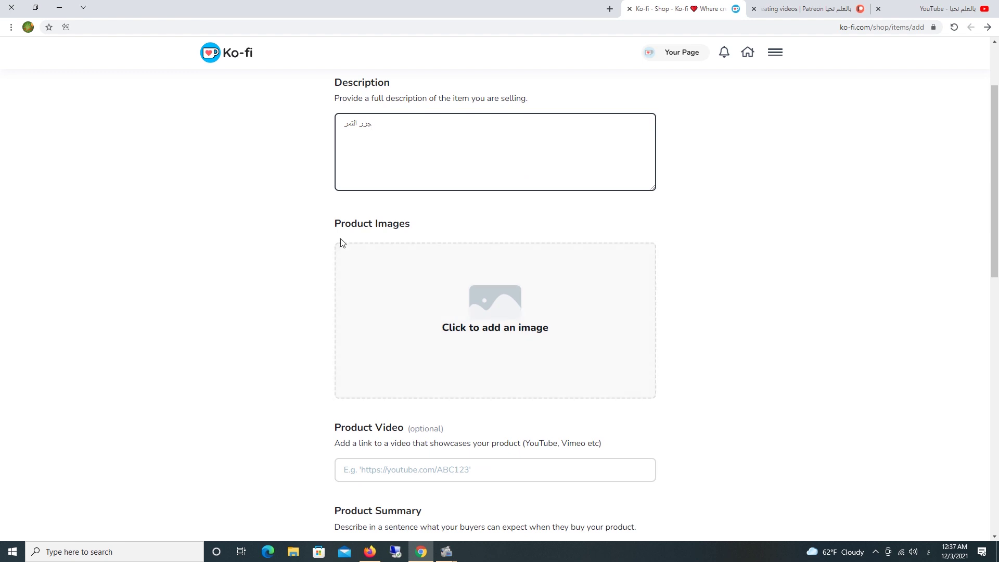
{"action": "left_click", "coordinate": [504, 315]}
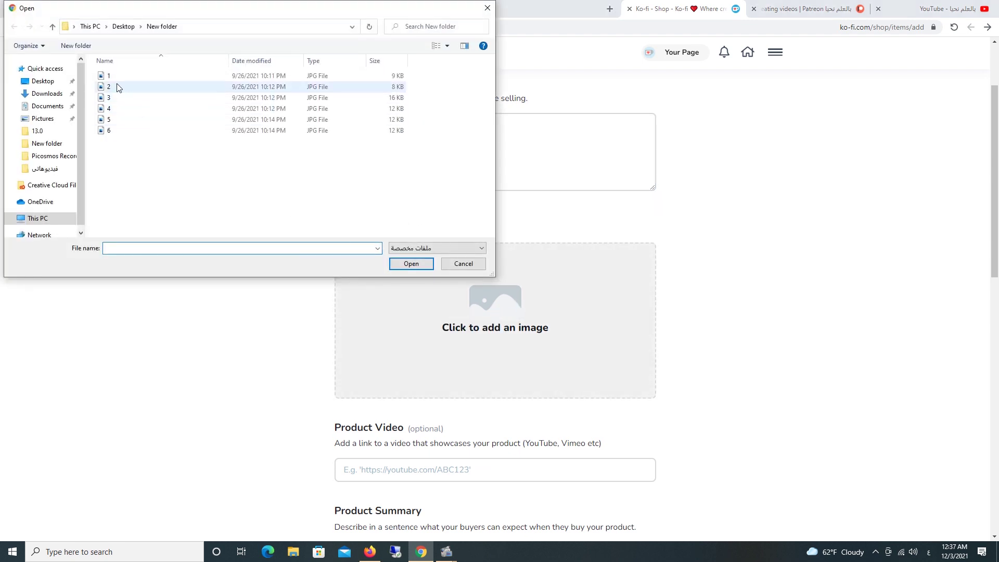
{"action": "left_click", "coordinate": [111, 87]}
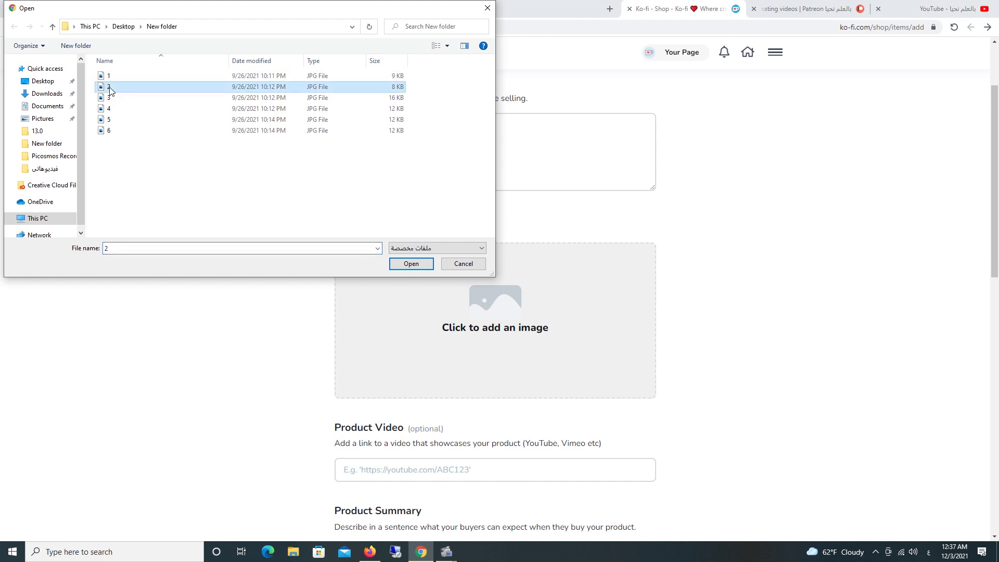
{"action": "left_click", "coordinate": [411, 263]}
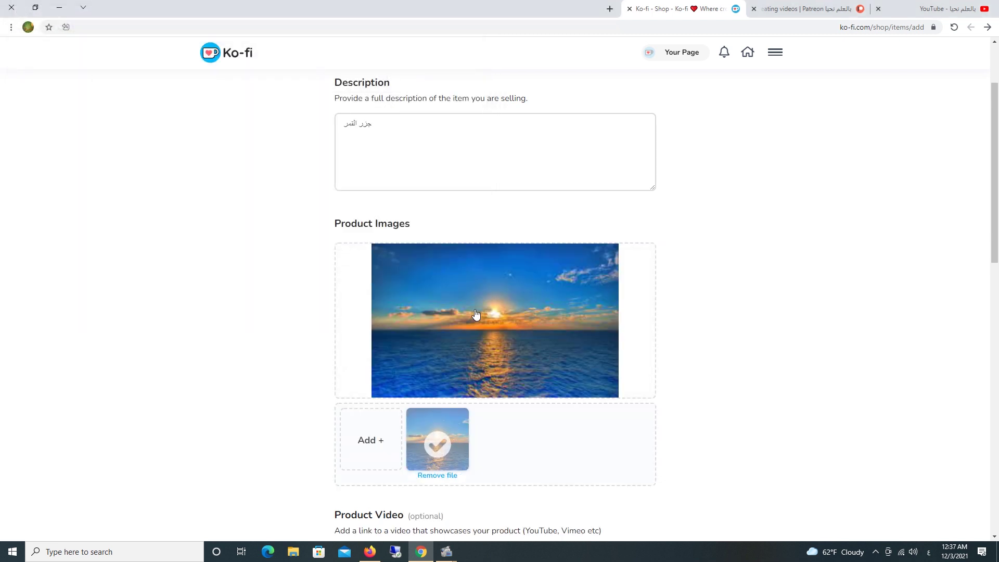
Step: Leave the optional video link empty and move into the Product Summary field
{"action": "scroll", "coordinate": [475, 314], "scroll_direction": "down", "scroll_amount": 2}
{"action": "scroll", "coordinate": [475, 313], "scroll_direction": "down", "scroll_amount": 1}
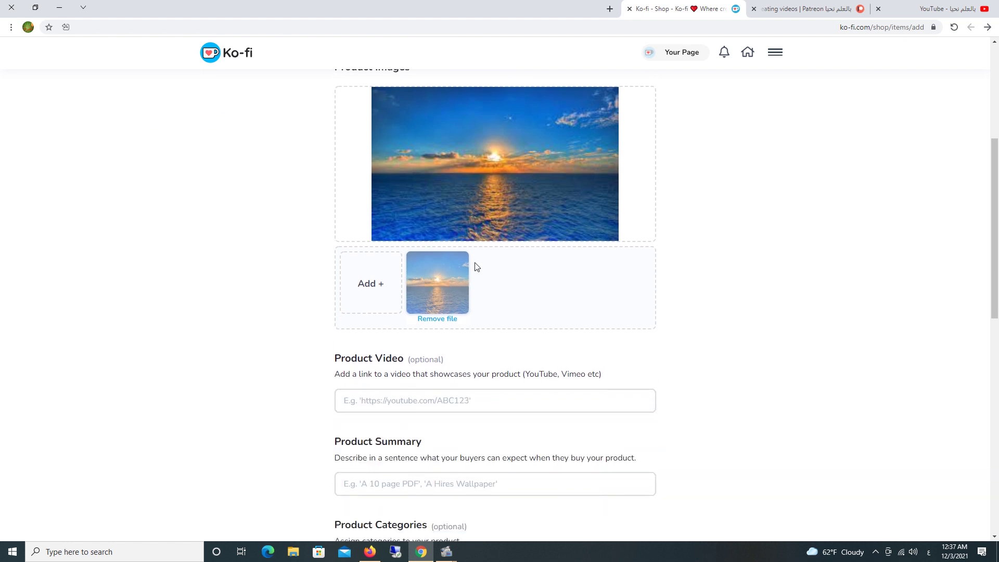
{"action": "scroll", "coordinate": [475, 266], "scroll_direction": "down", "scroll_amount": 1}
{"action": "left_click", "coordinate": [452, 345]}
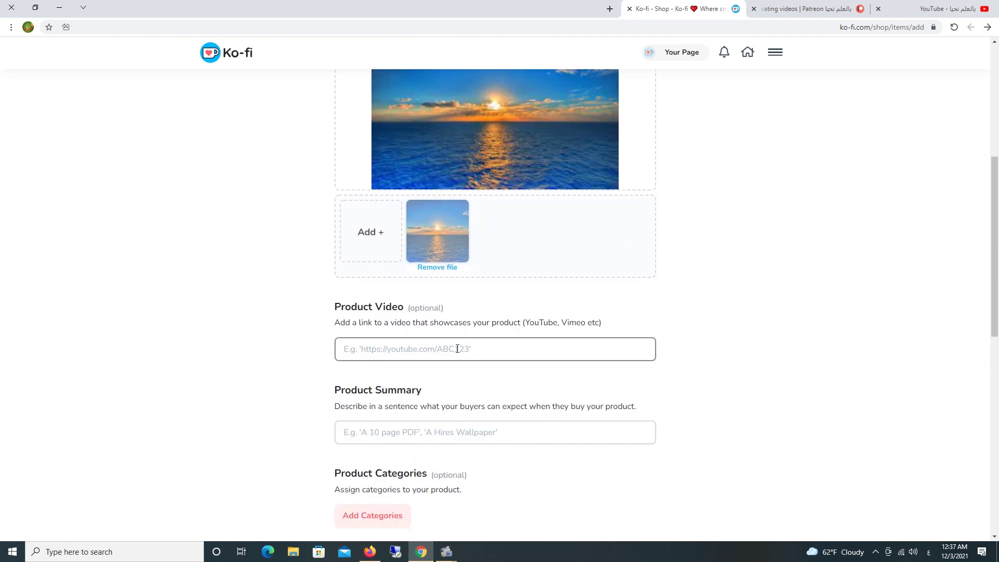
{"action": "left_click", "coordinate": [536, 324]}
{"action": "scroll", "coordinate": [480, 347], "scroll_direction": "down", "scroll_amount": 2}
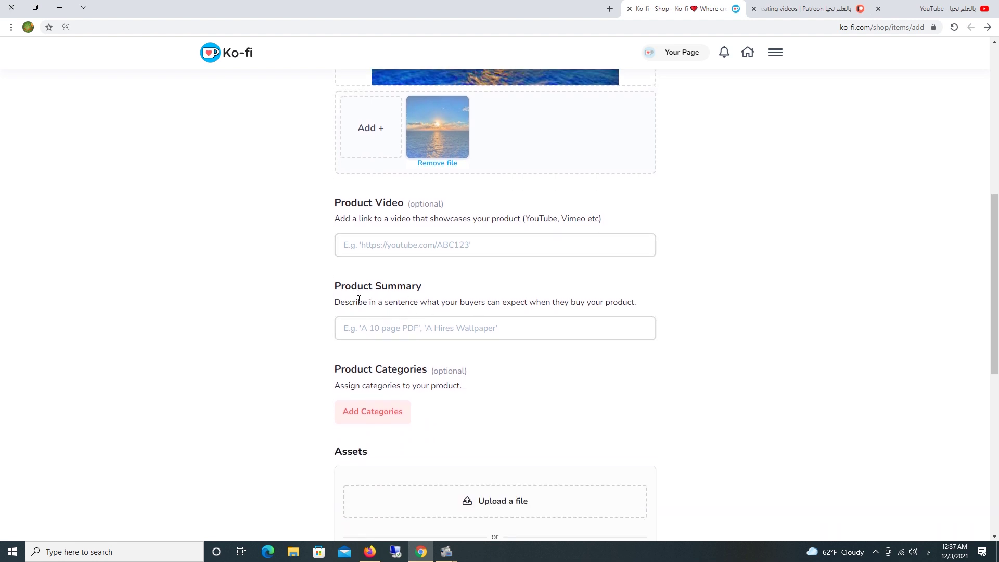
{"action": "left_click", "coordinate": [515, 321]}
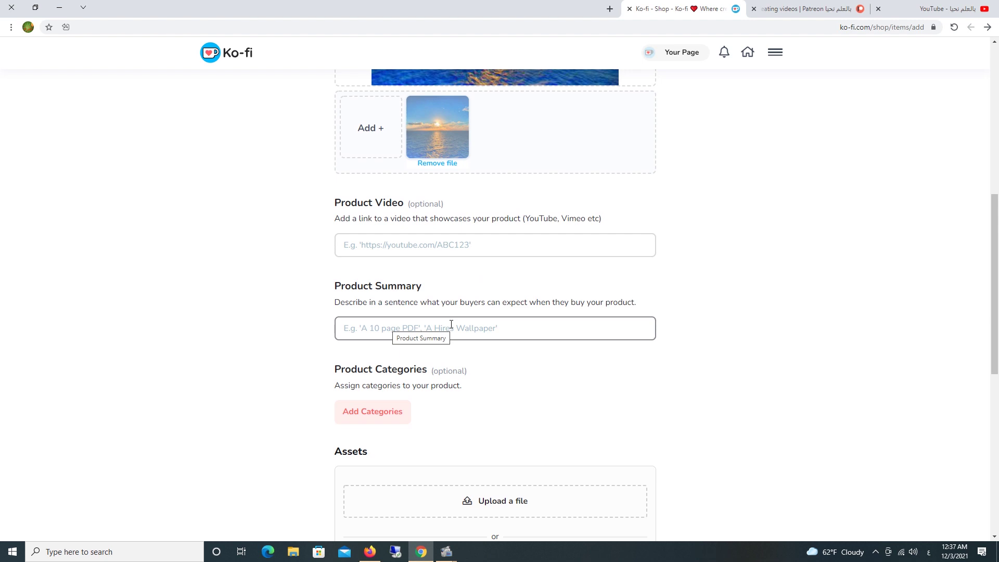
{"action": "left_click", "coordinate": [359, 330]}
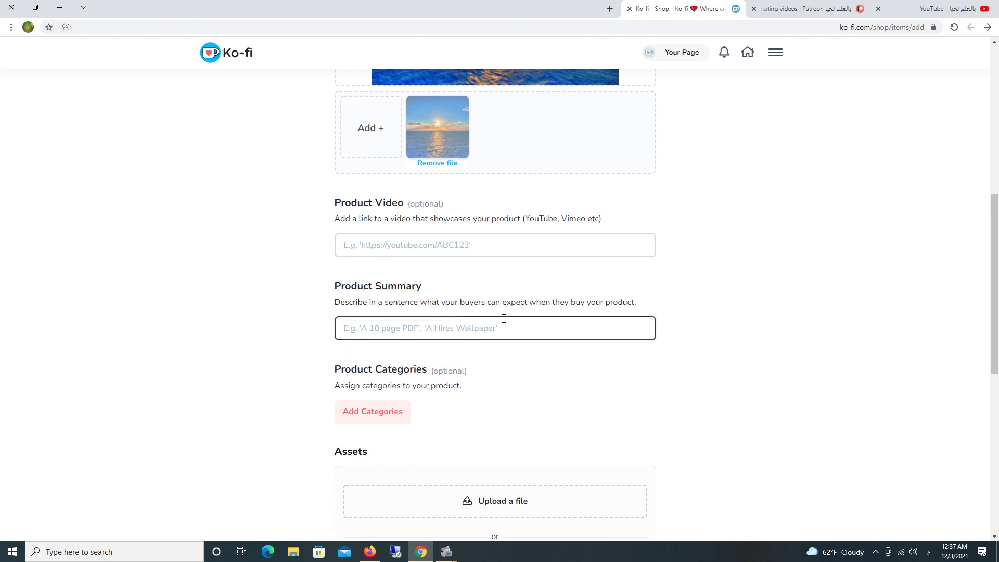
{"action": "scroll", "coordinate": [503, 318], "scroll_direction": "down", "scroll_amount": 1}
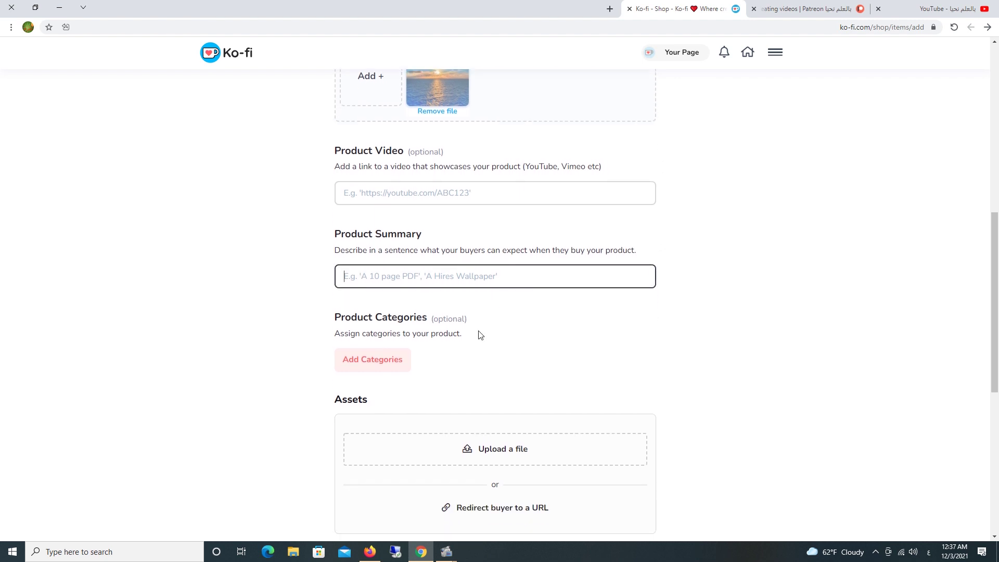
{"action": "scroll", "coordinate": [480, 334], "scroll_direction": "down", "scroll_amount": 2}
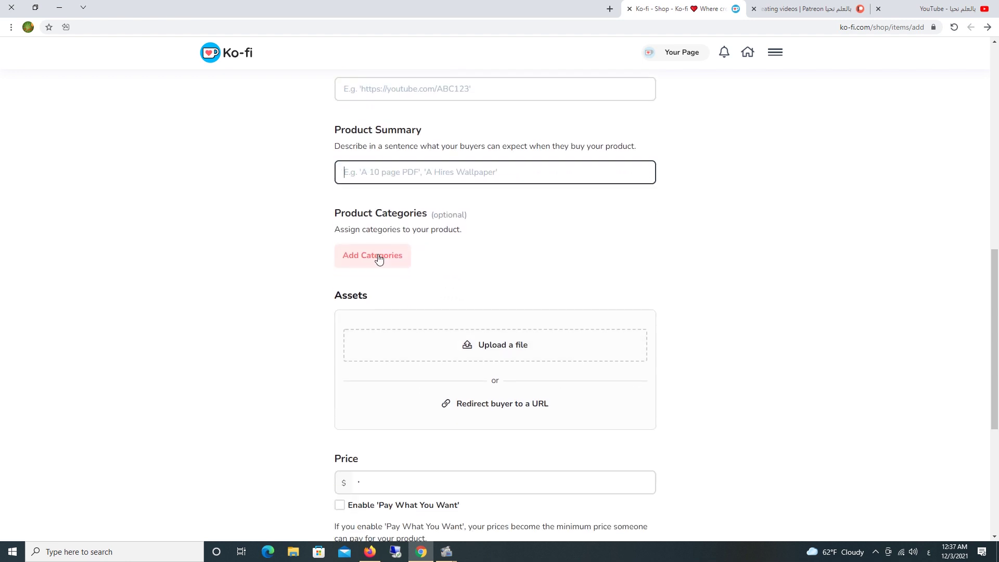
{"action": "left_click", "coordinate": [378, 258]}
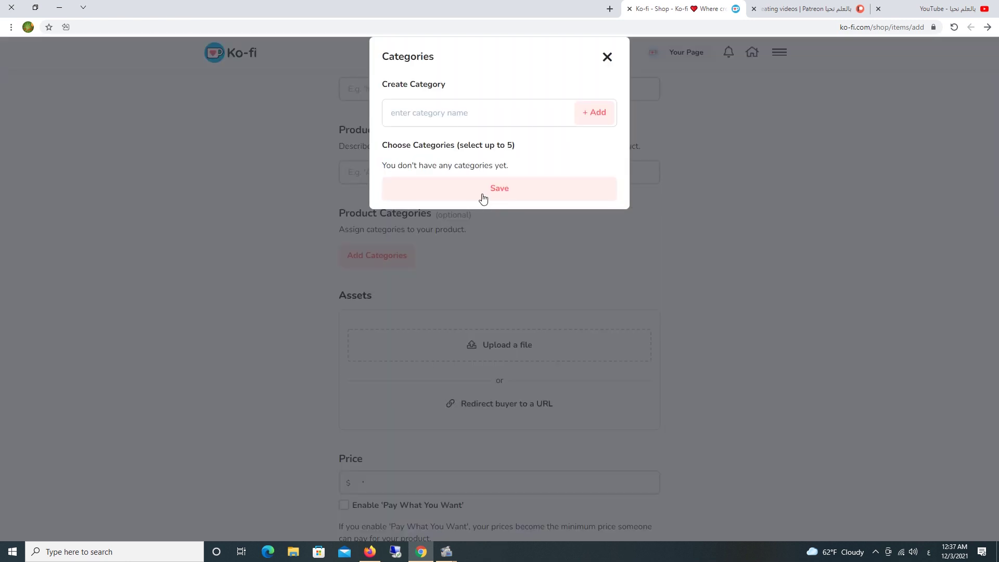
{"action": "left_click", "coordinate": [455, 113]}
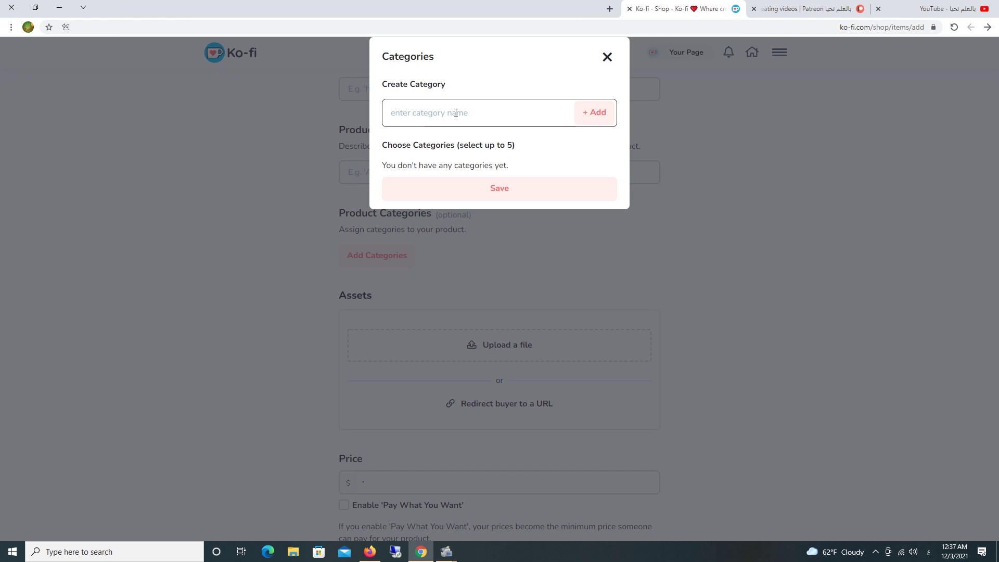
{"action": "key", "text": "alt+shift"}
{"action": "type", "text": "pi"}
{"action": "key", "text": "BackSpace"}
{"action": "key", "text": "BackSpace"}
{"action": "type", "text": "صورة"}
{"action": "left_click", "coordinate": [489, 195]}
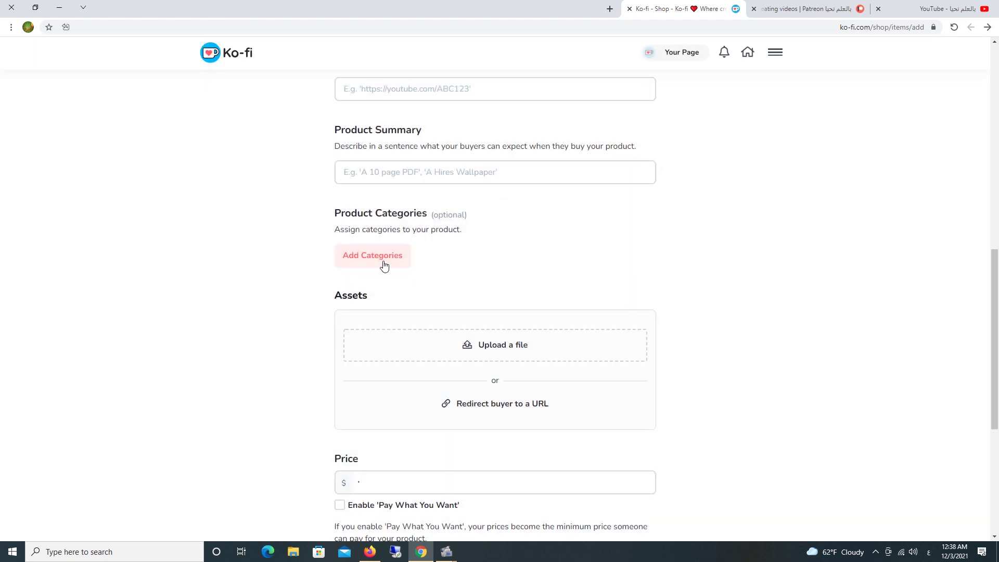
{"action": "left_click", "coordinate": [377, 257]}
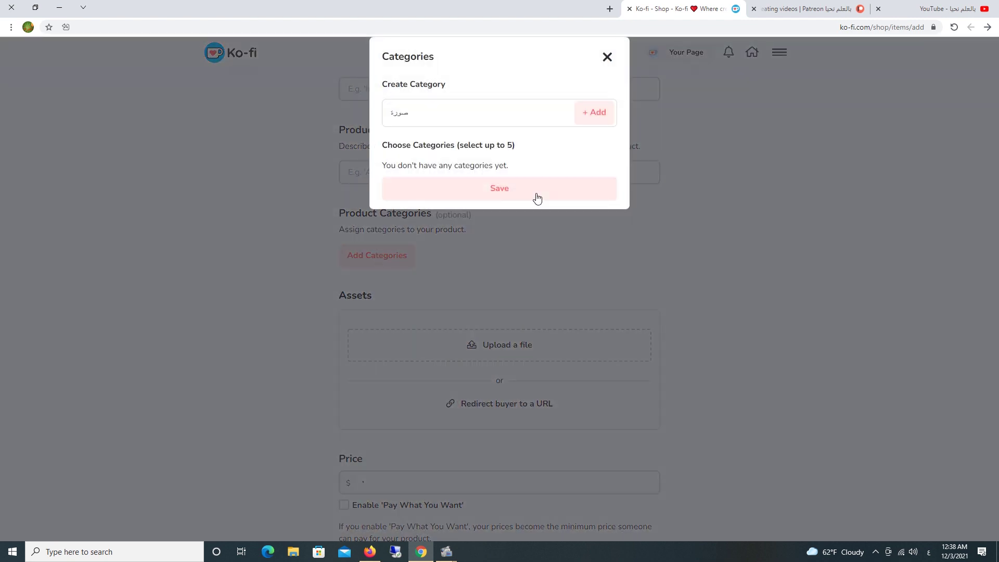
{"action": "left_click", "coordinate": [506, 198]}
{"action": "scroll", "coordinate": [502, 296], "scroll_direction": "down", "scroll_amount": 2}
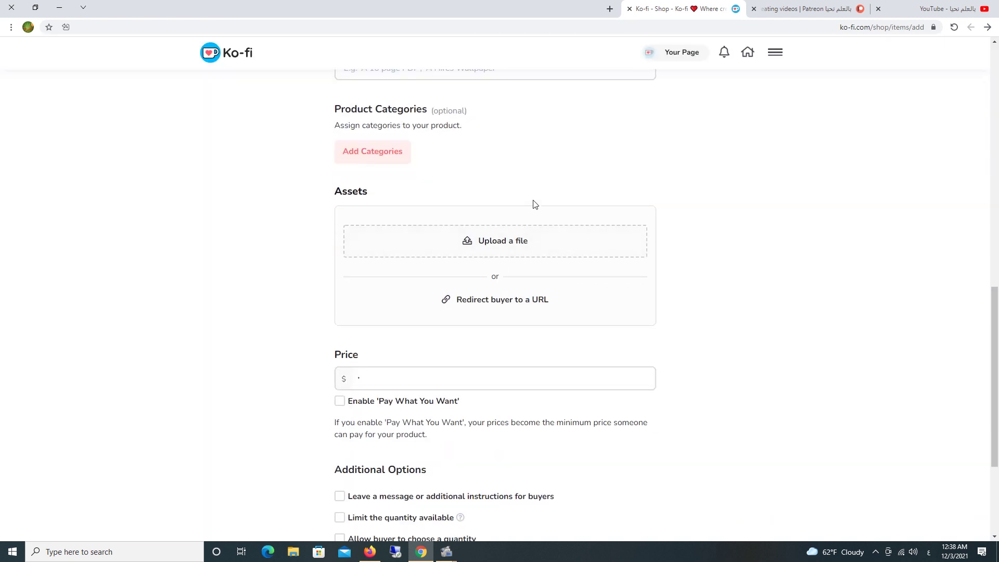
Step: Upload 2.jpg as the product's downloadable asset, then switch to the YouTube channel tab
{"action": "left_click", "coordinate": [511, 242]}
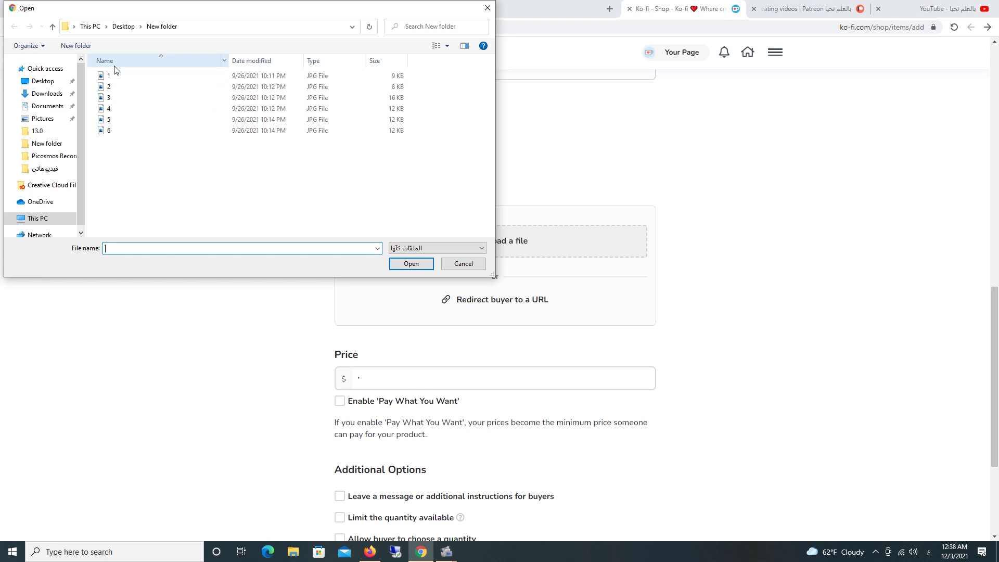
{"action": "left_click", "coordinate": [111, 87]}
{"action": "left_click", "coordinate": [411, 263]}
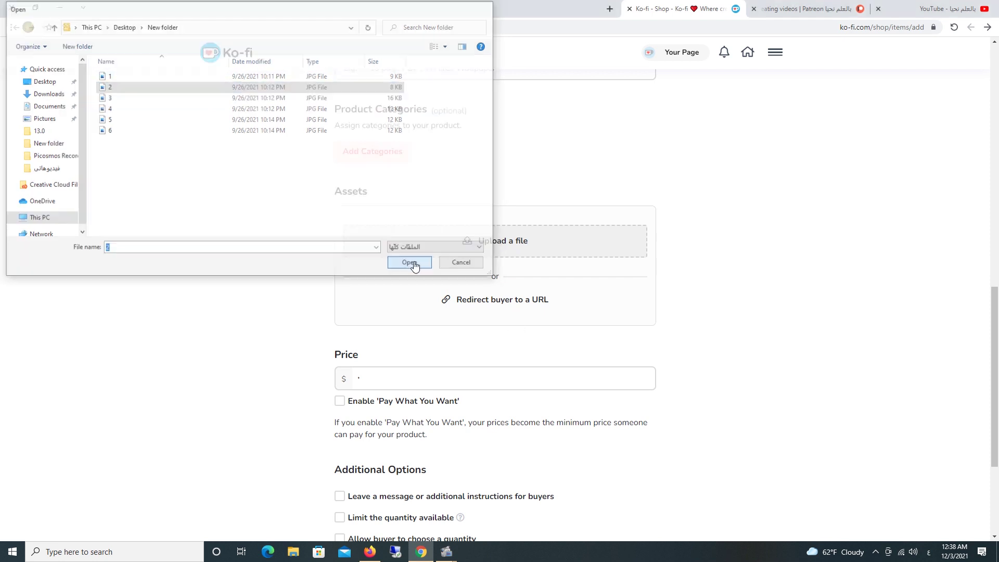
{"action": "scroll", "coordinate": [415, 265], "scroll_direction": "up", "scroll_amount": 3}
{"action": "scroll", "coordinate": [433, 208], "scroll_direction": "up", "scroll_amount": 5}
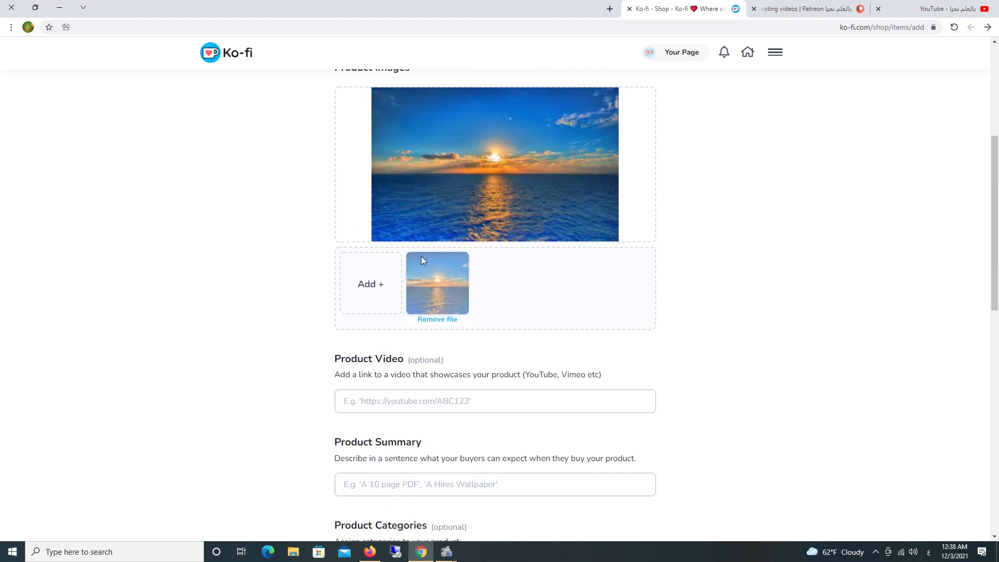
{"action": "scroll", "coordinate": [439, 211], "scroll_direction": "down", "scroll_amount": 5}
{"action": "scroll", "coordinate": [439, 208], "scroll_direction": "down", "scroll_amount": 4}
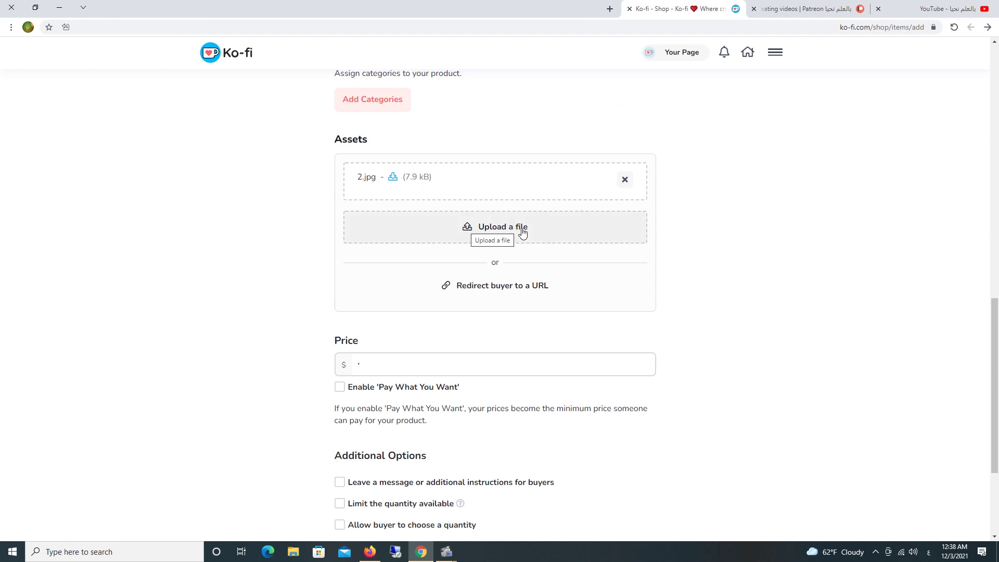
{"action": "scroll", "coordinate": [512, 244], "scroll_direction": "down", "scroll_amount": 1}
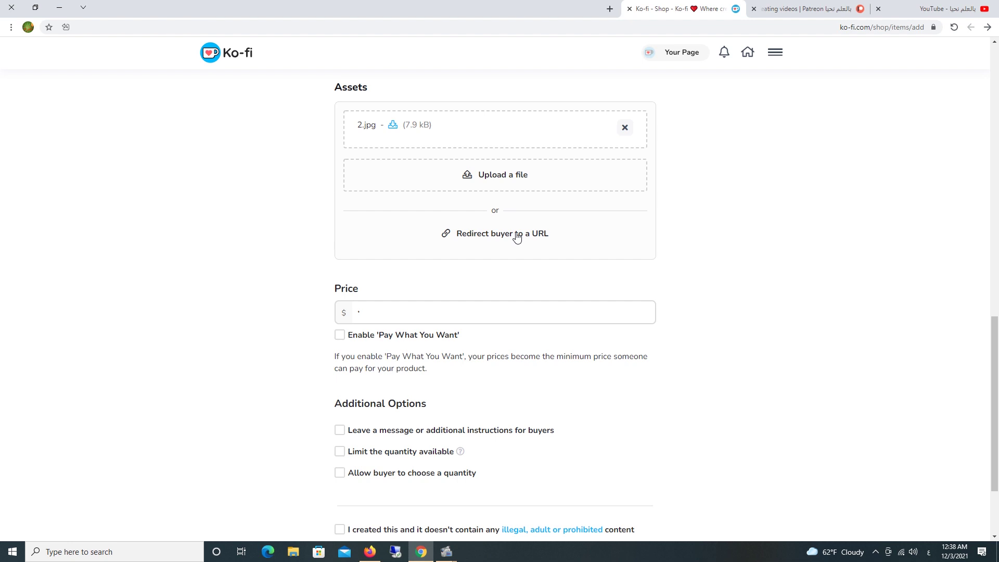
{"action": "left_click", "coordinate": [884, 15]}
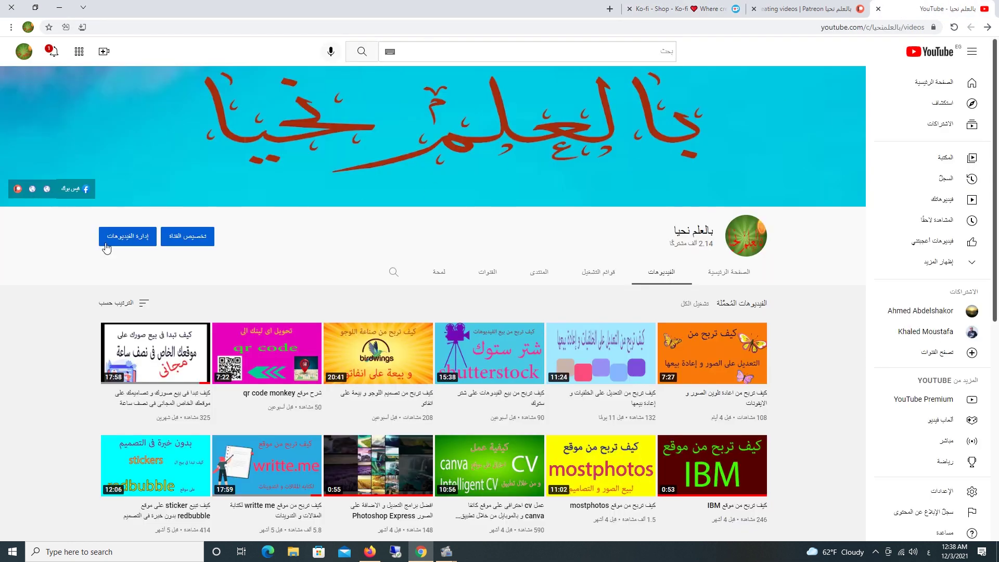
Step: Open the channel's linked Google Sites website and go to its important-sites page
{"action": "left_click", "coordinate": [48, 189]}
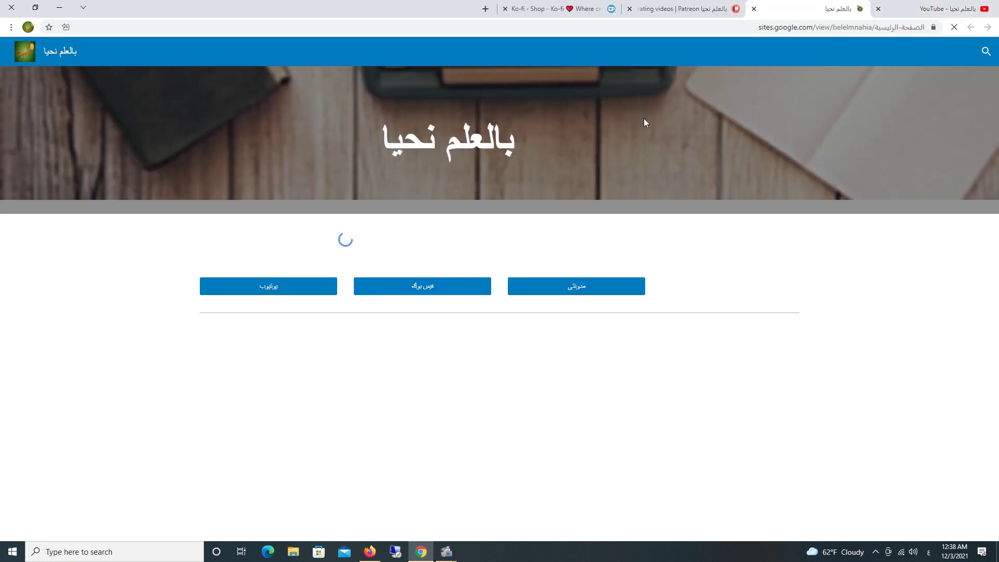
{"action": "scroll", "coordinate": [594, 191], "scroll_direction": "down", "scroll_amount": 3}
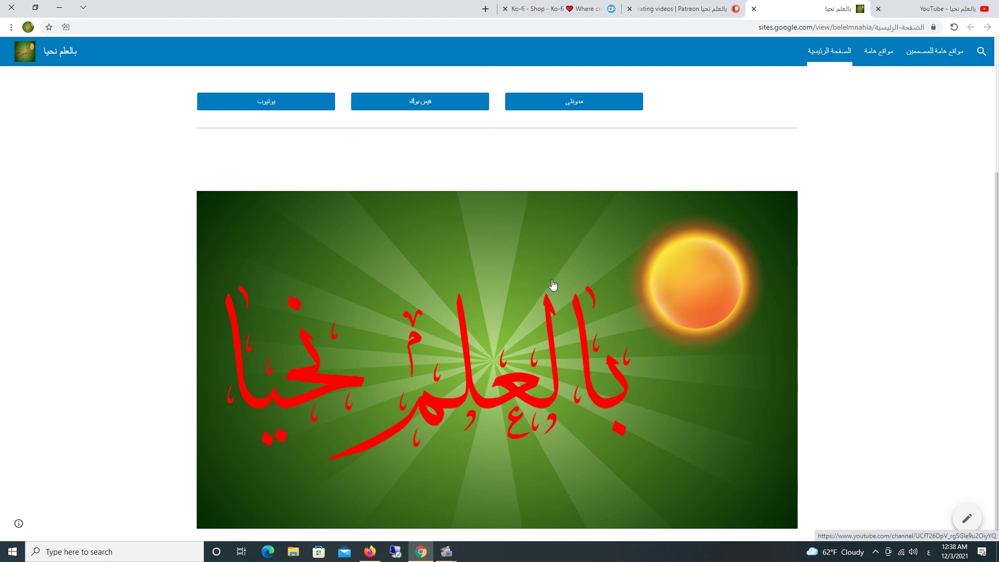
{"action": "scroll", "coordinate": [553, 286], "scroll_direction": "up", "scroll_amount": 3}
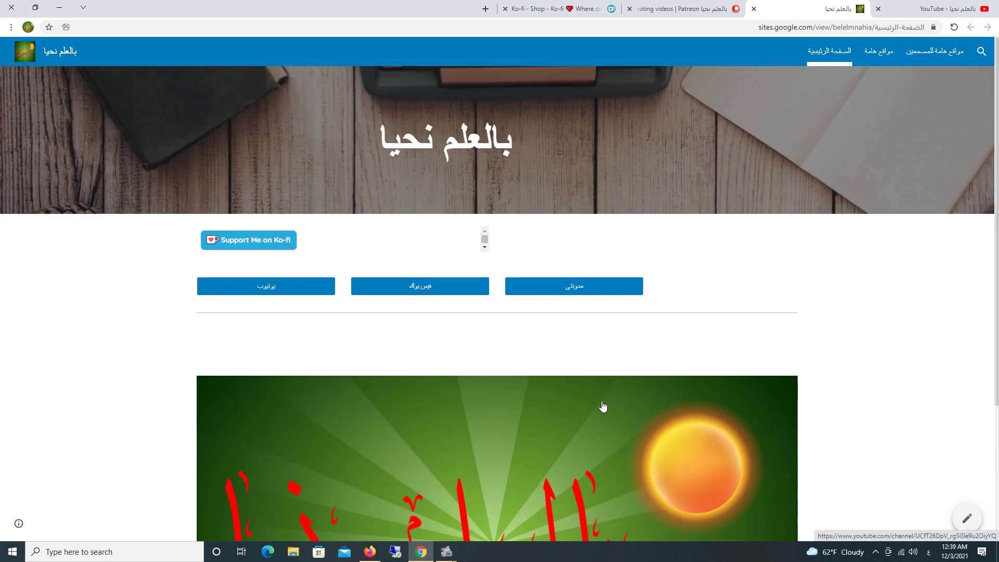
{"action": "left_click", "coordinate": [880, 51]}
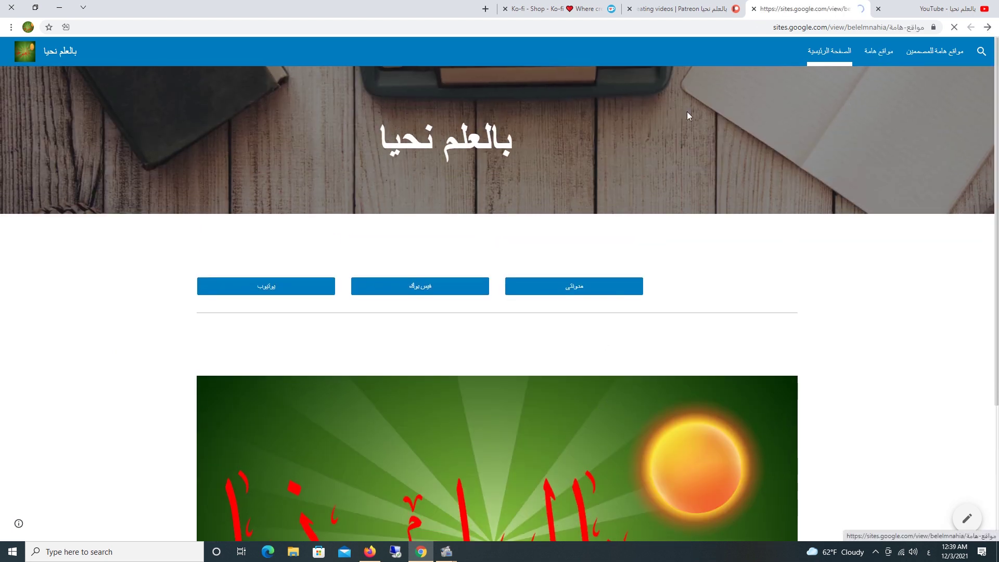
Step: Copy the important-sites page's web address and switch to the Patreon tab
{"action": "left_click", "coordinate": [750, 26]}
{"action": "right_click", "coordinate": [751, 26]}
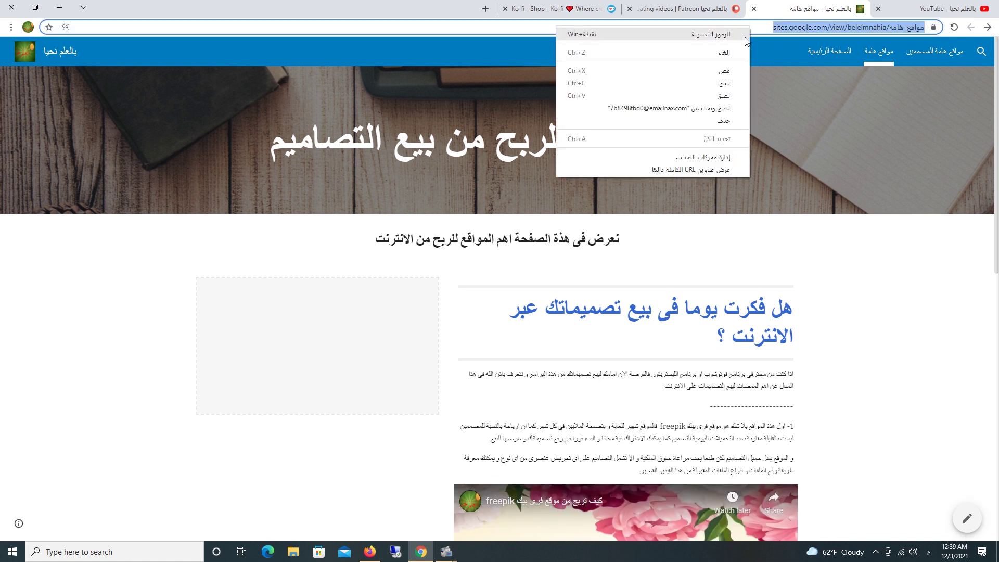
{"action": "left_click", "coordinate": [728, 85]}
{"action": "left_click", "coordinate": [668, 9]}
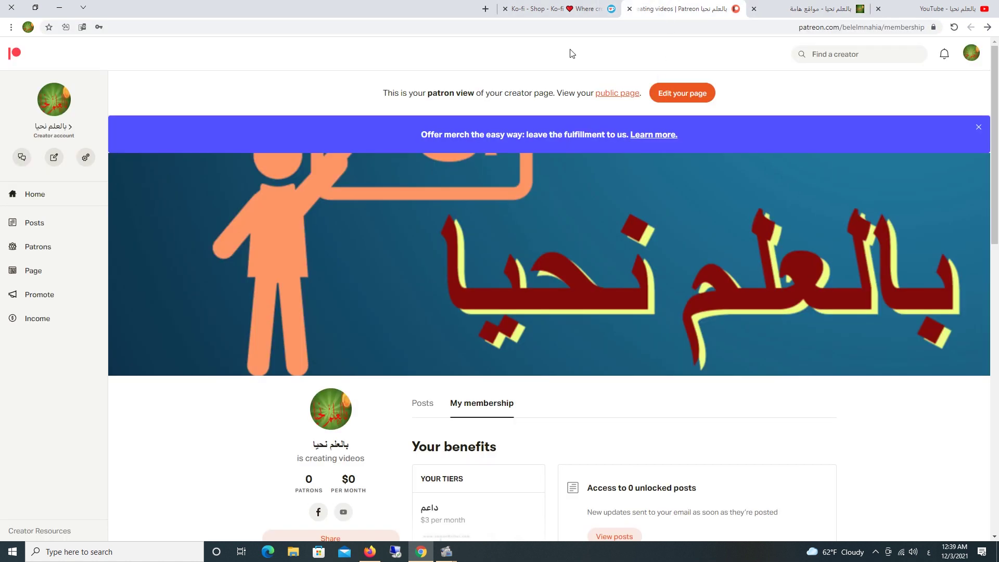
Step: Back on the Ko-fi product form, edit the Price field and scroll to the additional options
{"action": "left_click", "coordinate": [572, 9]}
{"action": "left_click", "coordinate": [416, 312]}
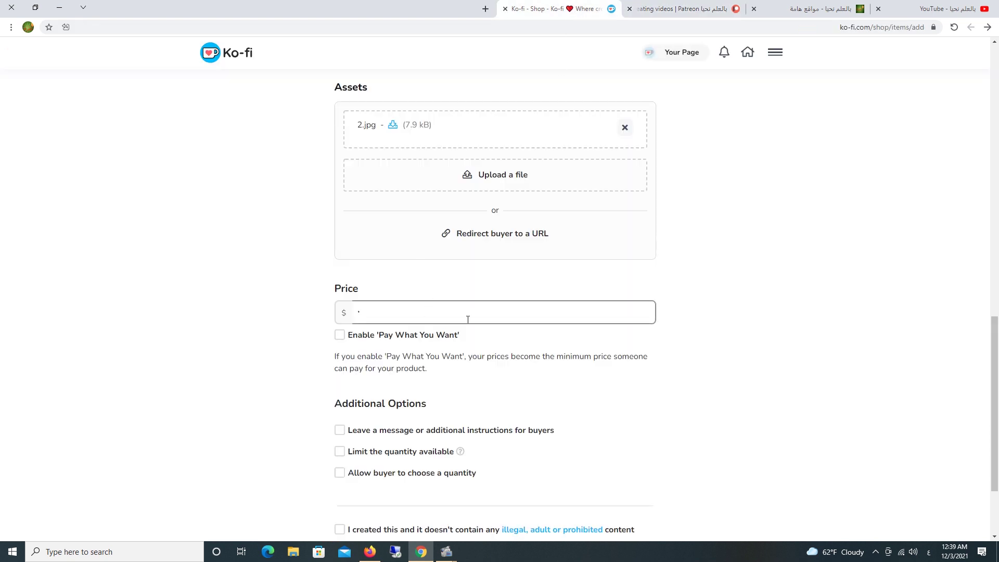
{"action": "scroll", "coordinate": [468, 319], "scroll_direction": "down", "scroll_amount": 1}
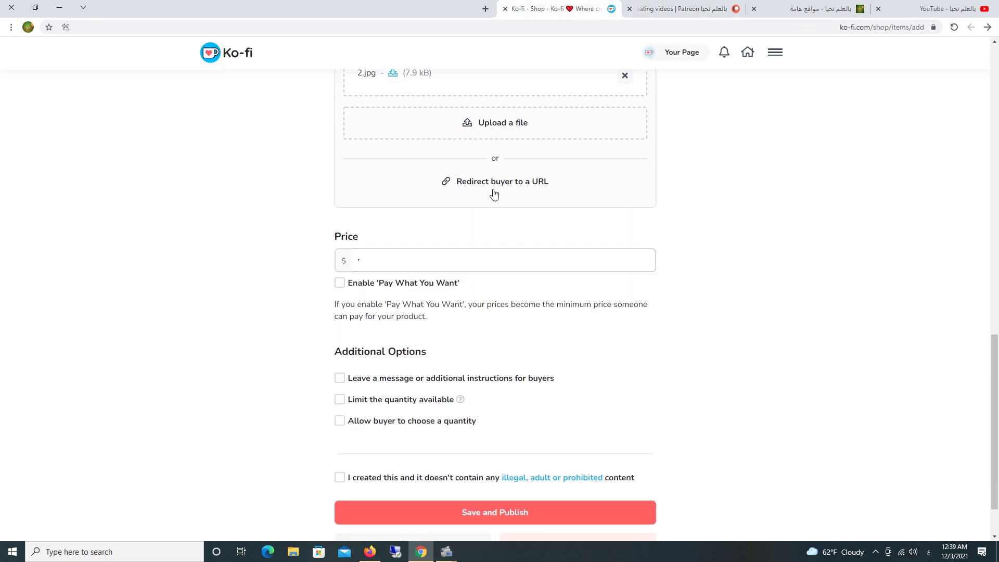
{"action": "scroll", "coordinate": [484, 195], "scroll_direction": "down", "scroll_amount": 1}
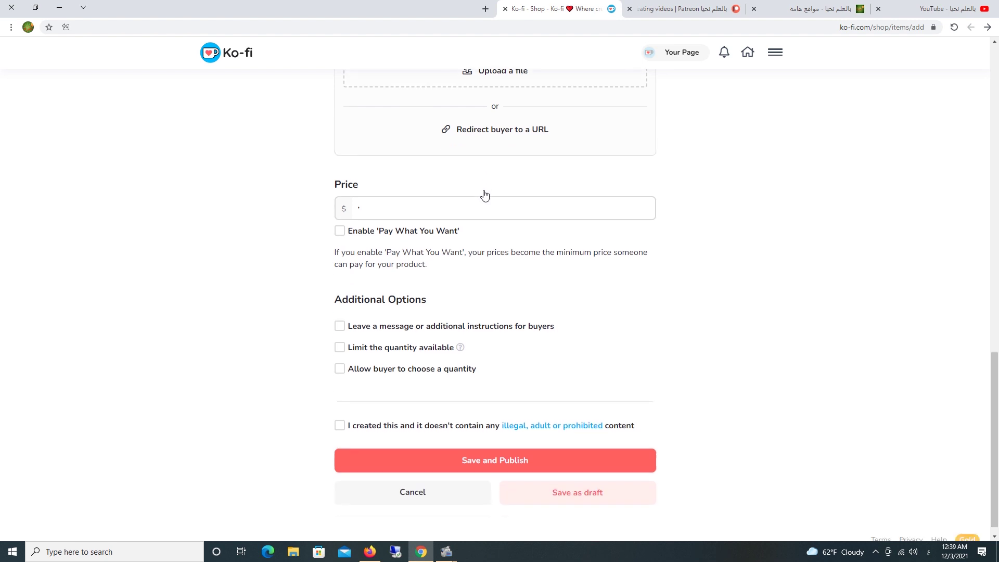
{"action": "left_click", "coordinate": [404, 202]}
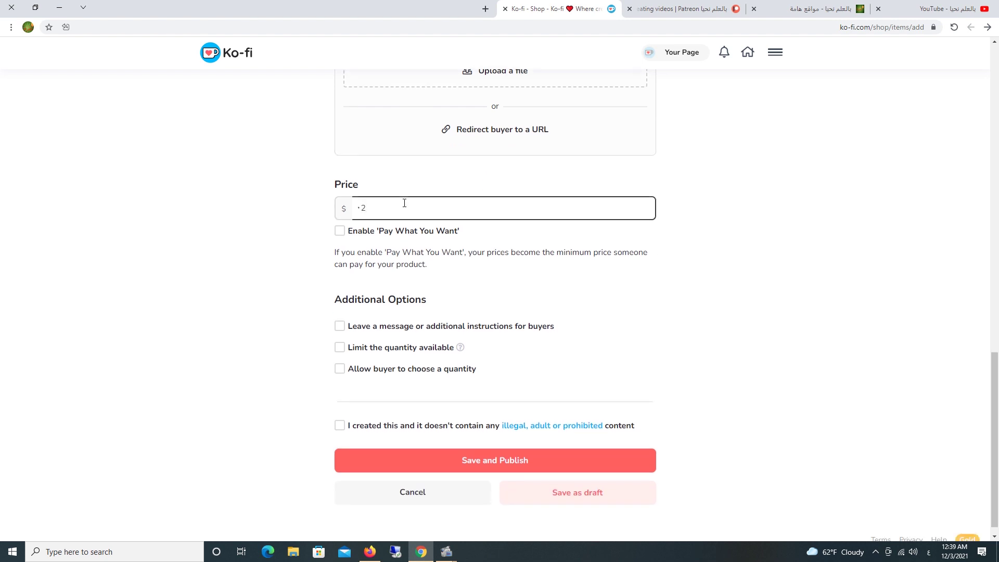
{"action": "scroll", "coordinate": [254, 237], "scroll_direction": "down", "scroll_amount": 1}
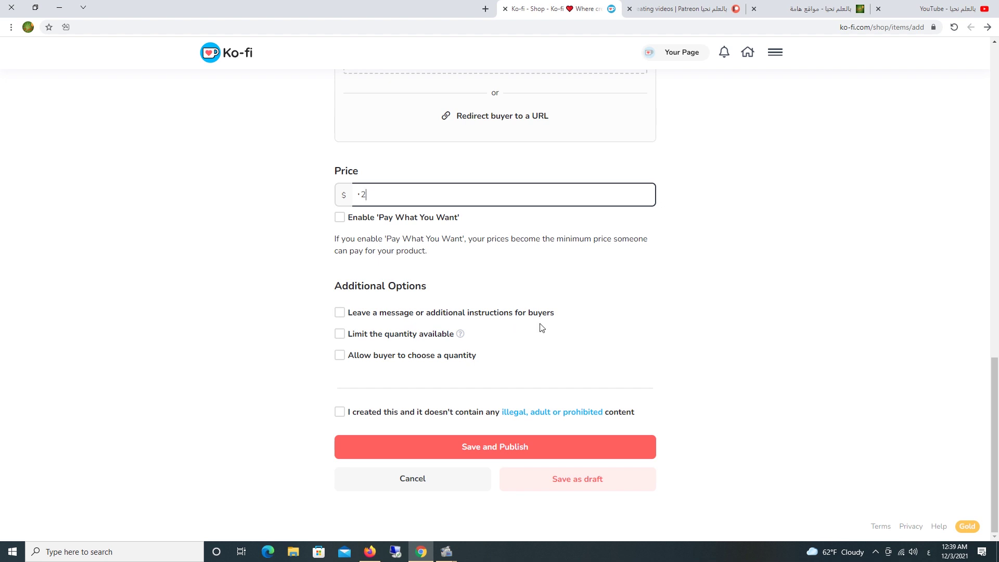
Step: Try the buyer message and purchase limit options, leaving both unticked
{"action": "left_click", "coordinate": [339, 312]}
{"action": "left_click", "coordinate": [356, 369]}
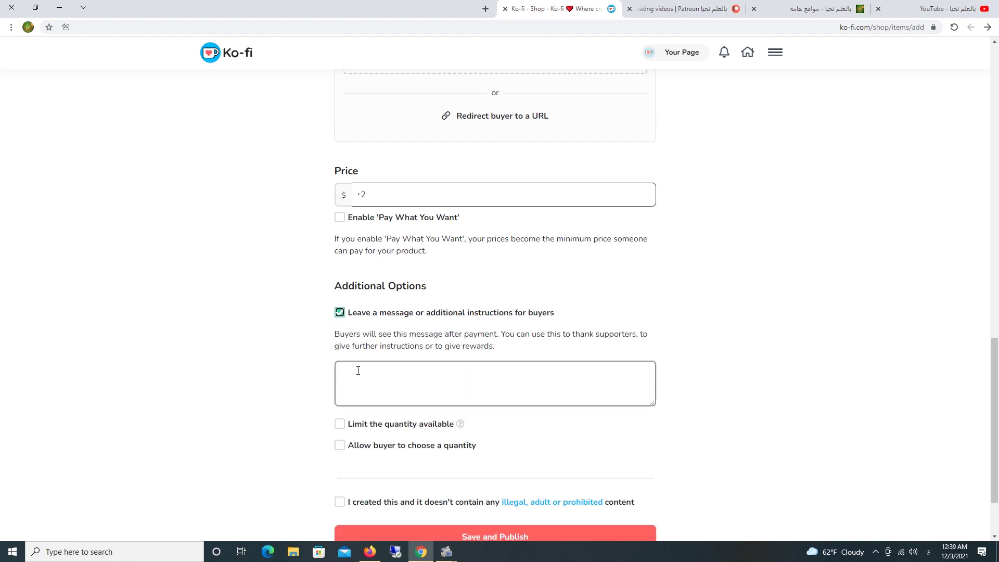
{"action": "left_click", "coordinate": [339, 313]}
{"action": "left_click", "coordinate": [339, 334]}
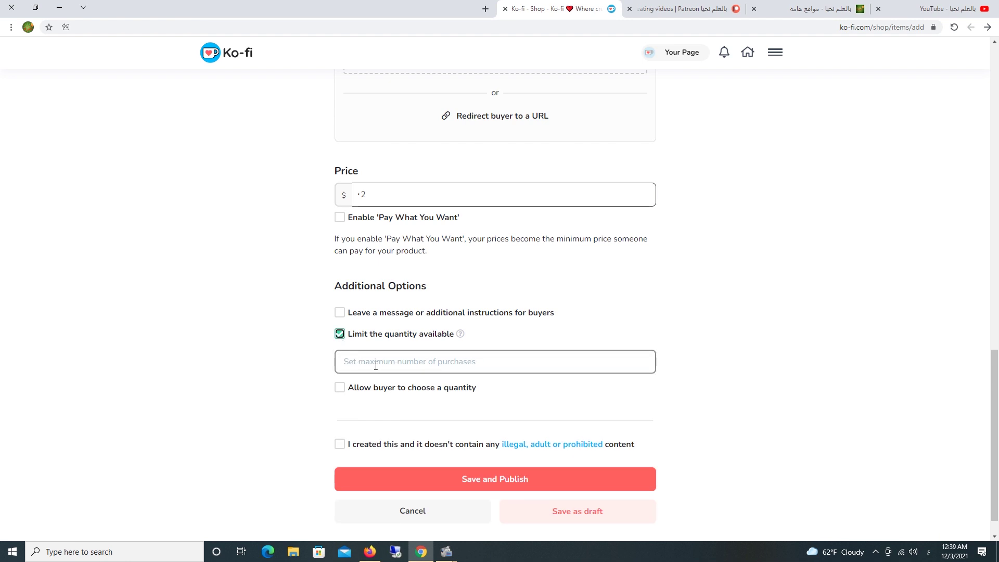
{"action": "left_click", "coordinate": [725, 320]}
{"action": "left_click", "coordinate": [335, 335]}
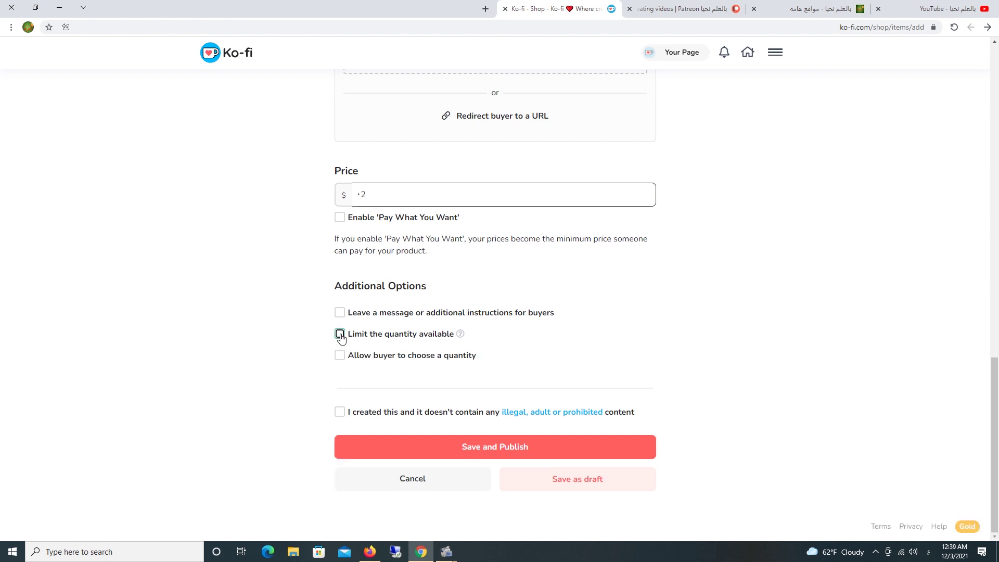
Step: Allow buyers to choose a quantity, confirm the item is original, and try Save and Publish
{"action": "left_click", "coordinate": [339, 357]}
{"action": "left_click", "coordinate": [341, 413]}
{"action": "left_click", "coordinate": [539, 448]}
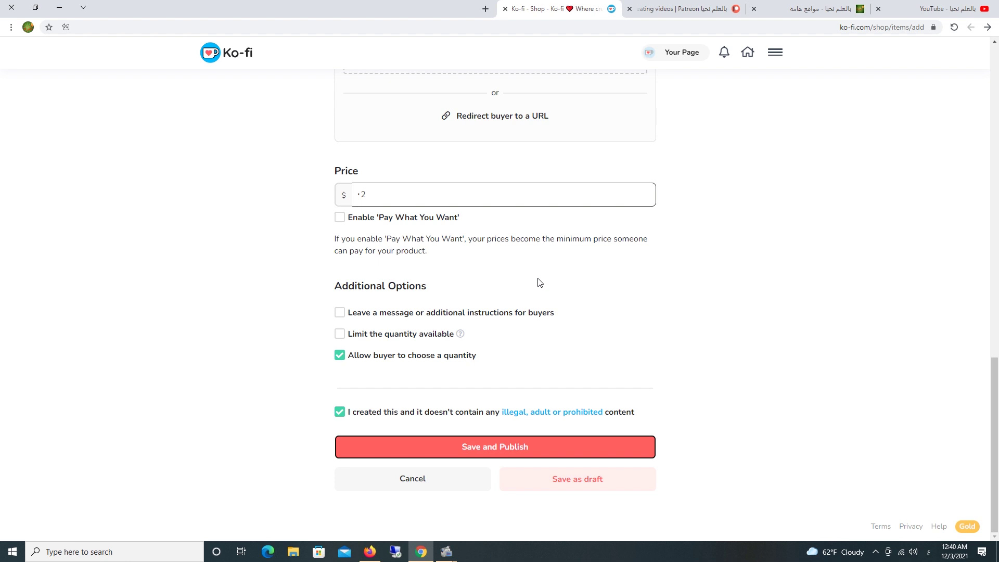
Step: Scroll through the product form and retry Save and Publish
{"action": "scroll", "coordinate": [538, 283], "scroll_direction": "up", "scroll_amount": 8}
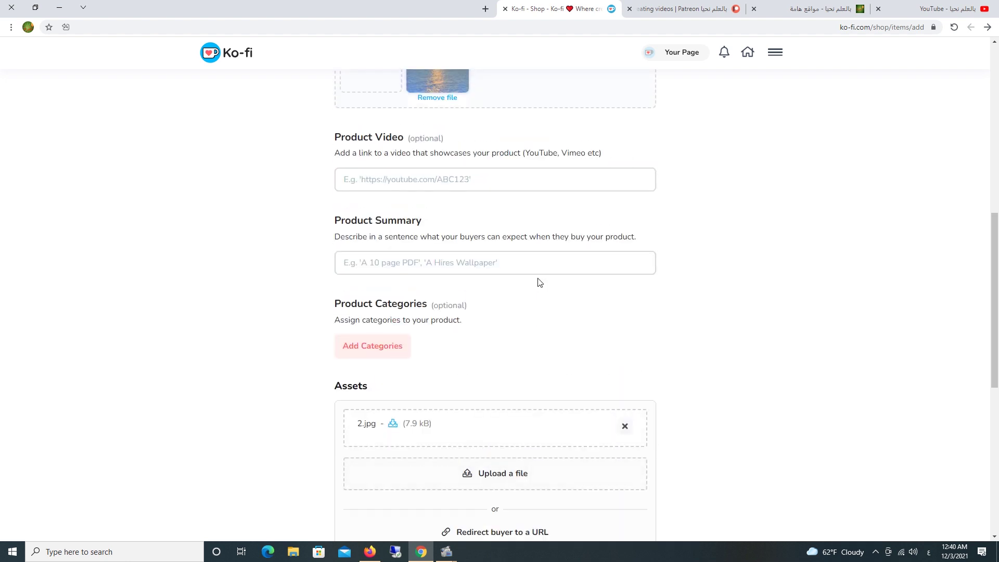
{"action": "scroll", "coordinate": [539, 282], "scroll_direction": "down", "scroll_amount": 8}
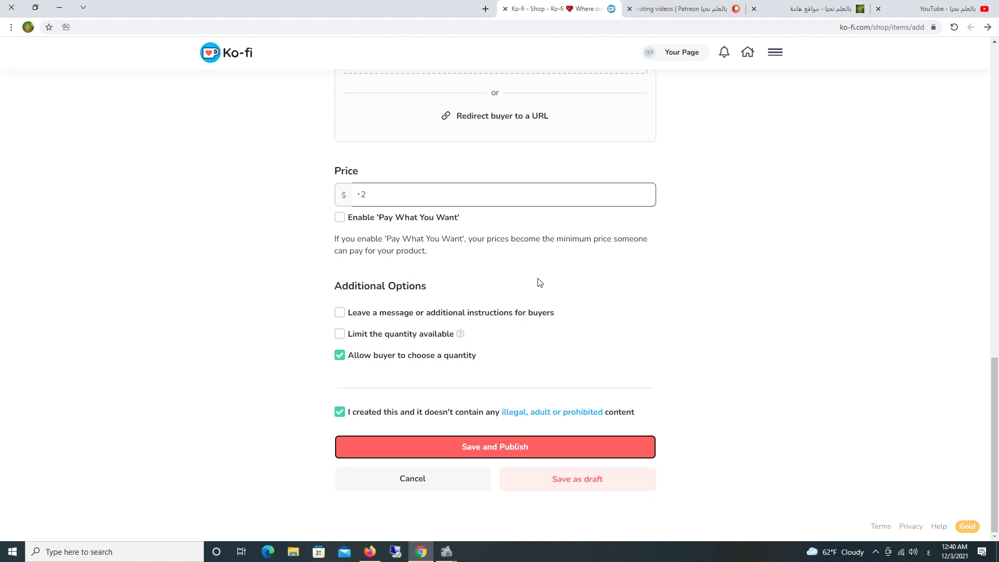
{"action": "scroll", "coordinate": [539, 283], "scroll_direction": "up", "scroll_amount": 9}
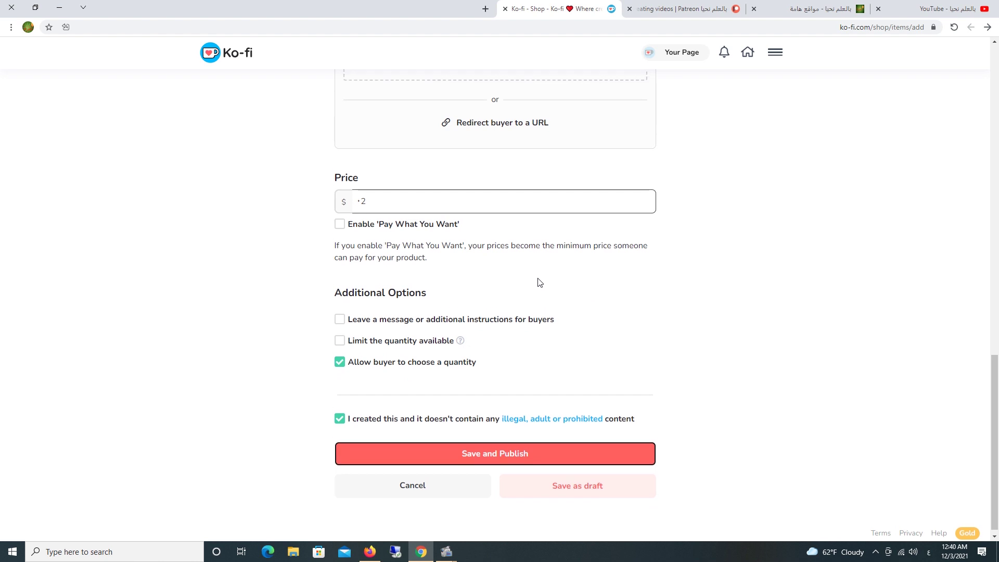
{"action": "scroll", "coordinate": [538, 283], "scroll_direction": "down", "scroll_amount": 1}
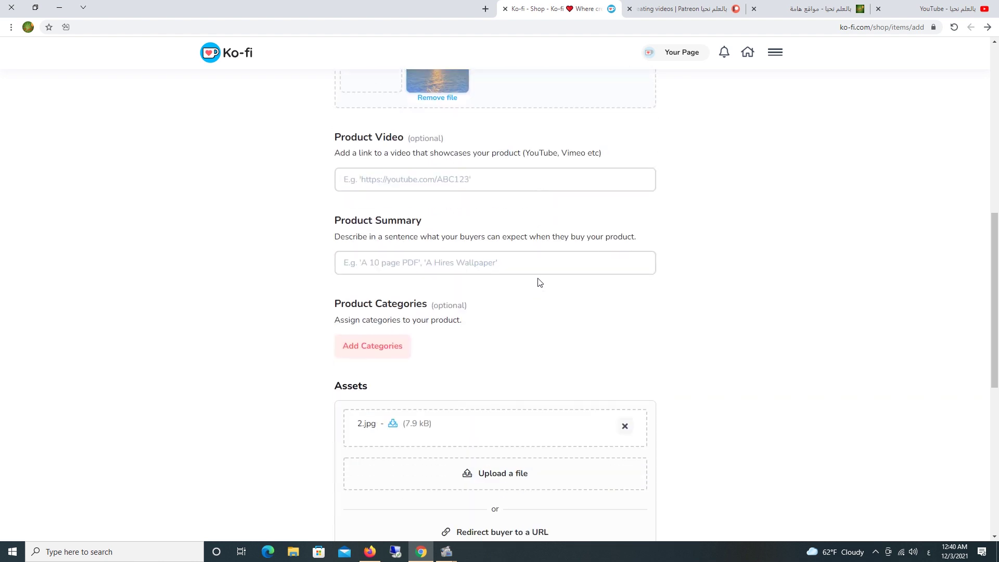
{"action": "scroll", "coordinate": [538, 280], "scroll_direction": "up", "scroll_amount": 9}
{"action": "scroll", "coordinate": [537, 278], "scroll_direction": "down", "scroll_amount": 18}
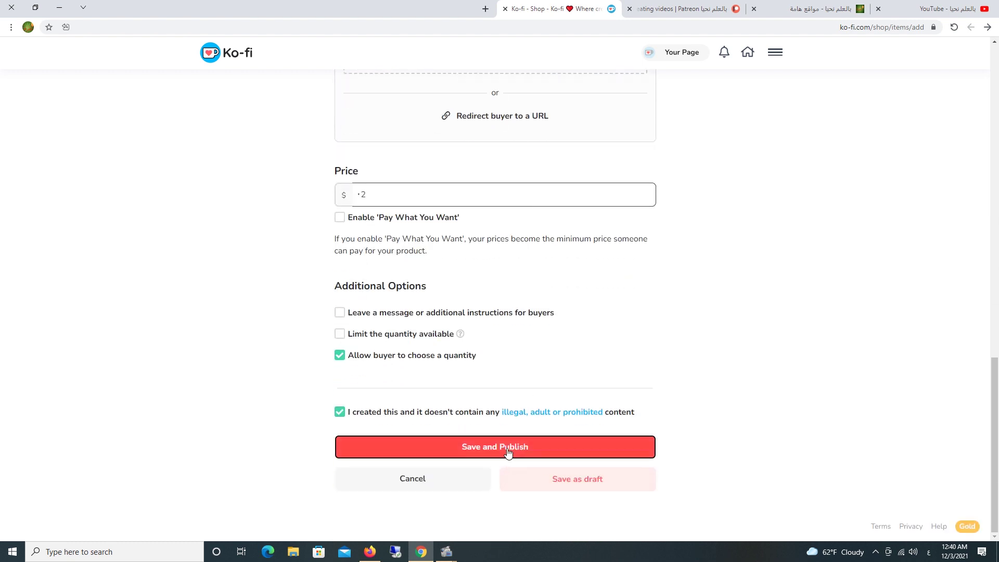
{"action": "left_click", "coordinate": [508, 452]}
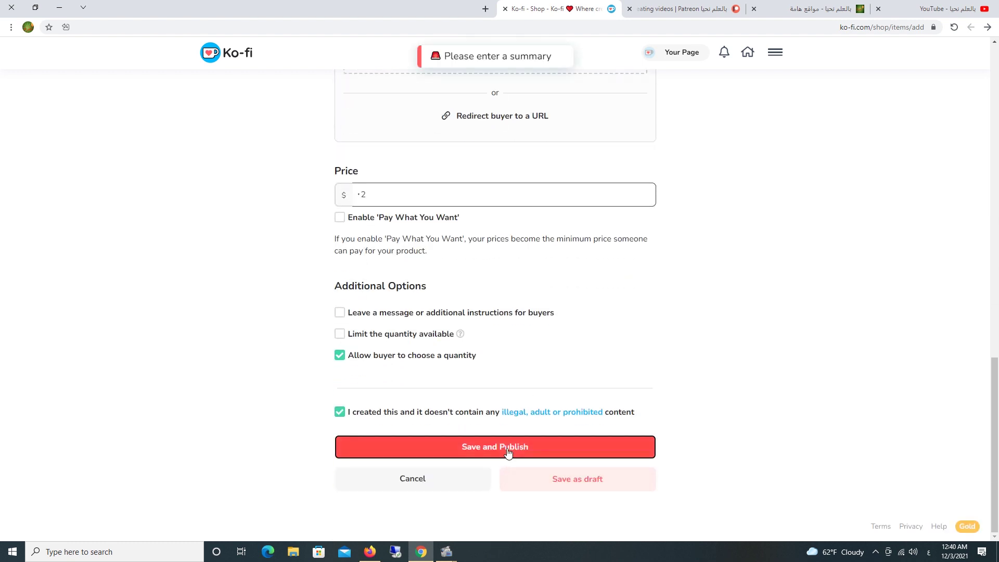
Step: Enter the summary 'جزر القمر' and publish the shop item
{"action": "scroll", "coordinate": [504, 301], "scroll_direction": "up", "scroll_amount": 4}
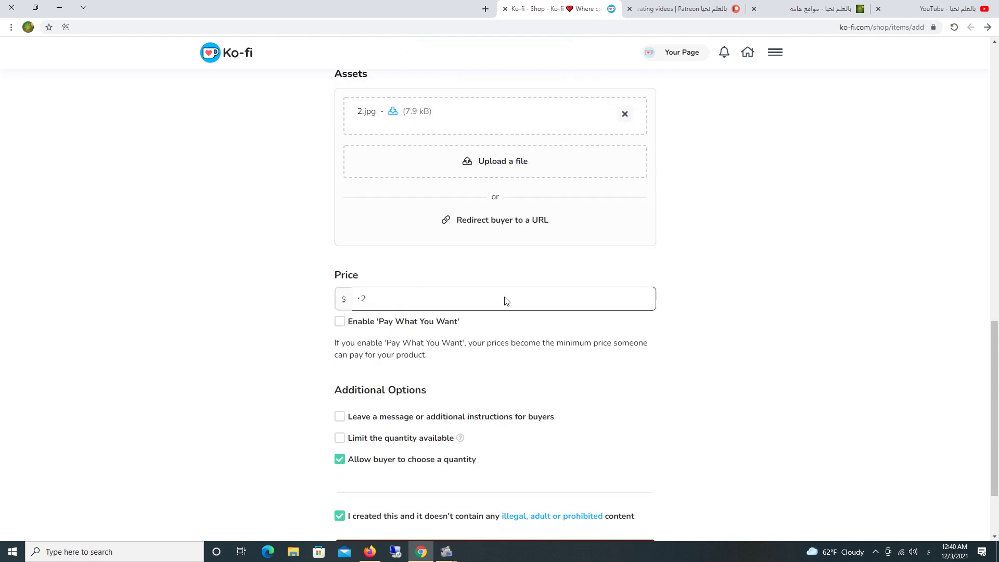
{"action": "scroll", "coordinate": [504, 300], "scroll_direction": "up", "scroll_amount": 9}
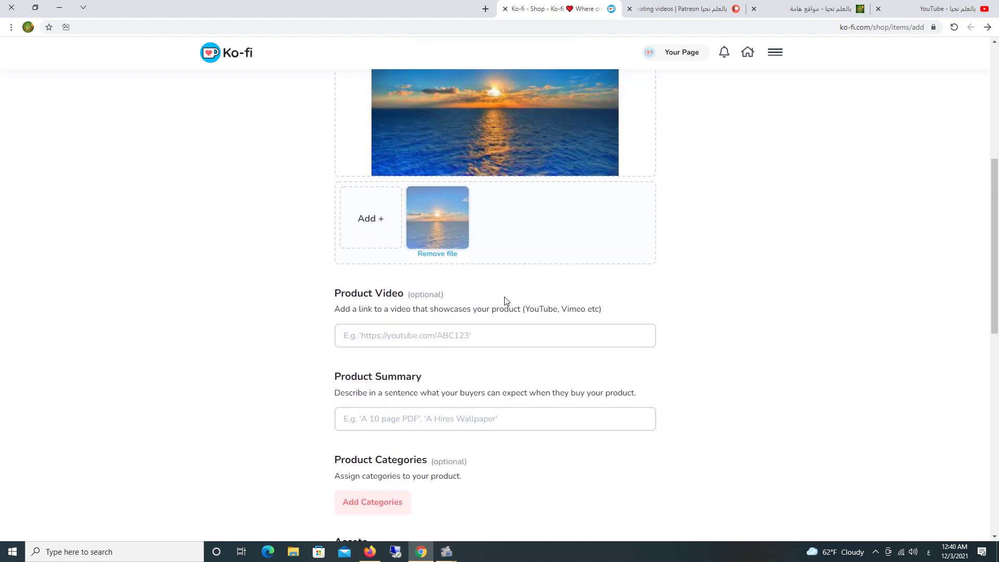
{"action": "scroll", "coordinate": [504, 301], "scroll_direction": "up", "scroll_amount": 4}
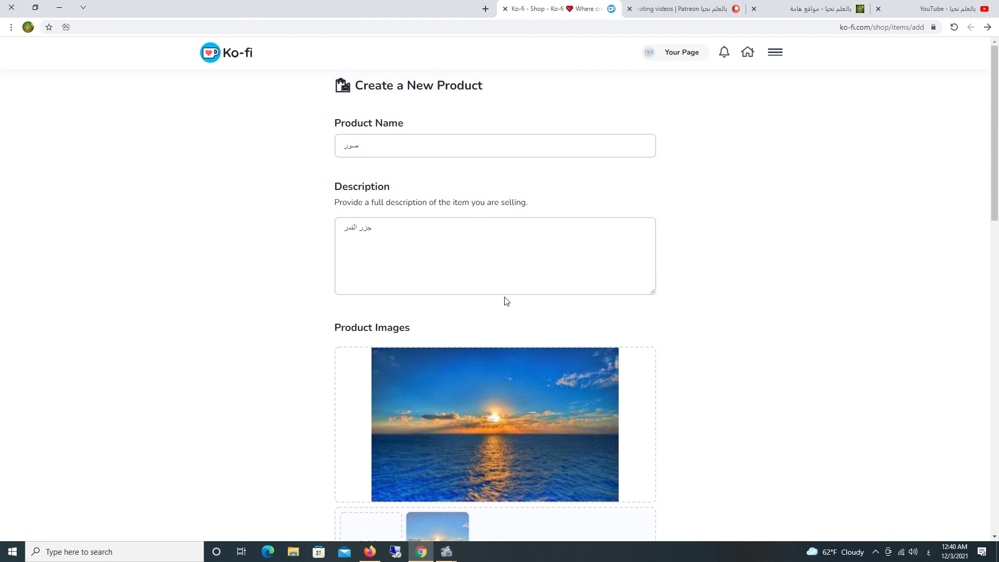
{"action": "scroll", "coordinate": [504, 300], "scroll_direction": "down", "scroll_amount": 5}
{"action": "scroll", "coordinate": [505, 300], "scroll_direction": "down", "scroll_amount": 4}
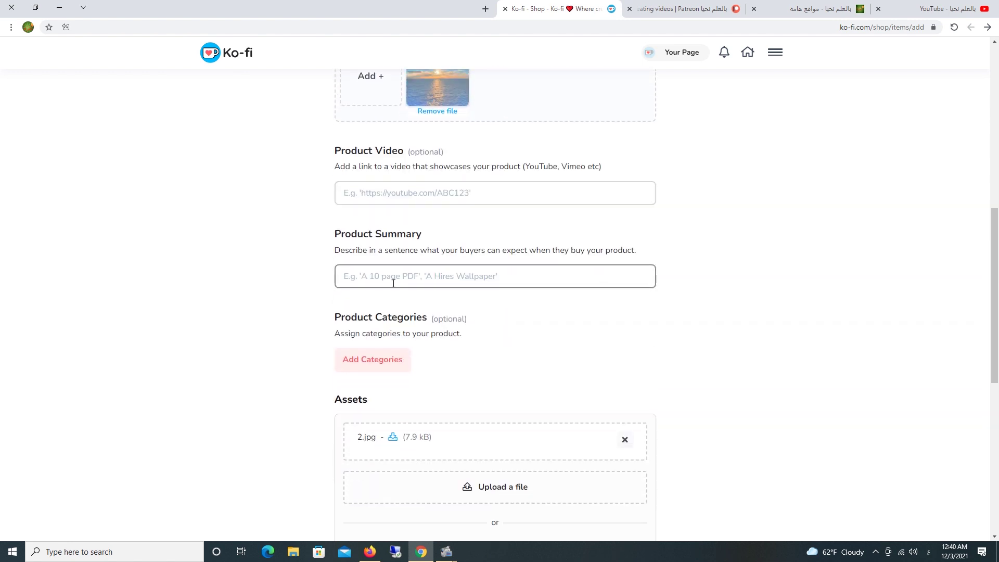
{"action": "left_click", "coordinate": [457, 274]}
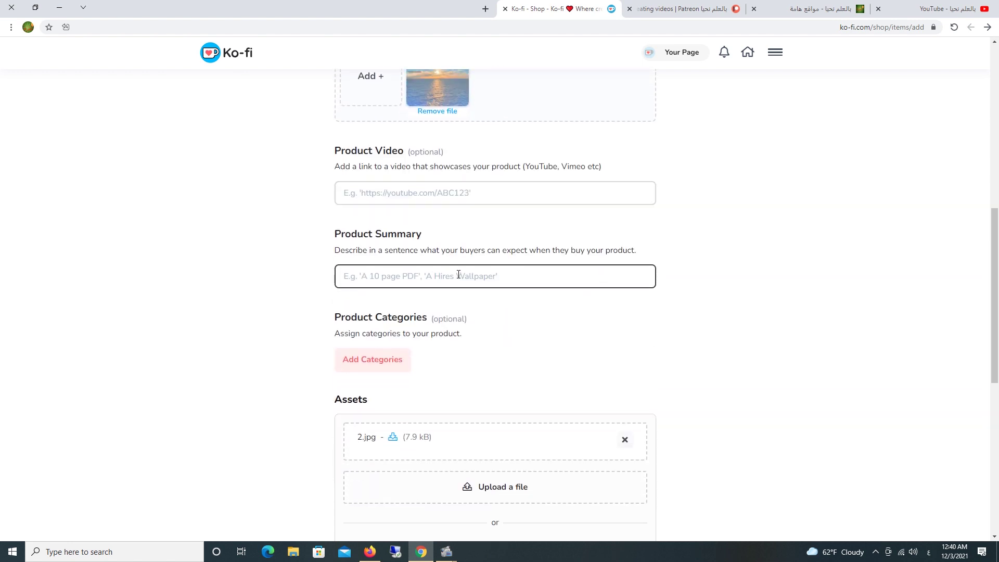
{"action": "type", "text": "جزر القمر"}
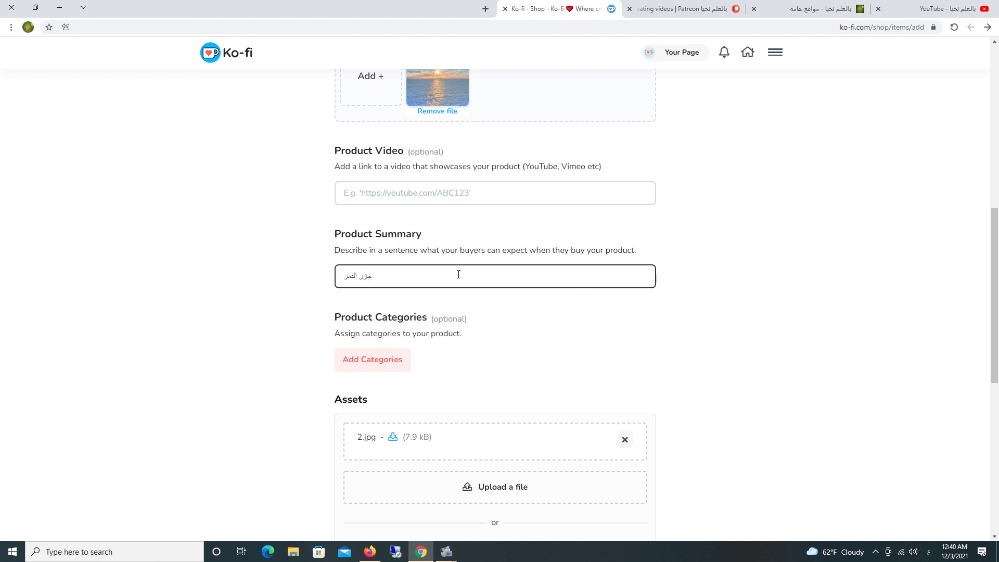
{"action": "scroll", "coordinate": [458, 274], "scroll_direction": "down", "scroll_amount": 8}
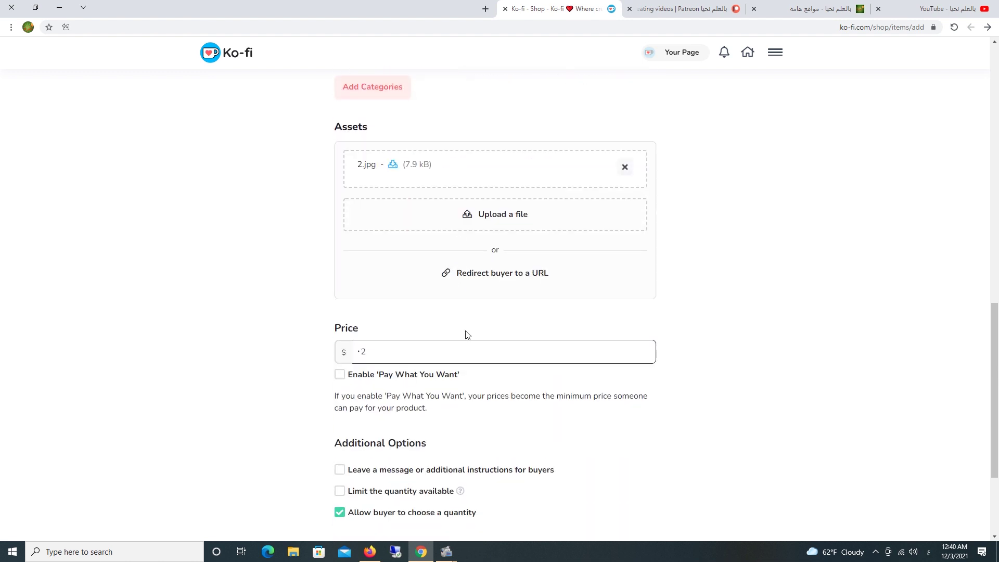
{"action": "left_click", "coordinate": [481, 447]}
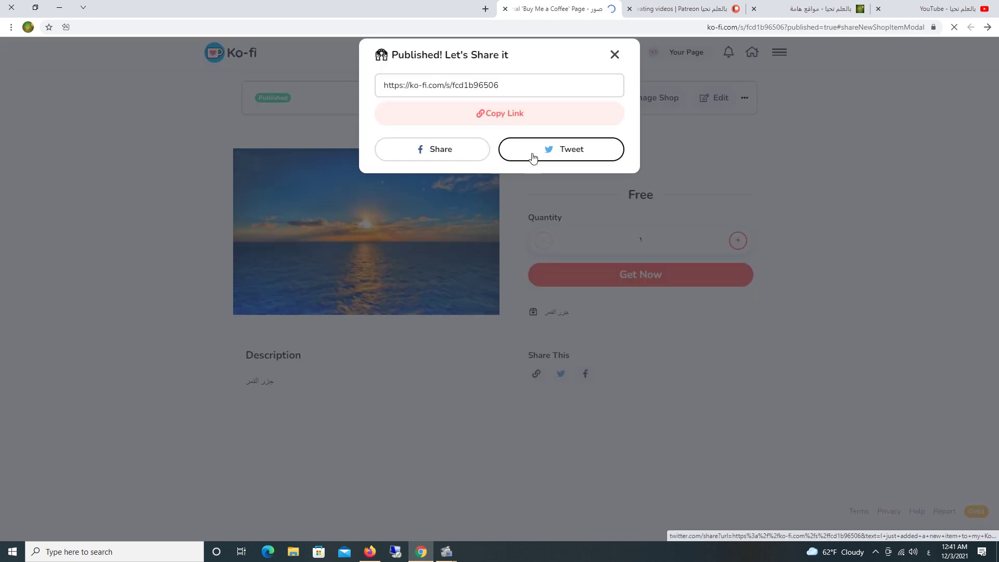
Step: Copy the published item's share link and switch to the Firefox window
{"action": "left_click", "coordinate": [498, 86]}
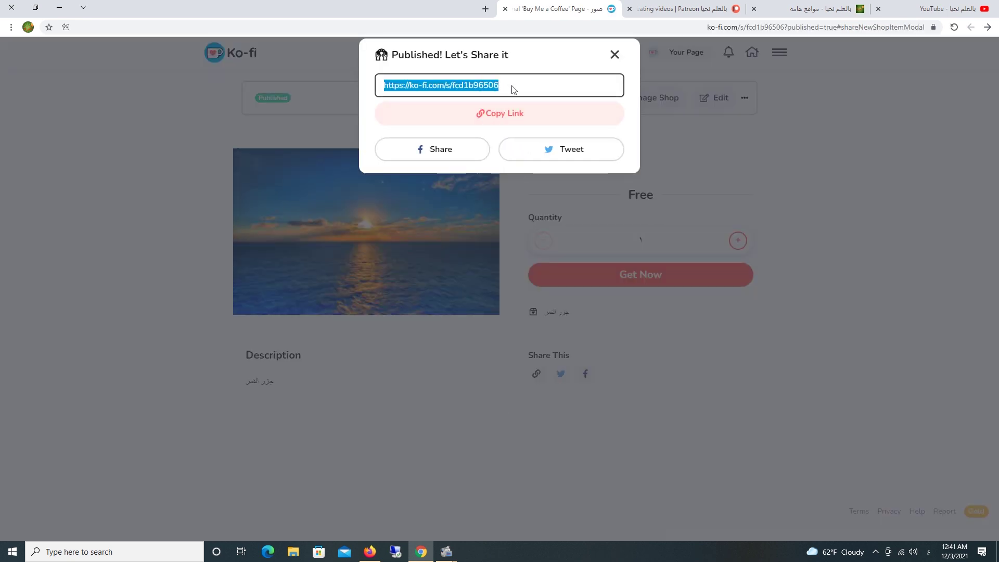
{"action": "right_click", "coordinate": [478, 92]}
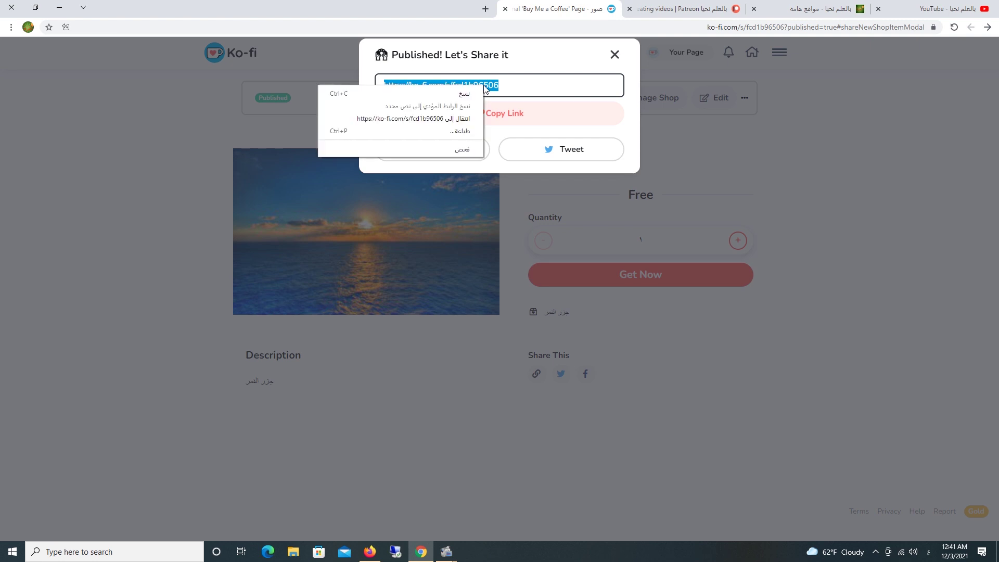
{"action": "left_click", "coordinate": [477, 94]}
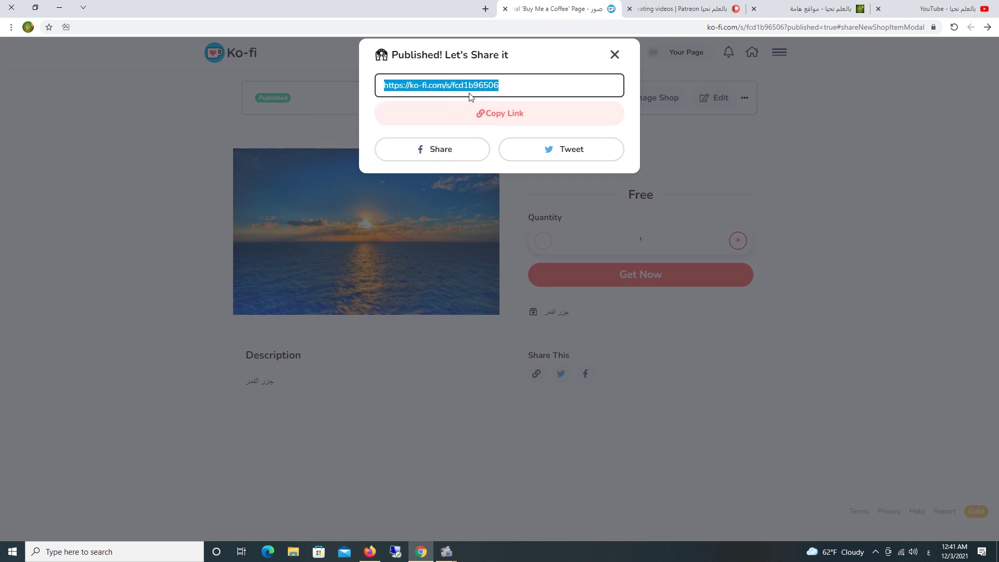
{"action": "left_click", "coordinate": [369, 551]}
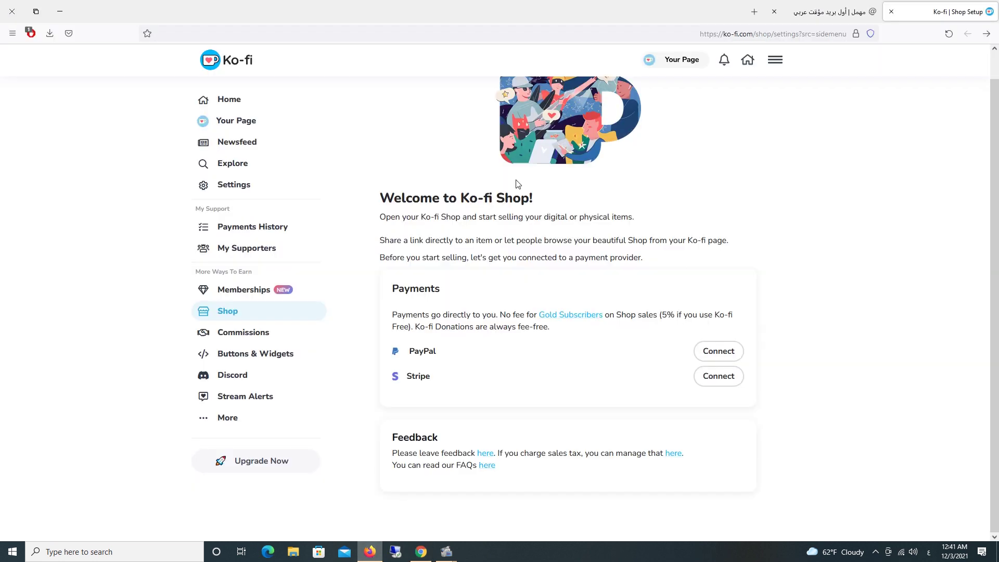
Step: Open the copied item link in a new tab and raise the quantity to 2
{"action": "left_click", "coordinate": [754, 12]}
{"action": "left_click", "coordinate": [705, 35]}
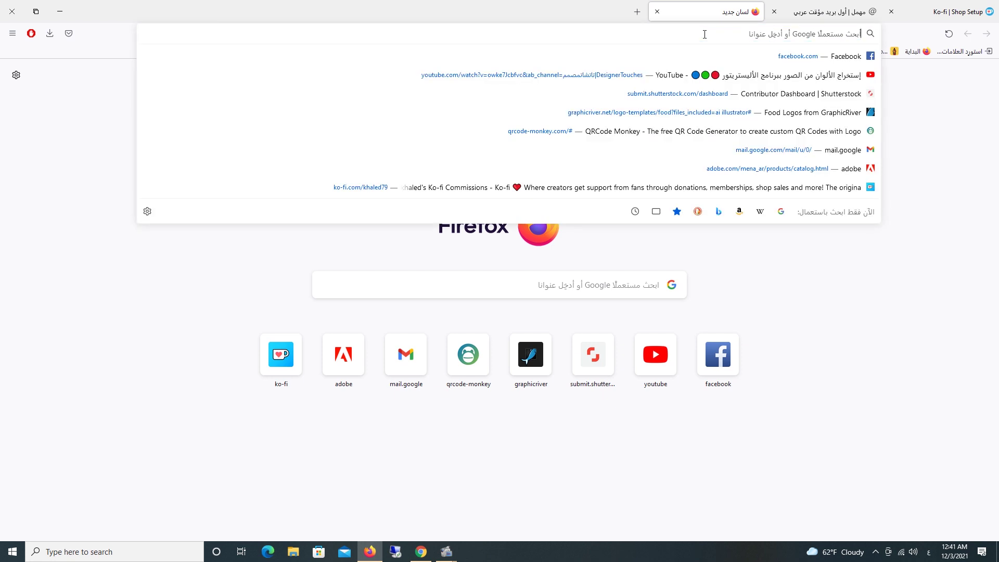
{"action": "key", "text": "ctrl+v"}
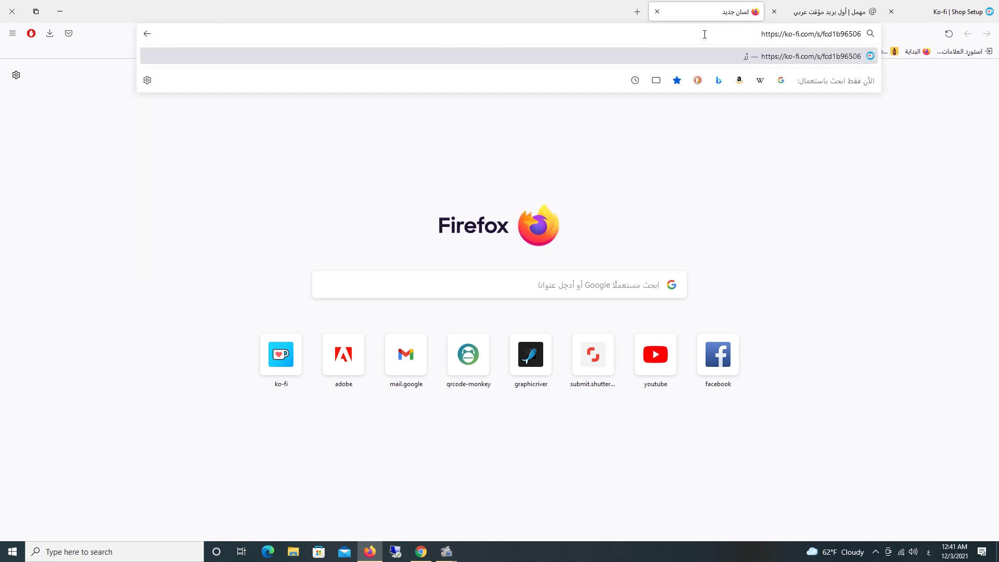
{"action": "key", "text": "Return"}
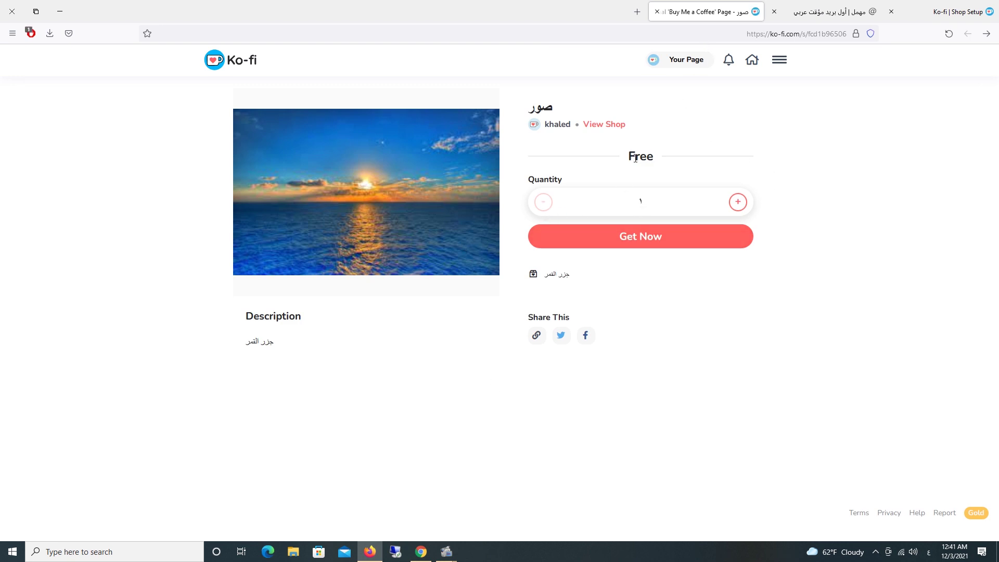
{"action": "left_click", "coordinate": [739, 203]}
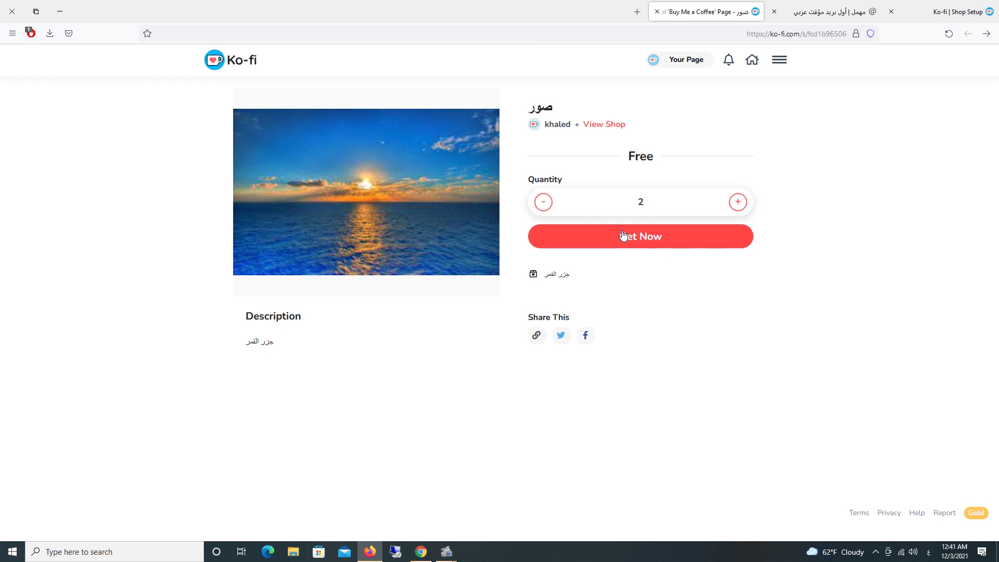
Step: Open the creator's profile, view its Gallery, Posts and About sections, and select the About text
{"action": "left_click", "coordinate": [557, 125]}
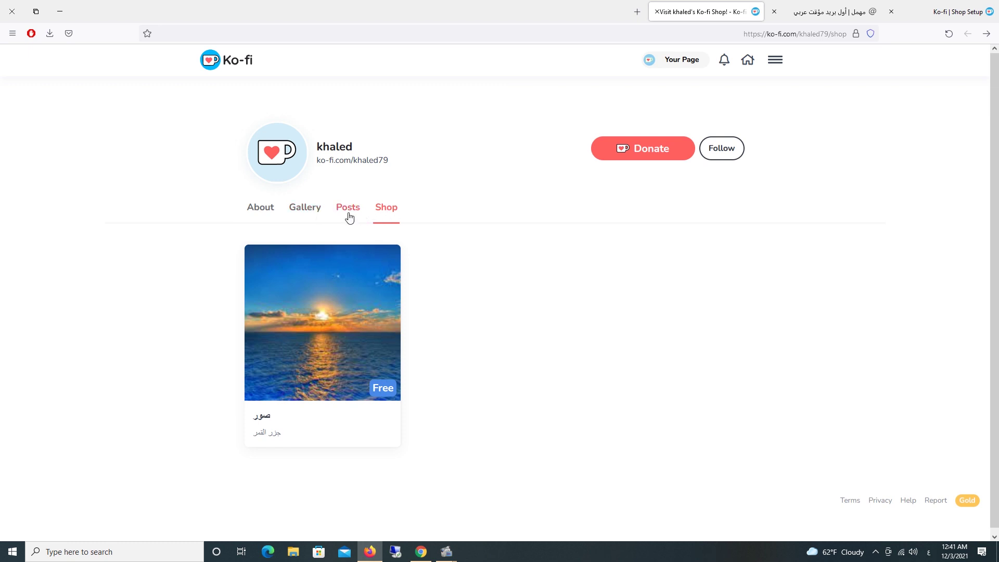
{"action": "left_click", "coordinate": [312, 210]}
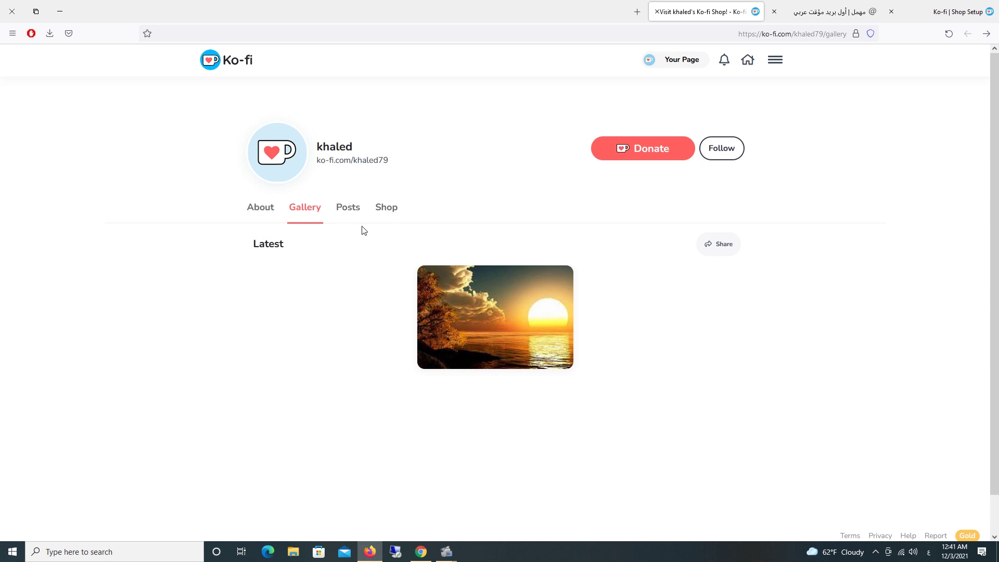
{"action": "left_click", "coordinate": [352, 211]}
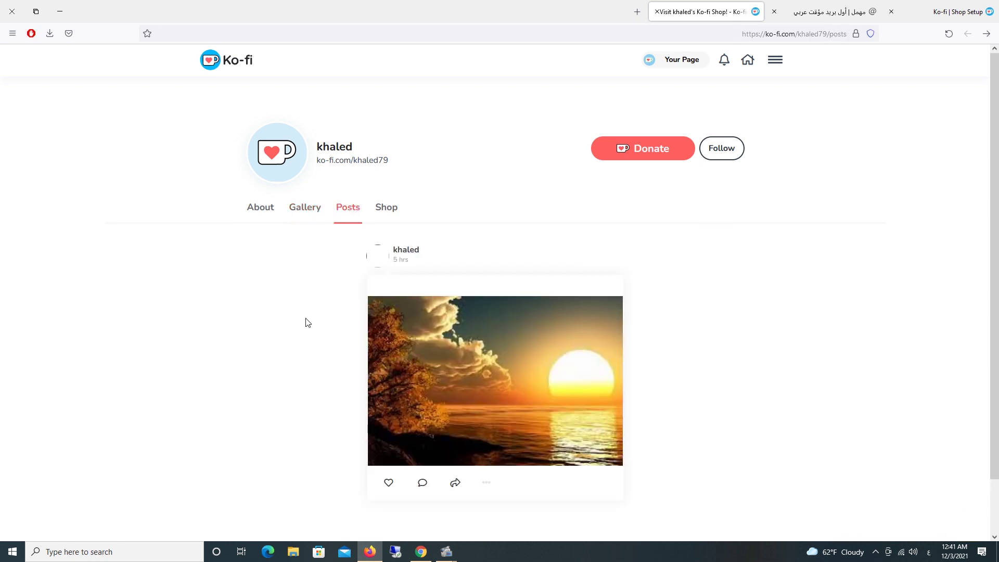
{"action": "left_click", "coordinate": [261, 208]}
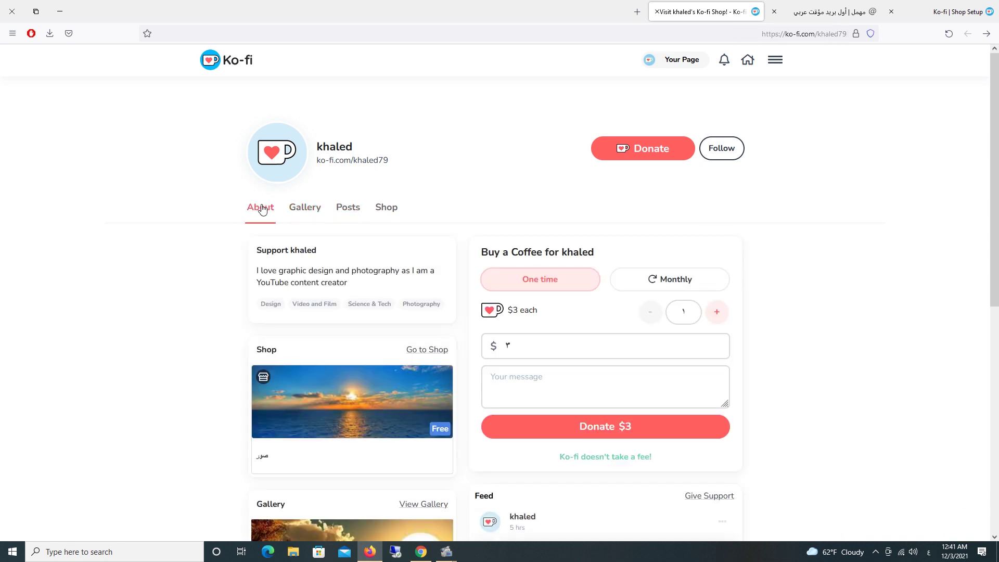
{"action": "left_click_drag", "start_coordinate": [257, 271], "coordinate": [441, 284]}
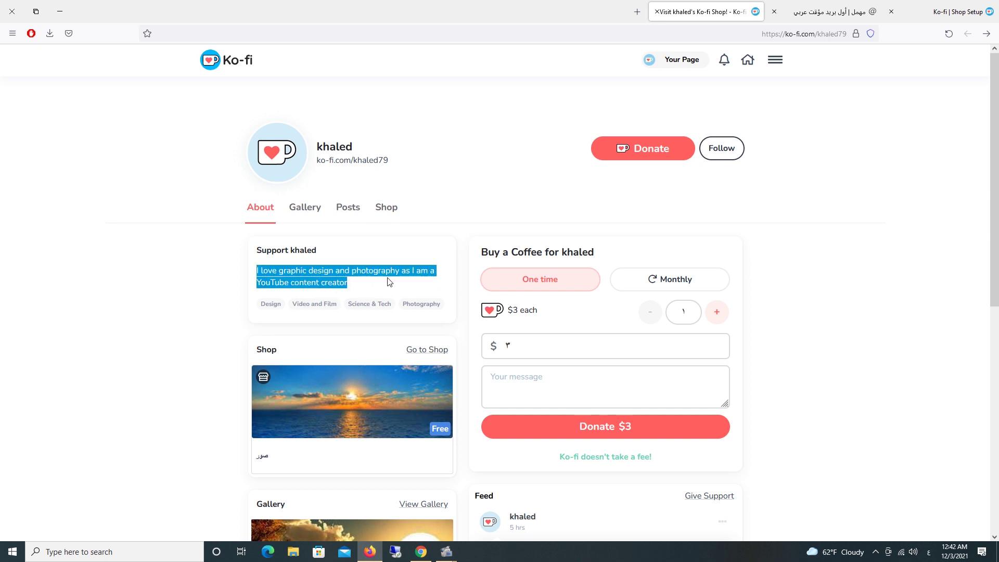
Step: Look over the donation amount and message fields, then return to the other browser
{"action": "scroll", "coordinate": [416, 270], "scroll_direction": "down", "scroll_amount": 1}
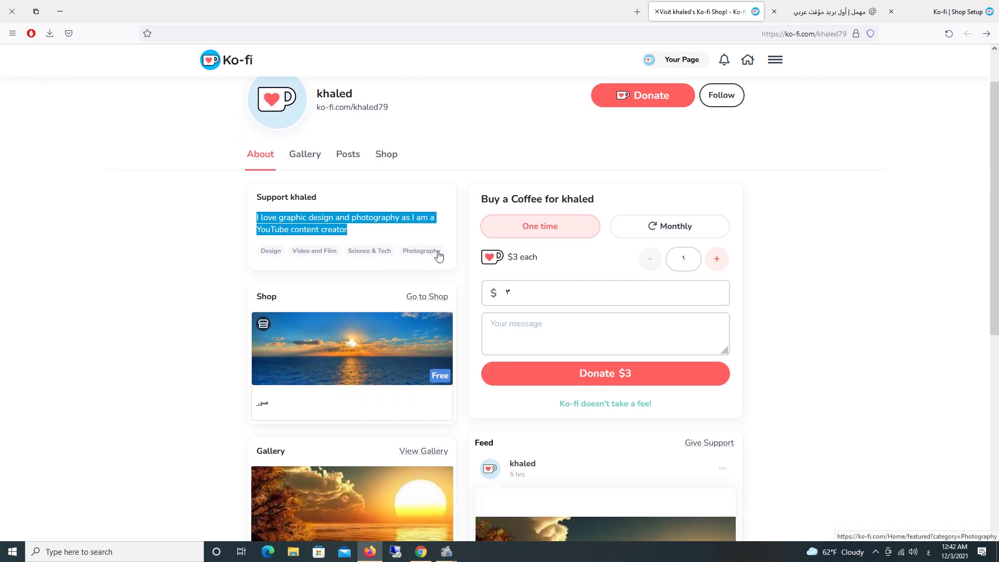
{"action": "left_click", "coordinate": [508, 295]}
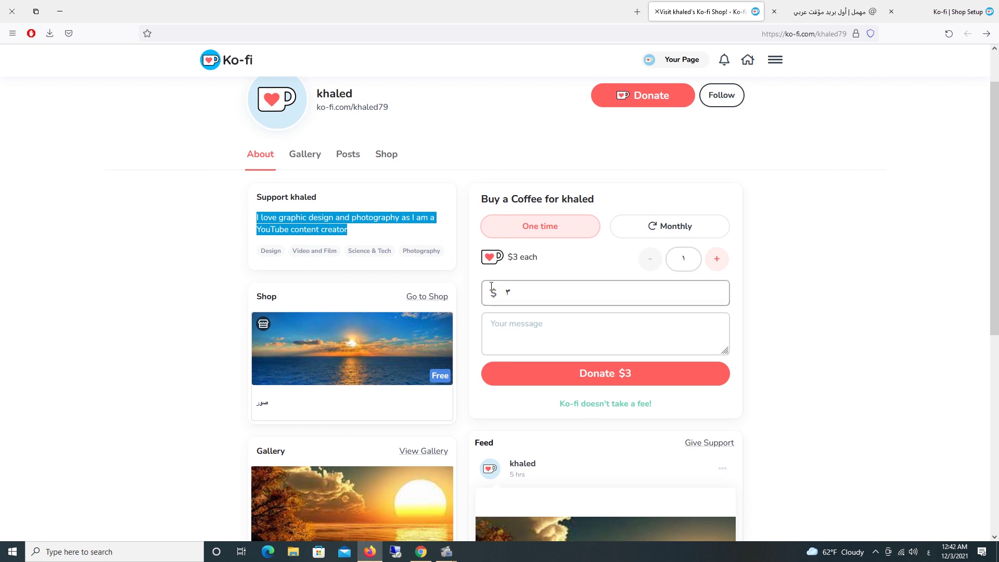
{"action": "scroll", "coordinate": [536, 284], "scroll_direction": "down", "scroll_amount": 2}
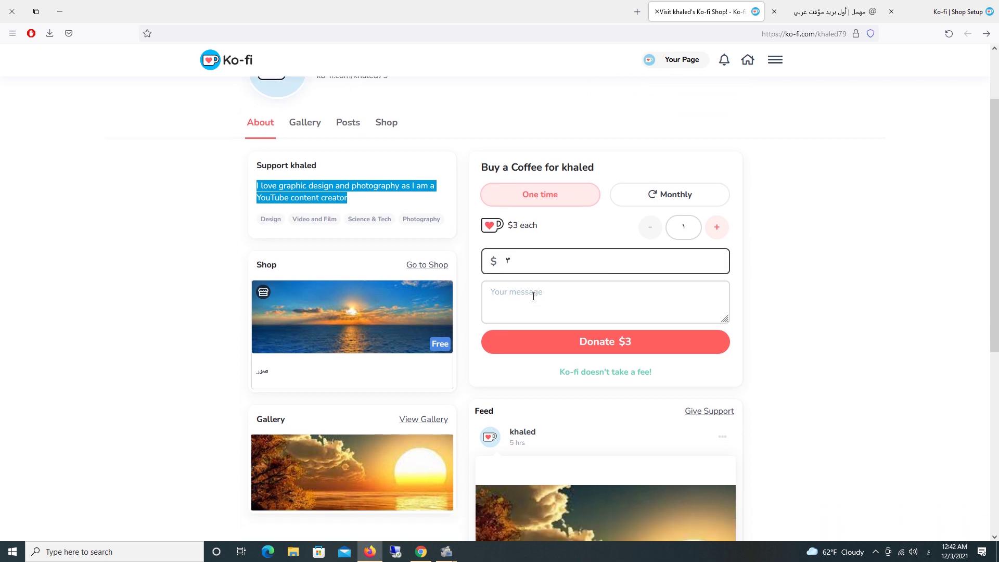
{"action": "scroll", "coordinate": [550, 262], "scroll_direction": "up", "scroll_amount": 2}
{"action": "left_click", "coordinate": [556, 333]}
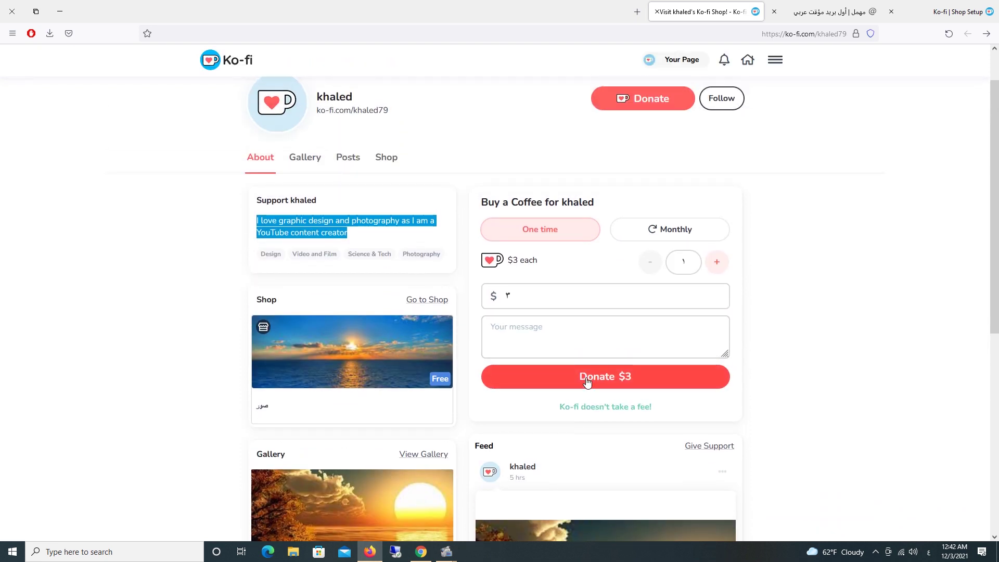
{"action": "scroll", "coordinate": [589, 381], "scroll_direction": "up", "scroll_amount": 1}
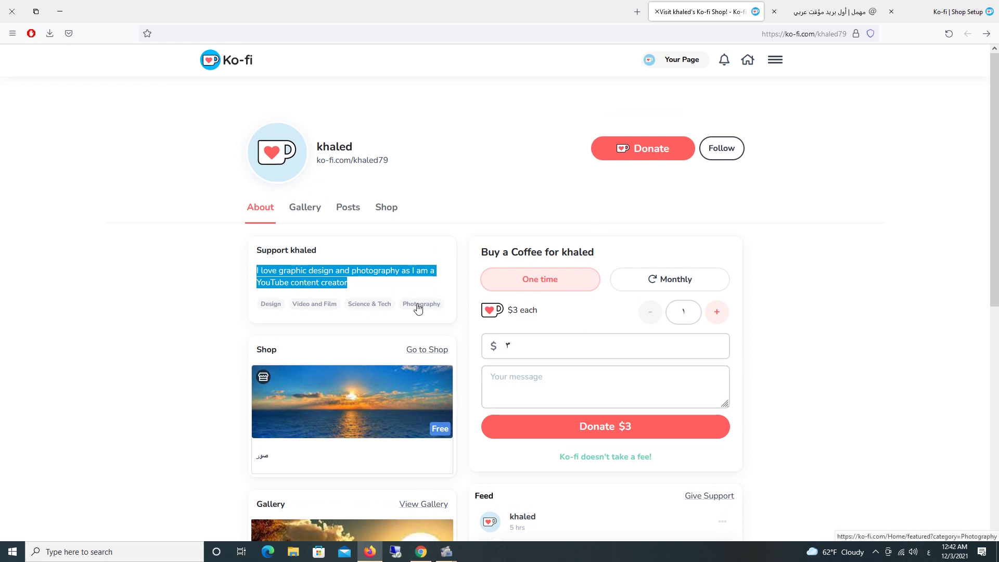
{"action": "left_click", "coordinate": [421, 551]}
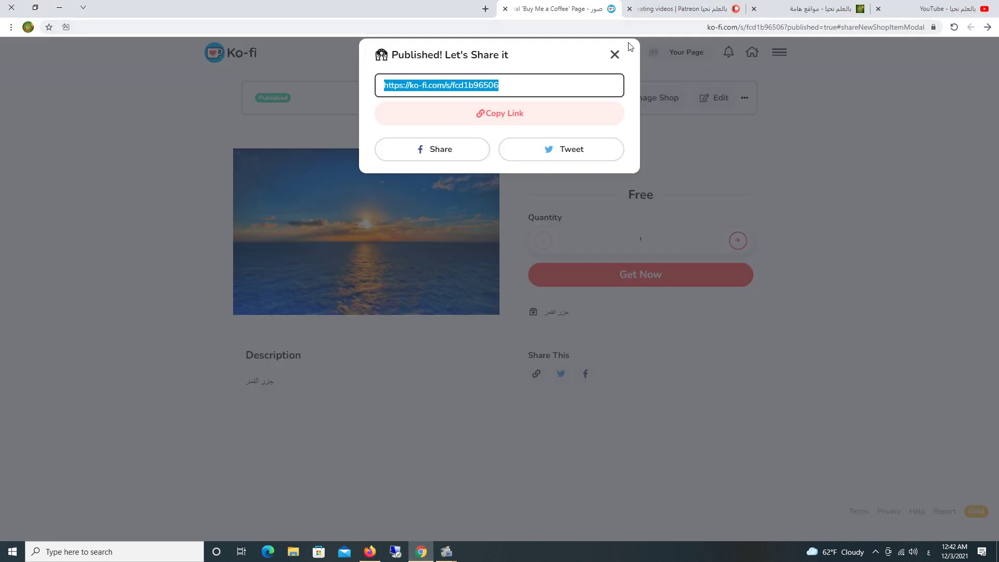
Step: Dismiss the Published notice and choose Commissions from the navigation menu
{"action": "left_click", "coordinate": [614, 54]}
{"action": "left_click", "coordinate": [780, 53]}
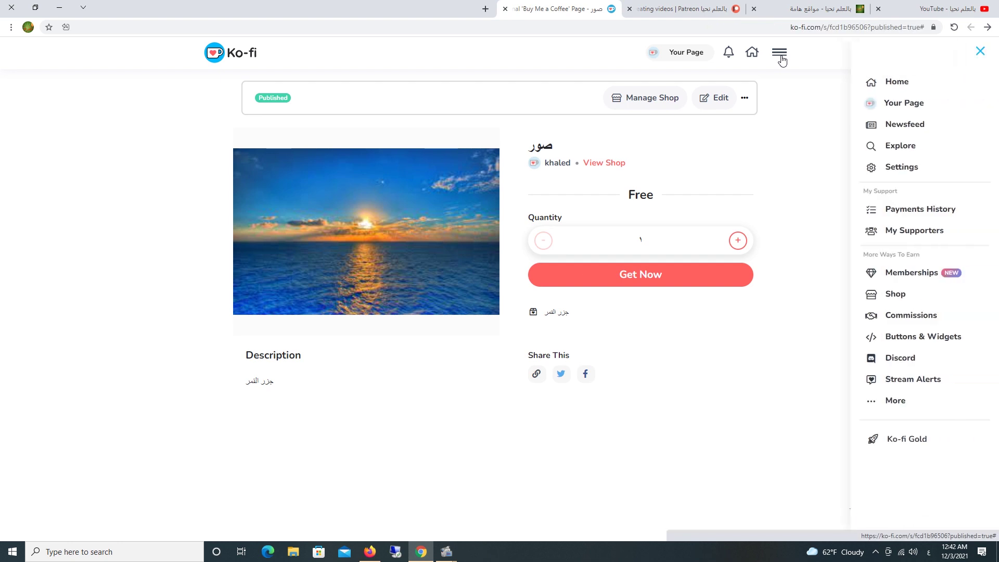
{"action": "left_click", "coordinate": [908, 315]}
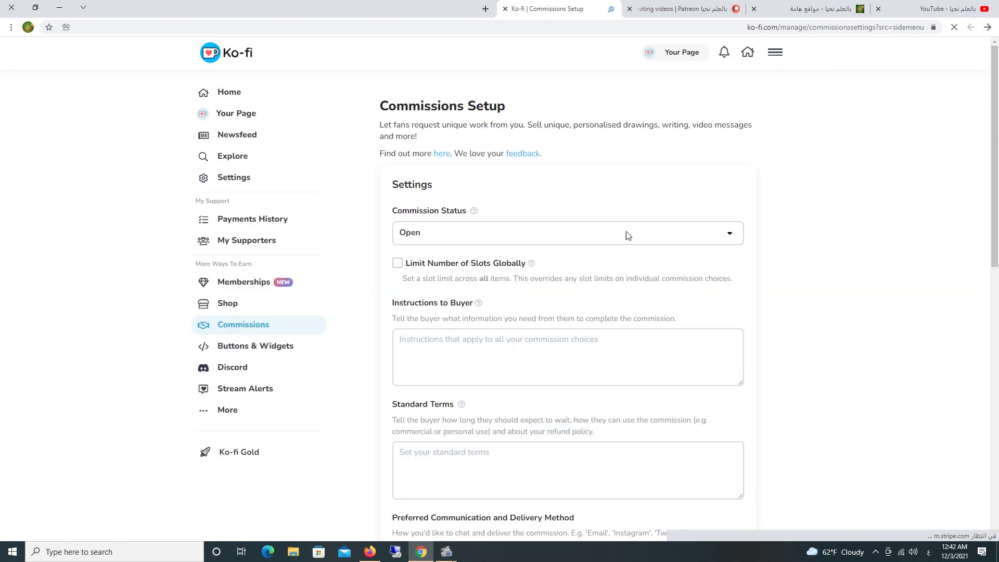
Step: Open Commissions Setup from the Shop Setup page and review its Open status and terms
{"action": "left_click", "coordinate": [370, 552]}
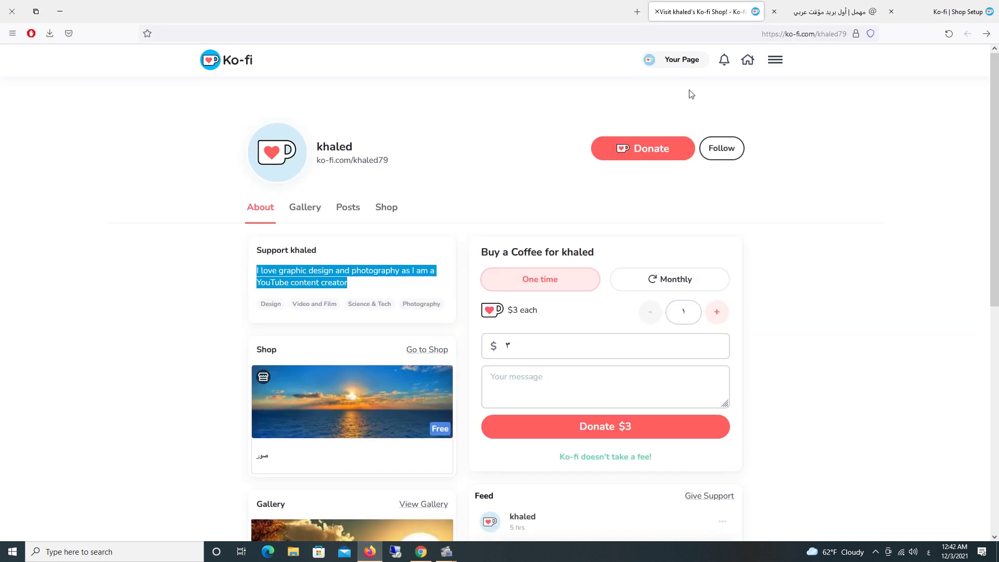
{"action": "left_click", "coordinate": [943, 12]}
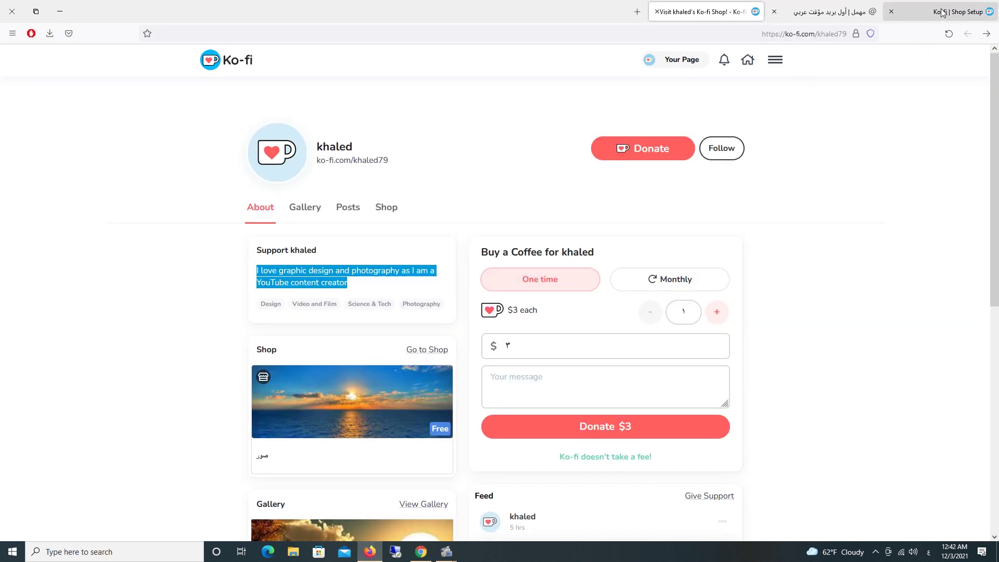
{"action": "left_click", "coordinate": [254, 333]}
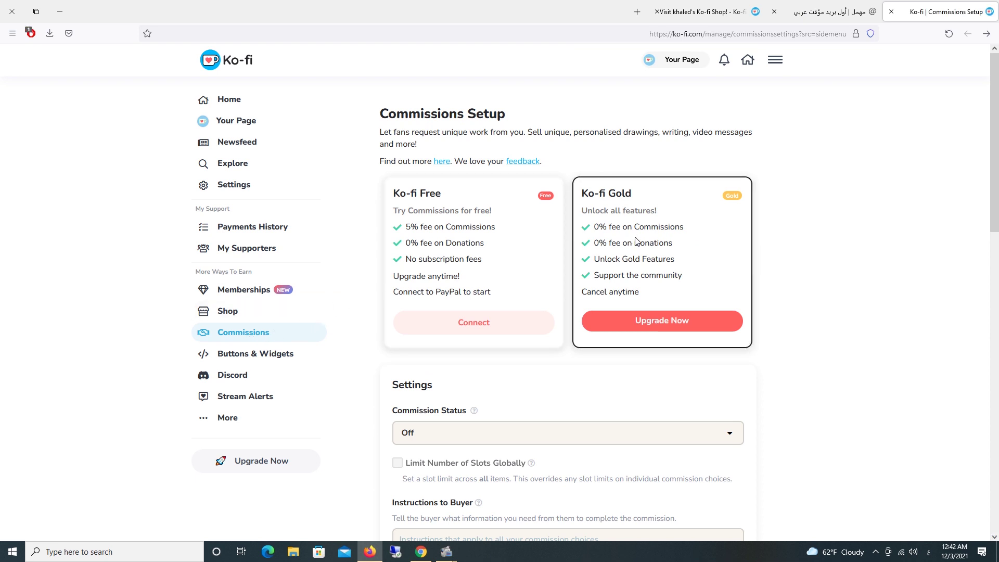
{"action": "scroll", "coordinate": [456, 210], "scroll_direction": "down", "scroll_amount": 5}
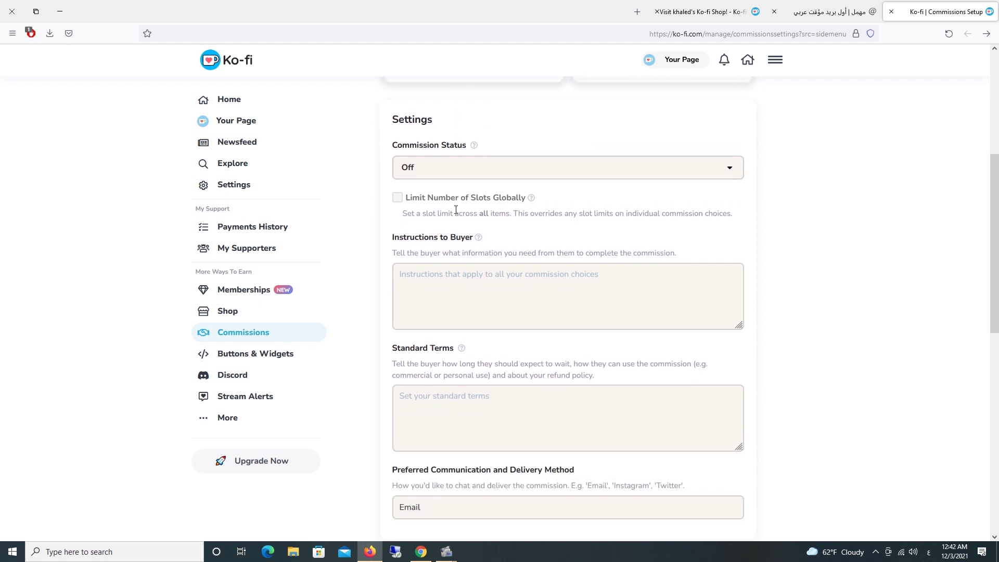
{"action": "scroll", "coordinate": [453, 172], "scroll_direction": "down", "scroll_amount": 5}
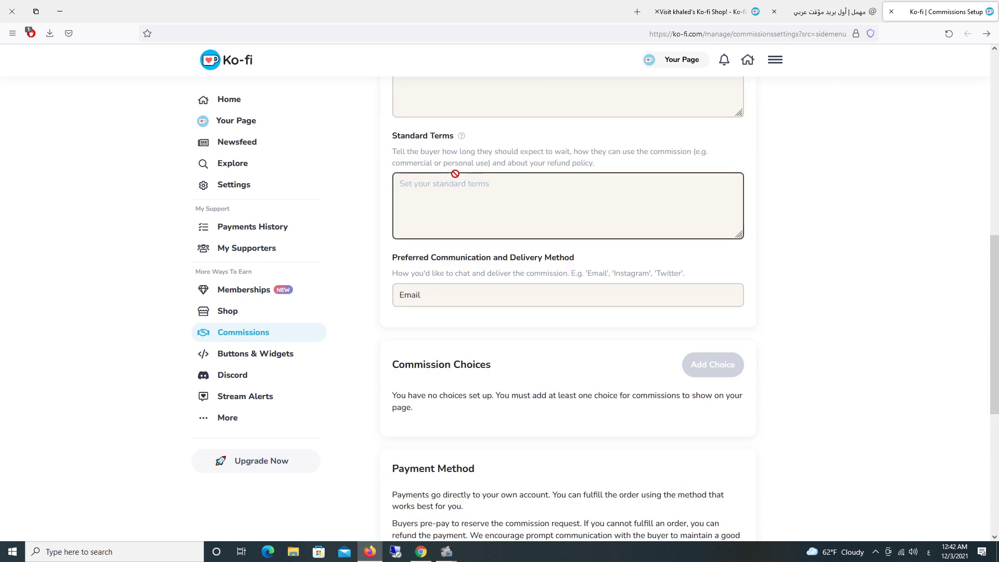
{"action": "scroll", "coordinate": [456, 176], "scroll_direction": "down", "scroll_amount": 4}
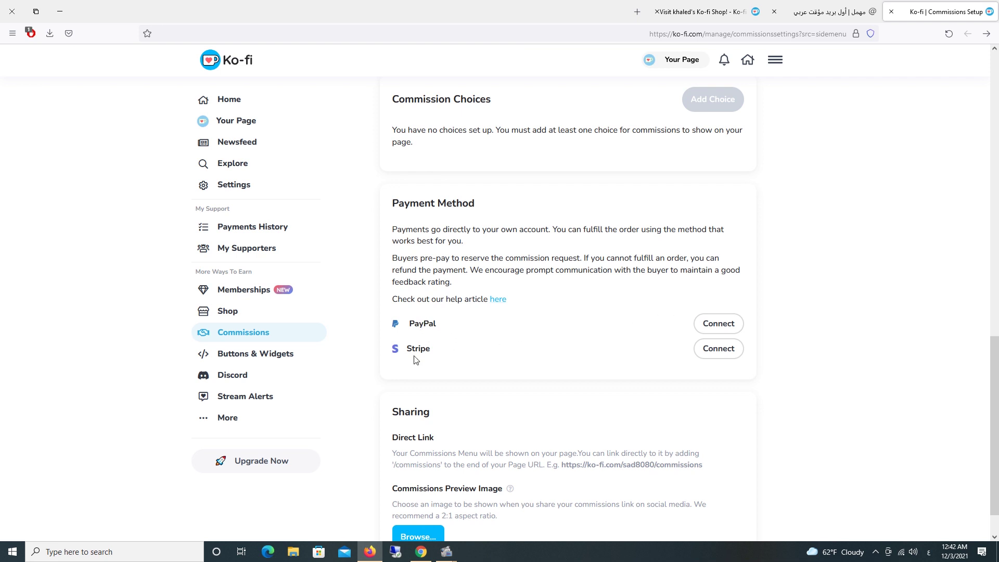
{"action": "left_click", "coordinate": [421, 553]}
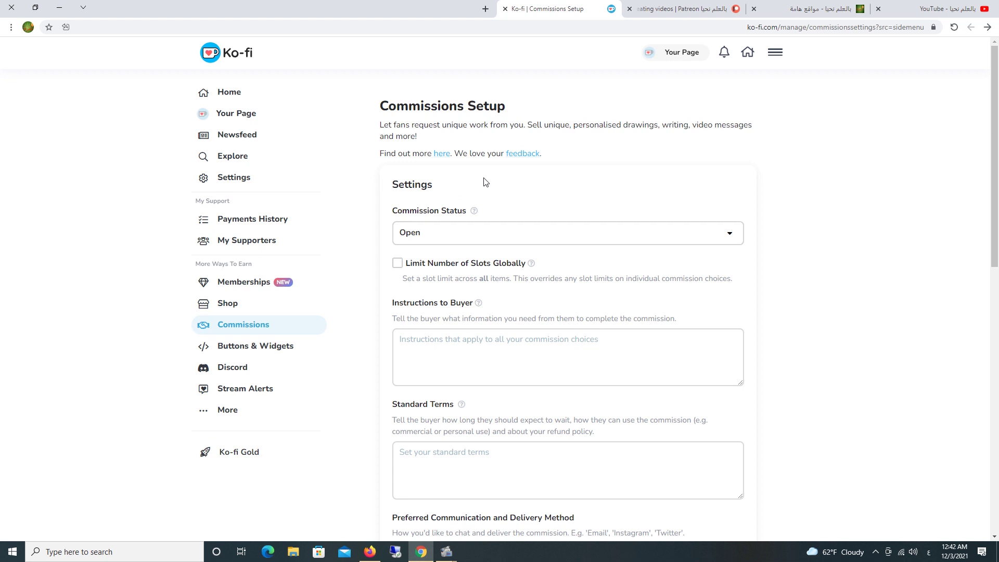
{"action": "left_click", "coordinate": [242, 310]}
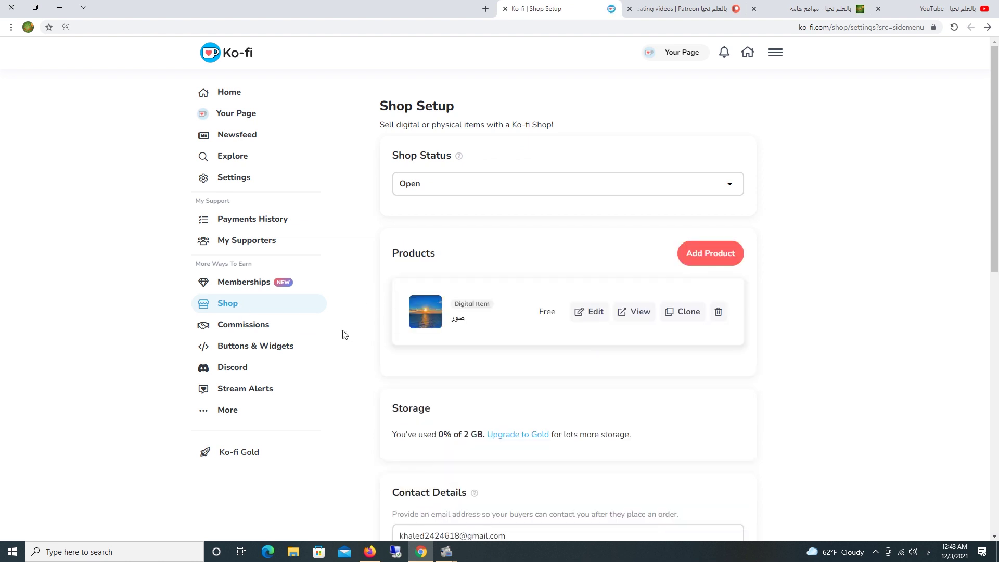
{"action": "left_click", "coordinate": [279, 327]}
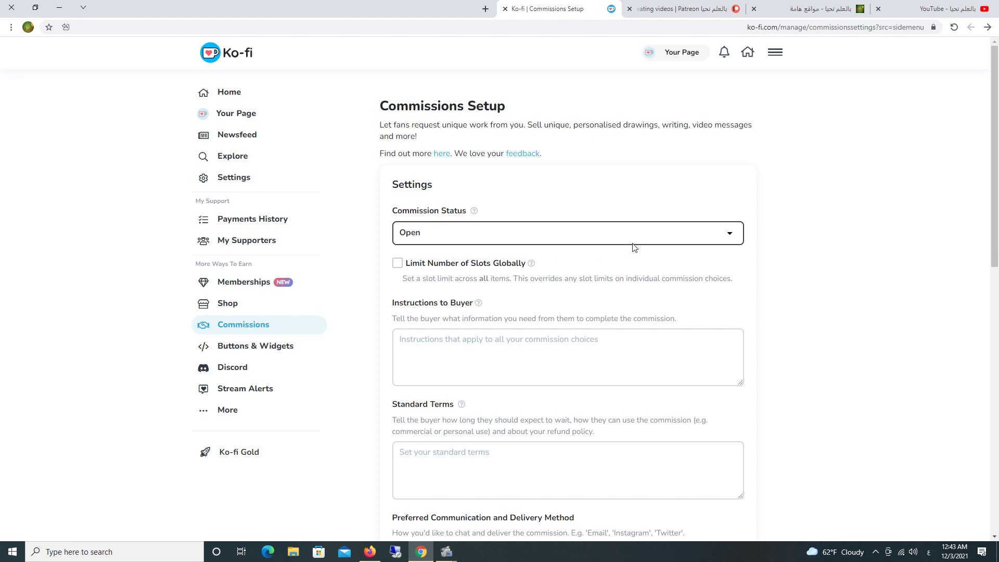
Step: Keep commission status set to Open and turn on a global commission slot limit
{"action": "left_click", "coordinate": [730, 235]}
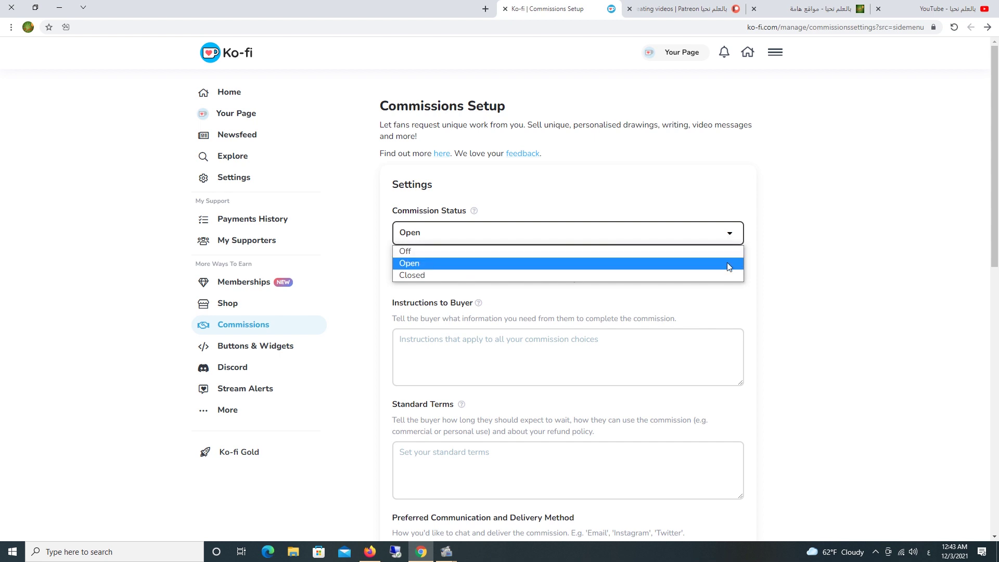
{"action": "left_click", "coordinate": [699, 263]}
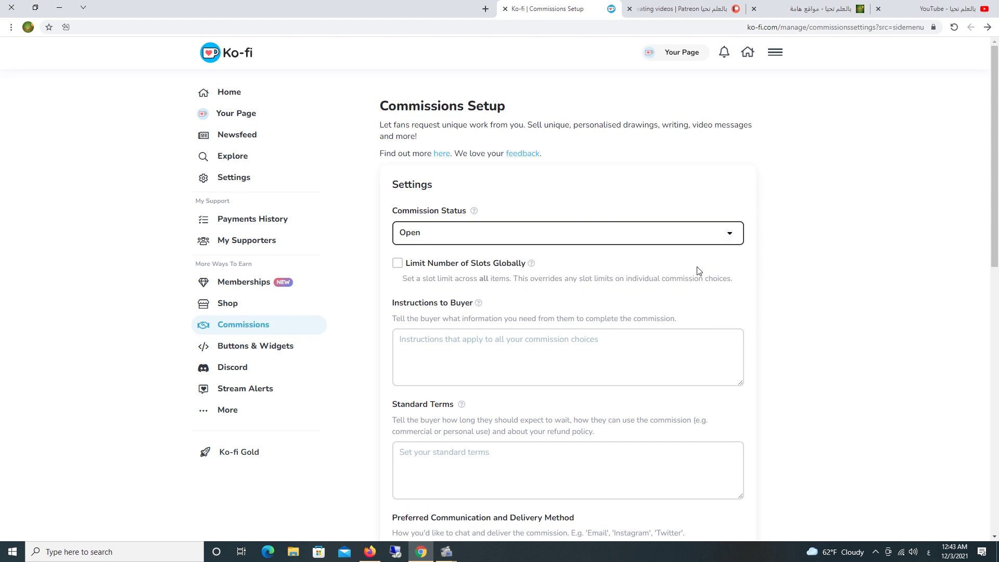
{"action": "scroll", "coordinate": [669, 270], "scroll_direction": "down", "scroll_amount": 2}
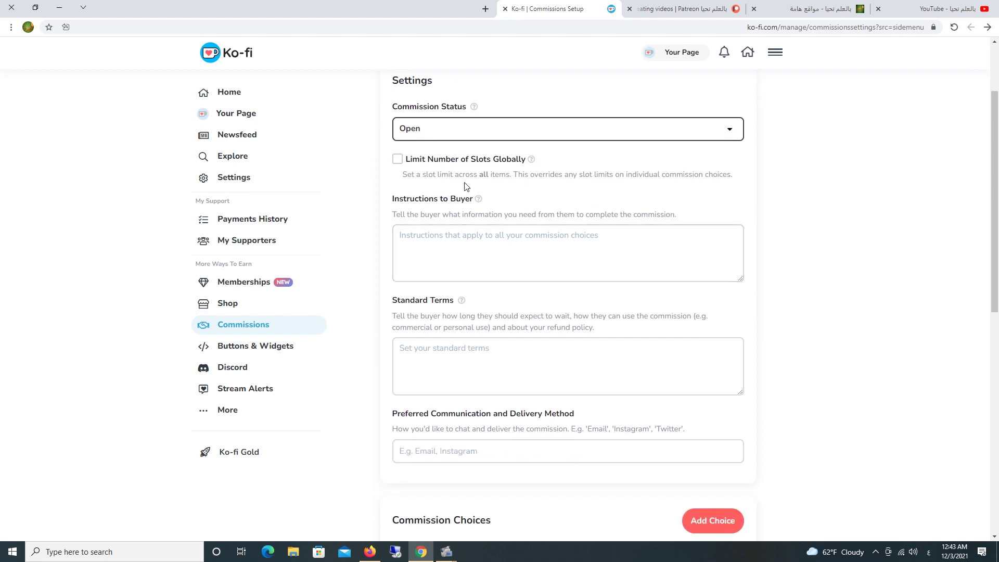
{"action": "left_click", "coordinate": [396, 159]}
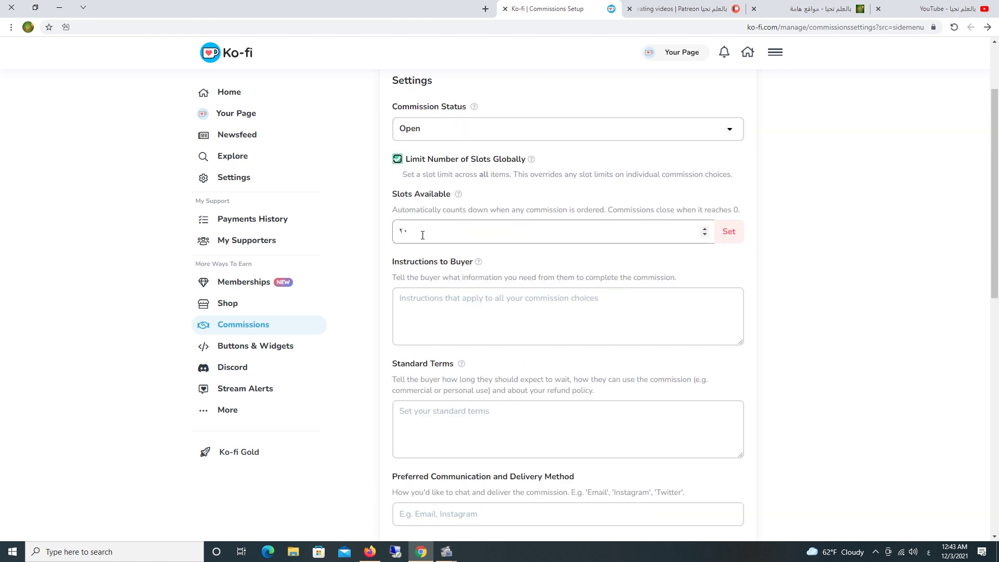
{"action": "scroll", "coordinate": [435, 210], "scroll_direction": "down", "scroll_amount": 1}
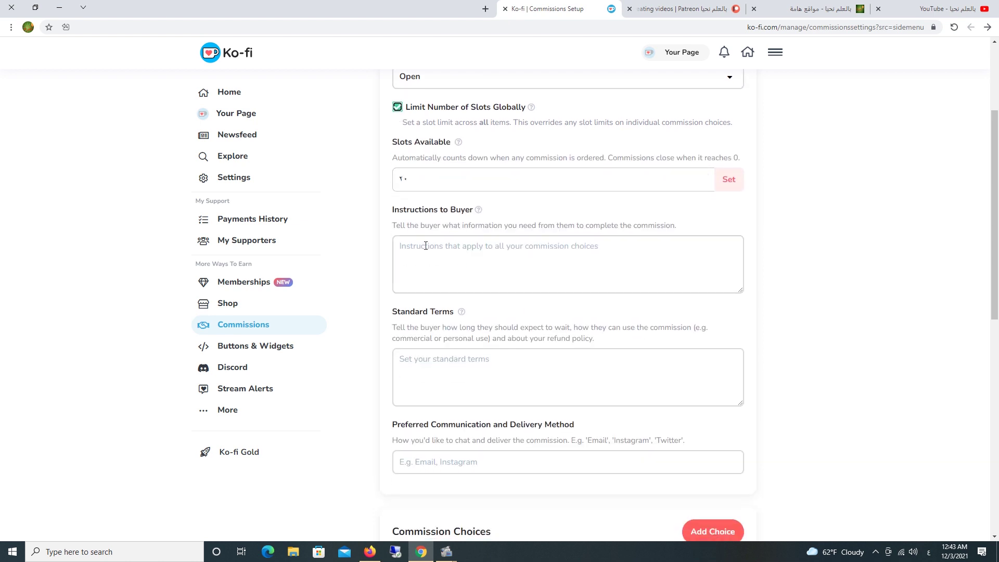
Step: Write the buyer instructions and the commission's standard terms in Arabic
{"action": "left_click", "coordinate": [458, 245]}
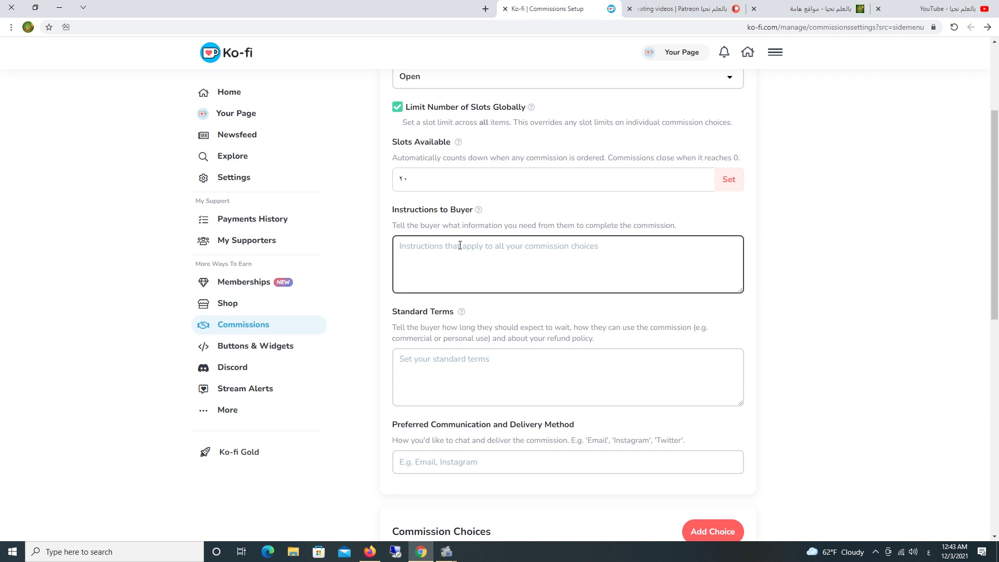
{"action": "type", "text": "سسسسس"}
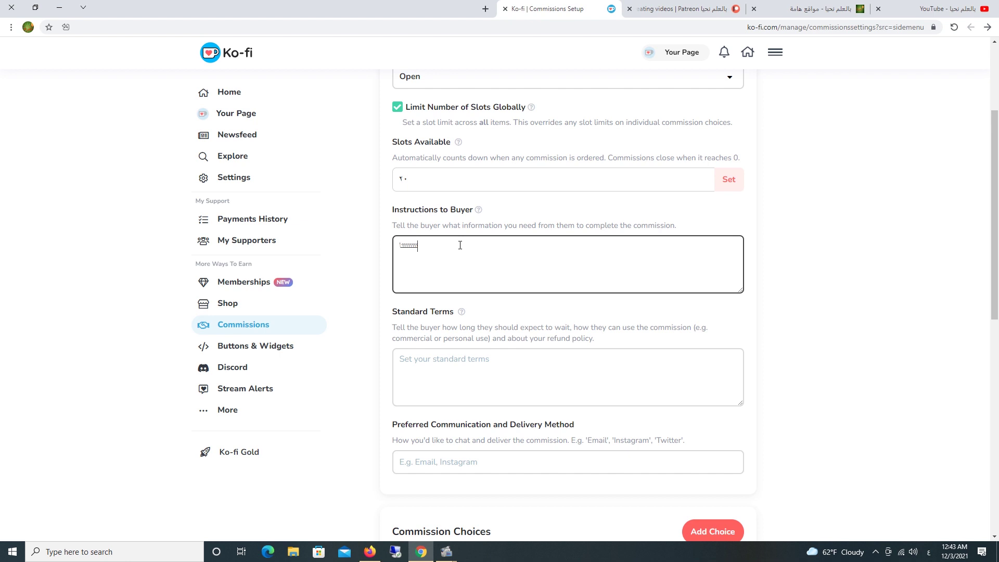
{"action": "type", "text": "سسسي سسسسسسسسسسسسسسسسسسسس"}
{"action": "scroll", "coordinate": [460, 245], "scroll_direction": "down", "scroll_amount": 2}
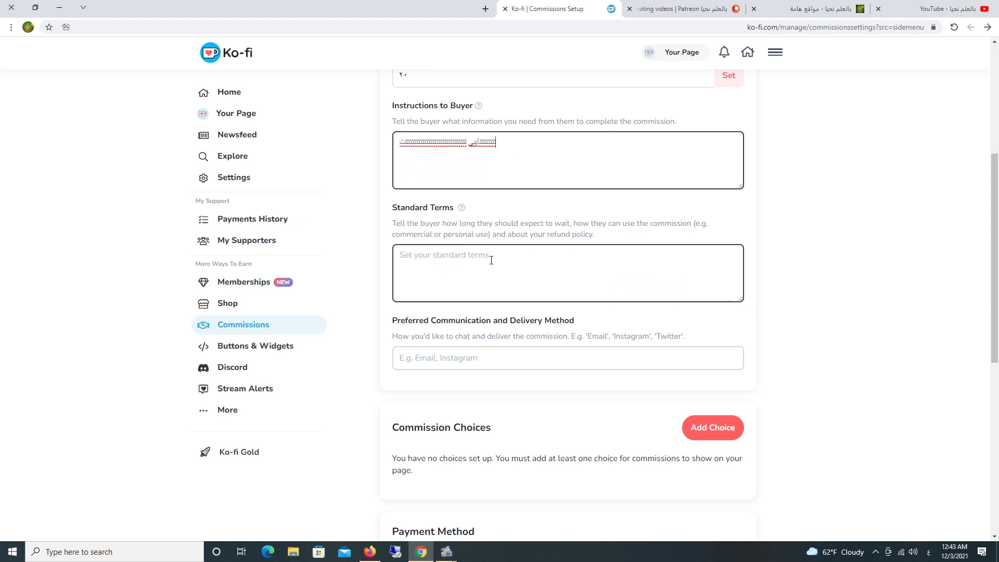
{"action": "left_click", "coordinate": [469, 250]}
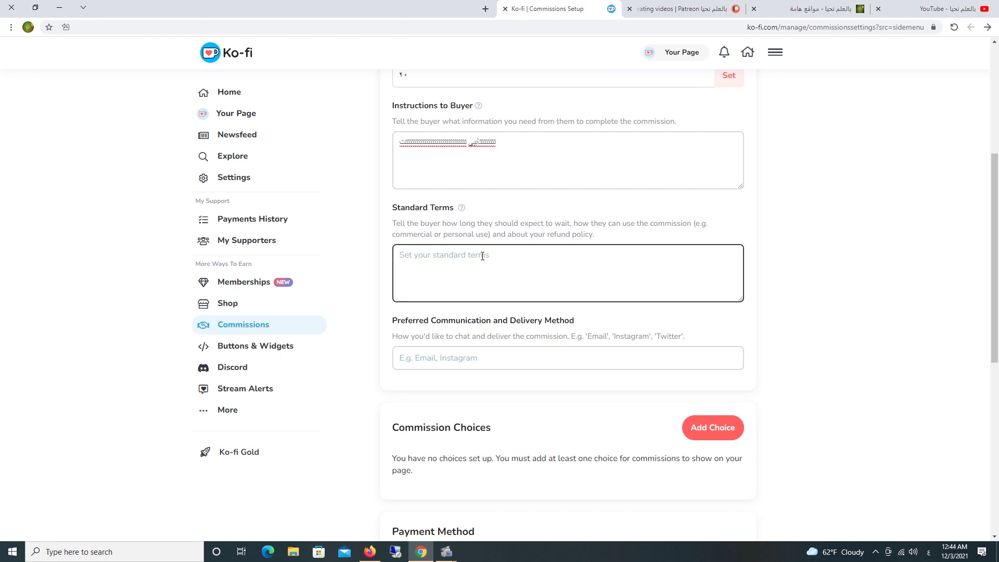
{"action": "type", "text": "الرلات ت"}
{"action": "key", "text": "BackSpace"}
{"action": "type", "text": "كككككككككت"}
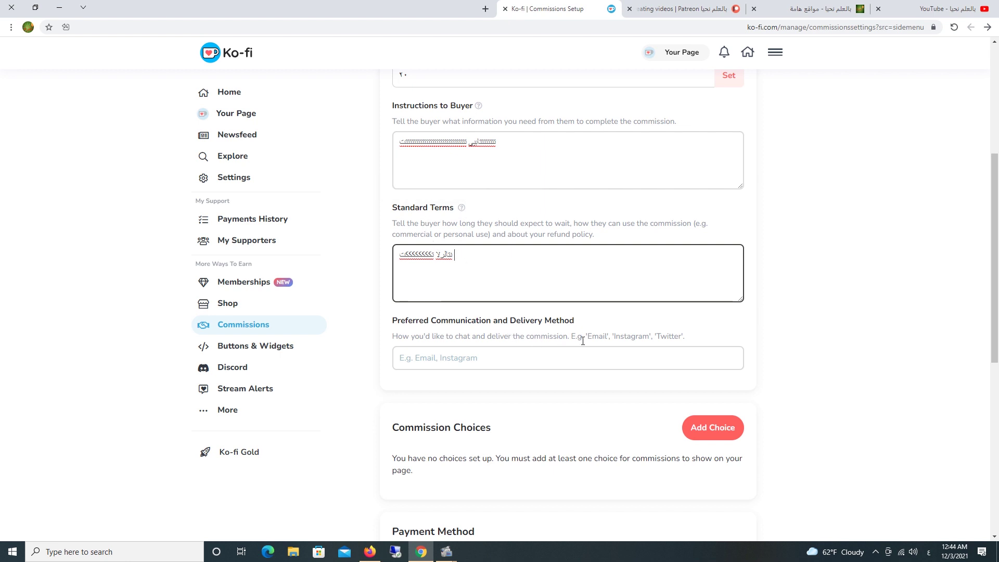
Step: Enter ماسنجر as the preferred communication and delivery method
{"action": "left_click", "coordinate": [492, 356]}
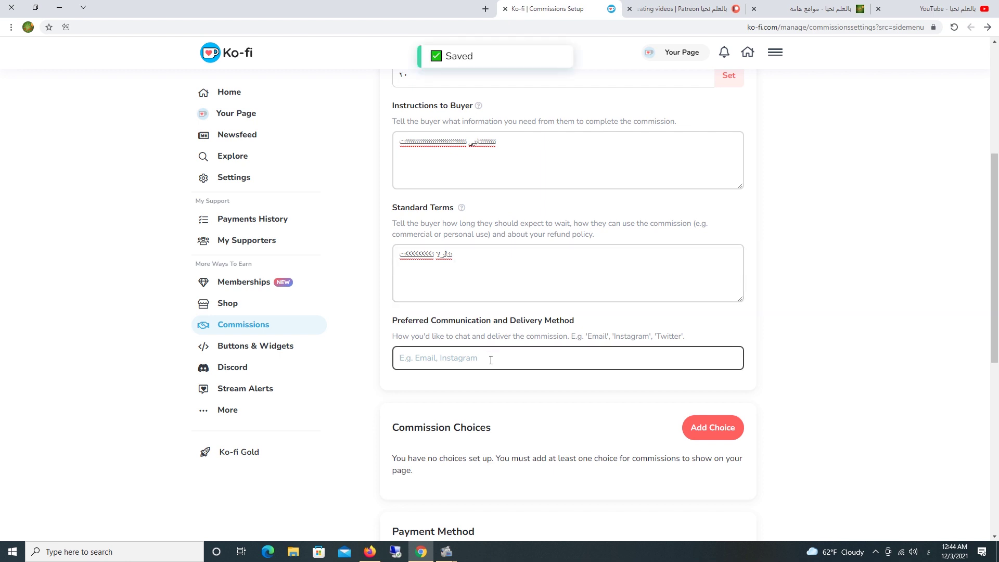
{"action": "type", "text": "ماسن"}
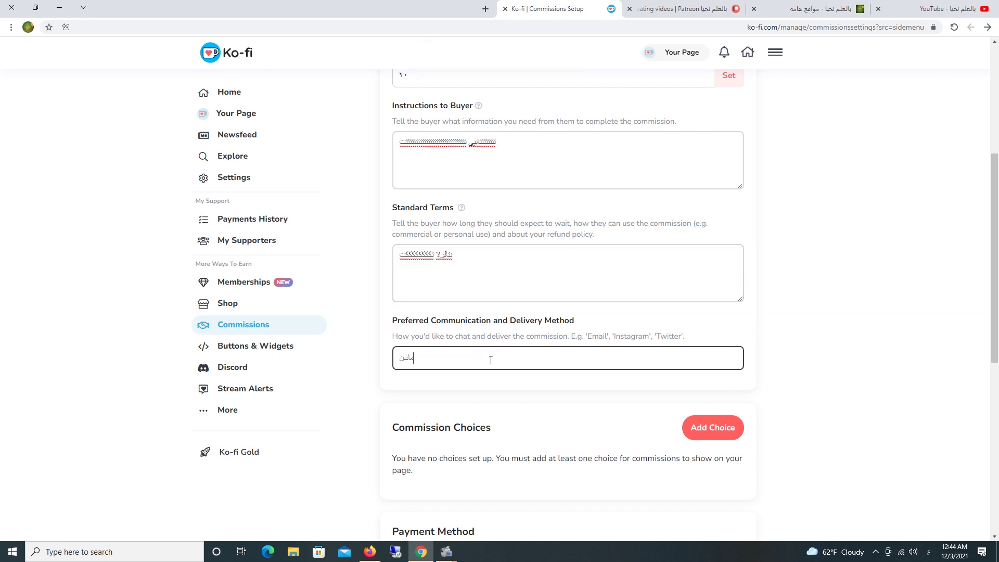
{"action": "type", "text": "جر"}
{"action": "scroll", "coordinate": [491, 344], "scroll_direction": "down", "scroll_amount": 2}
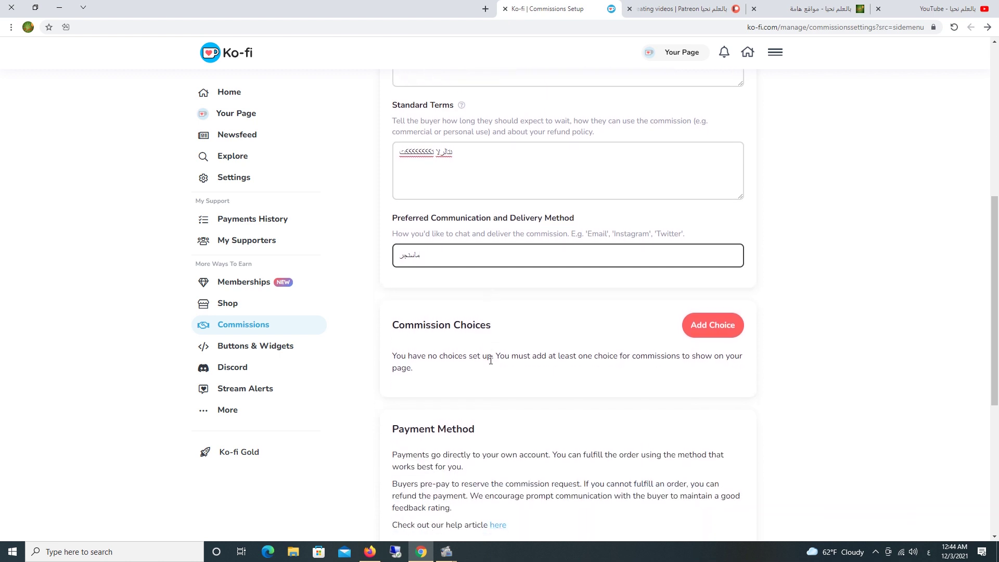
{"action": "scroll", "coordinate": [494, 321], "scroll_direction": "down", "scroll_amount": 1}
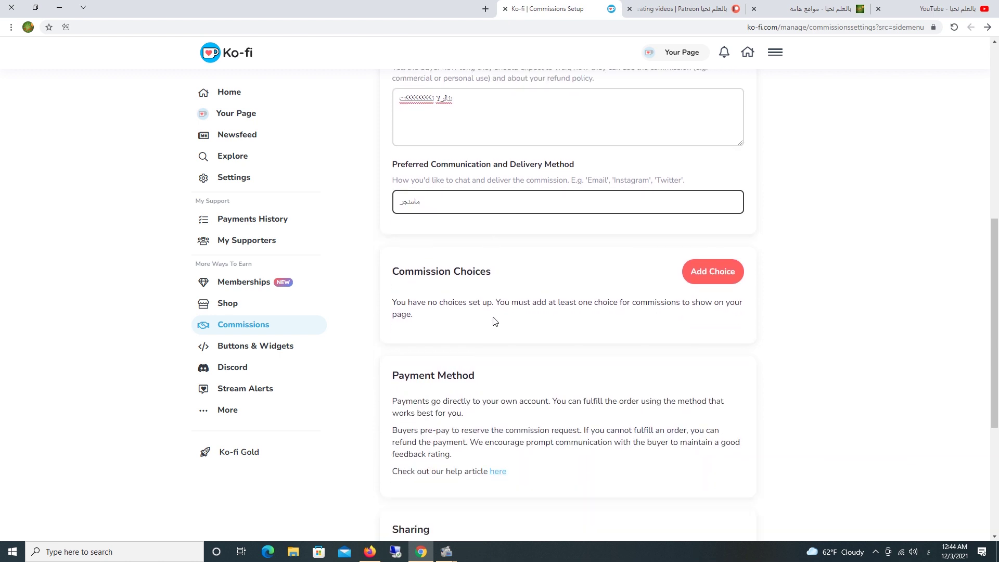
Step: Add a new commission choice named تصميم لوجو with an Arabic description
{"action": "left_click", "coordinate": [495, 276]}
{"action": "left_click", "coordinate": [719, 279]}
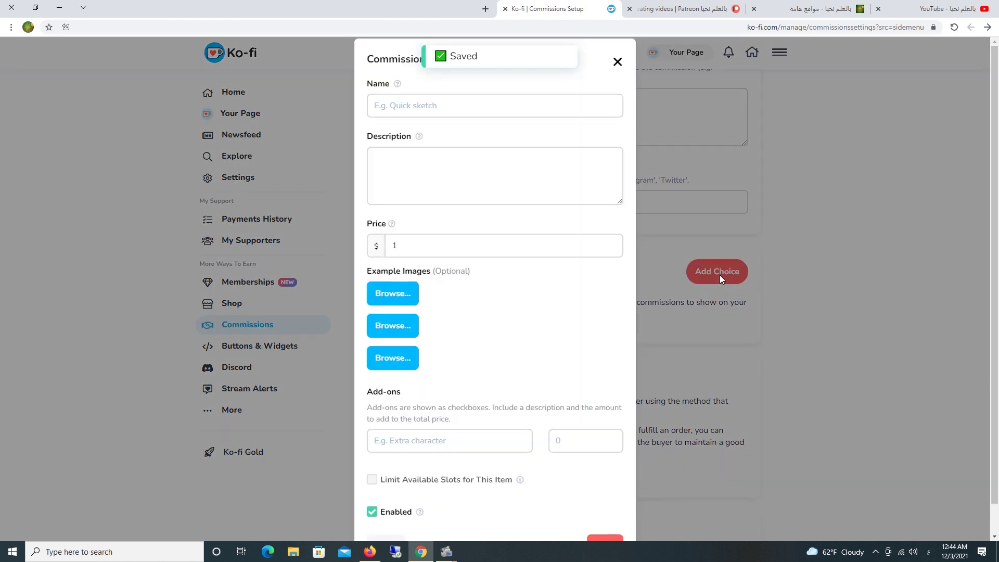
{"action": "left_click", "coordinate": [453, 105]}
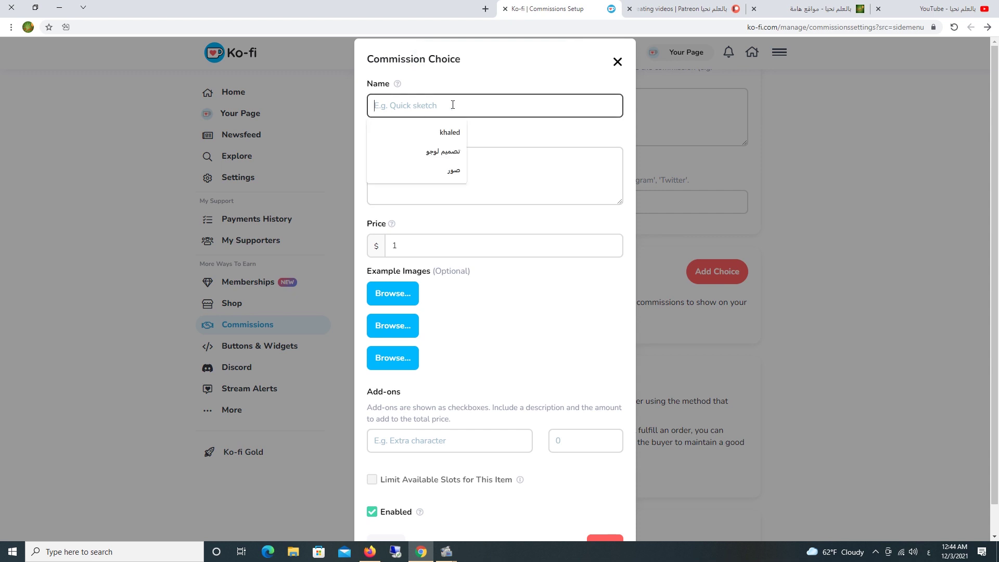
{"action": "left_click", "coordinate": [443, 152]}
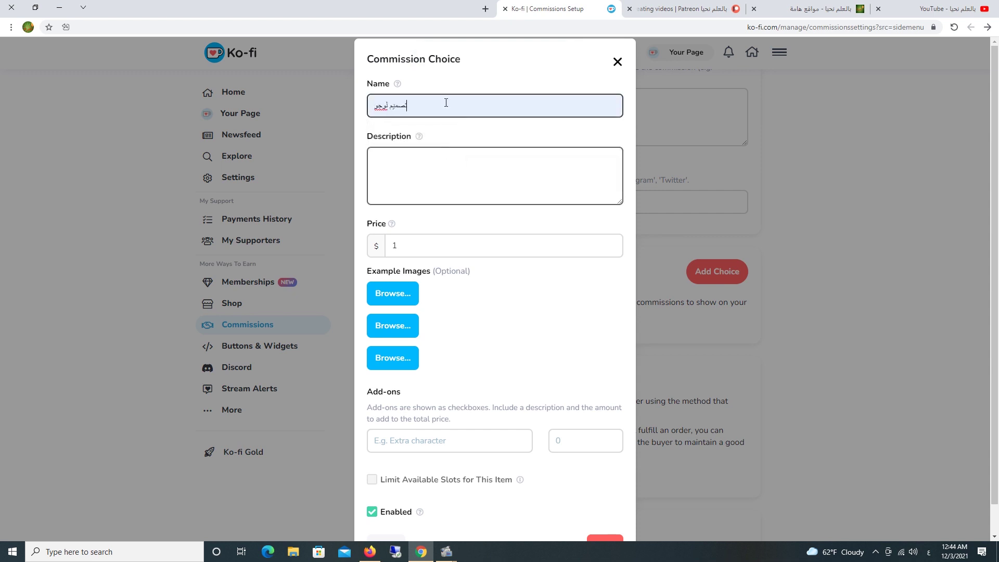
{"action": "left_click", "coordinate": [430, 160]}
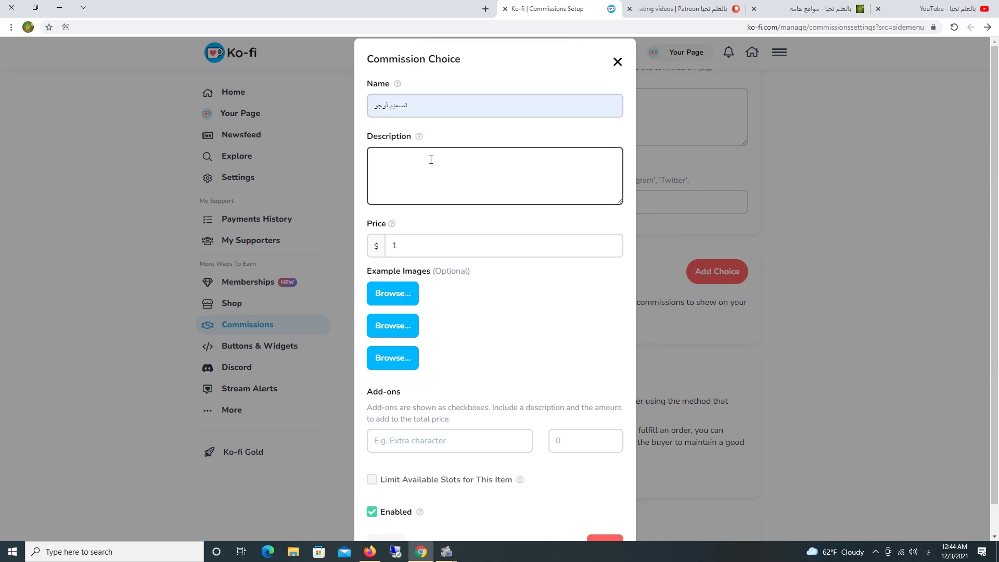
{"action": "type", "text": "تا ال نمكككككككككككككككككككككككككككك"}
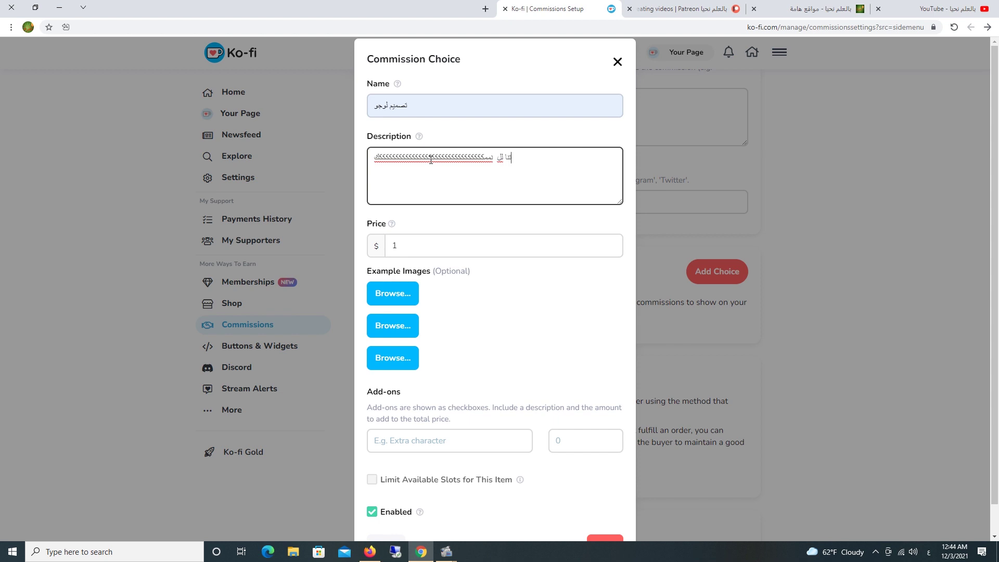
Step: Price the choice at $10, attach the waterfall example image, and save it
{"action": "left_click", "coordinate": [420, 242]}
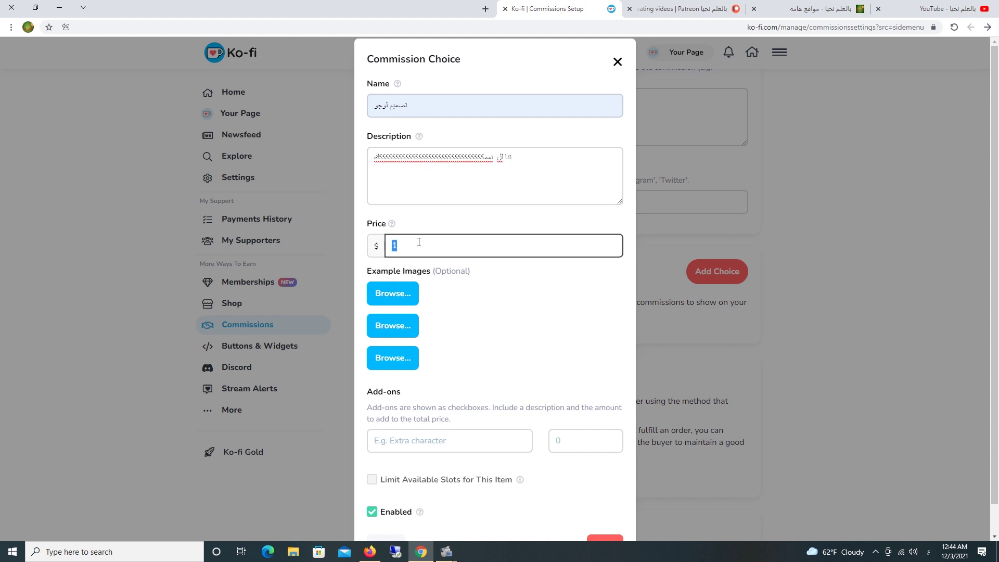
{"action": "type", "text": "10"}
{"action": "scroll", "coordinate": [476, 295], "scroll_direction": "down", "scroll_amount": 1}
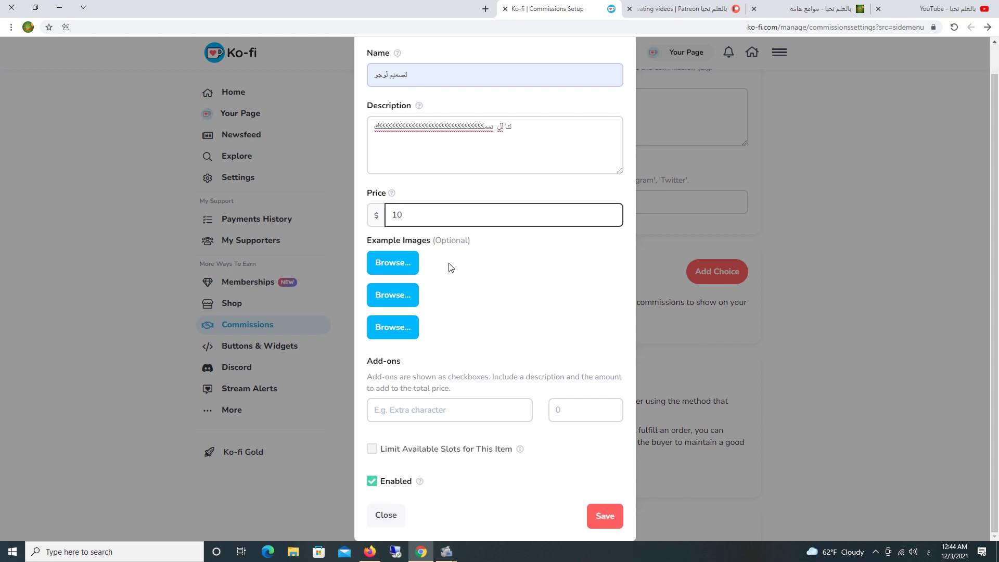
{"action": "left_click", "coordinate": [410, 264]}
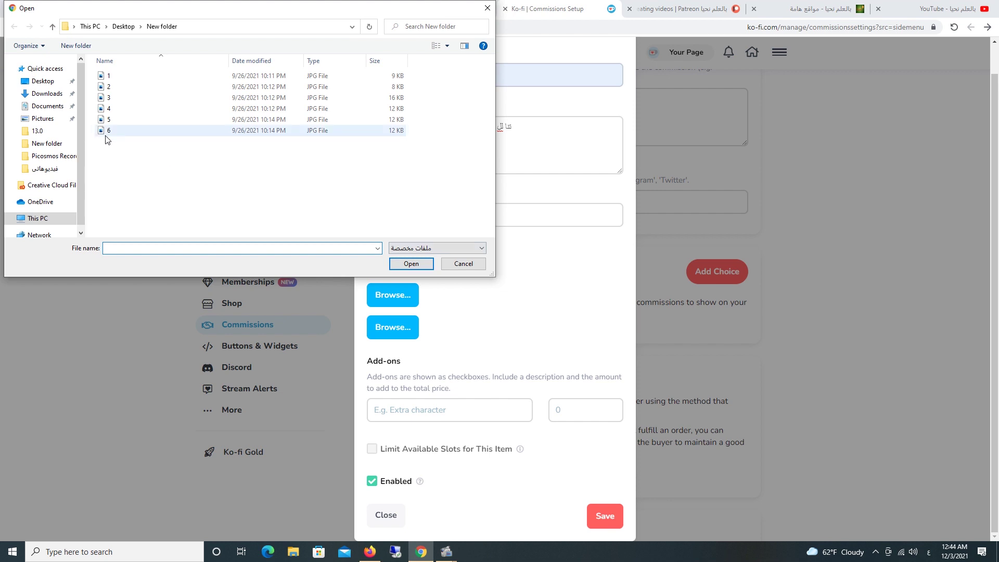
{"action": "double_click", "coordinate": [108, 119]}
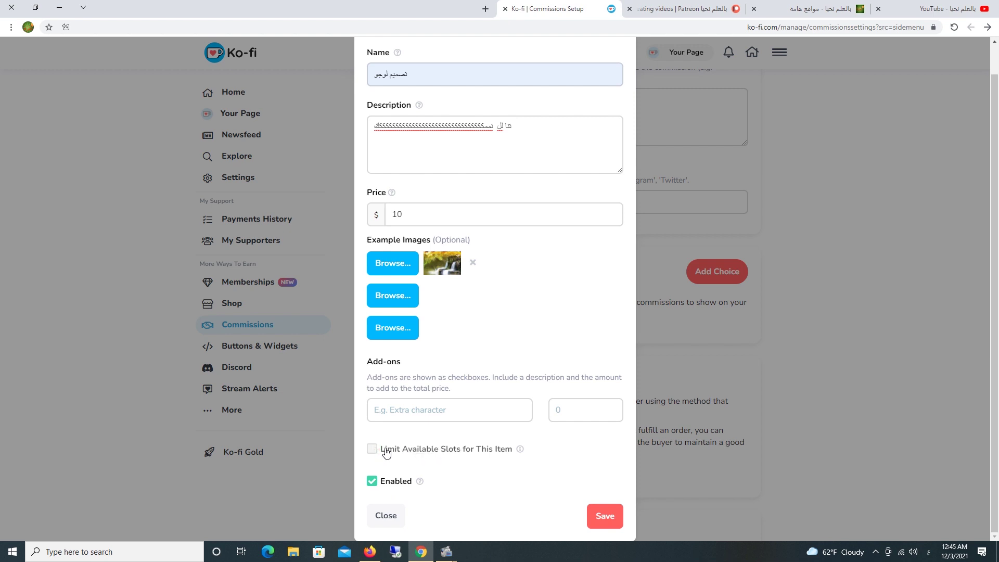
{"action": "left_click", "coordinate": [599, 517]}
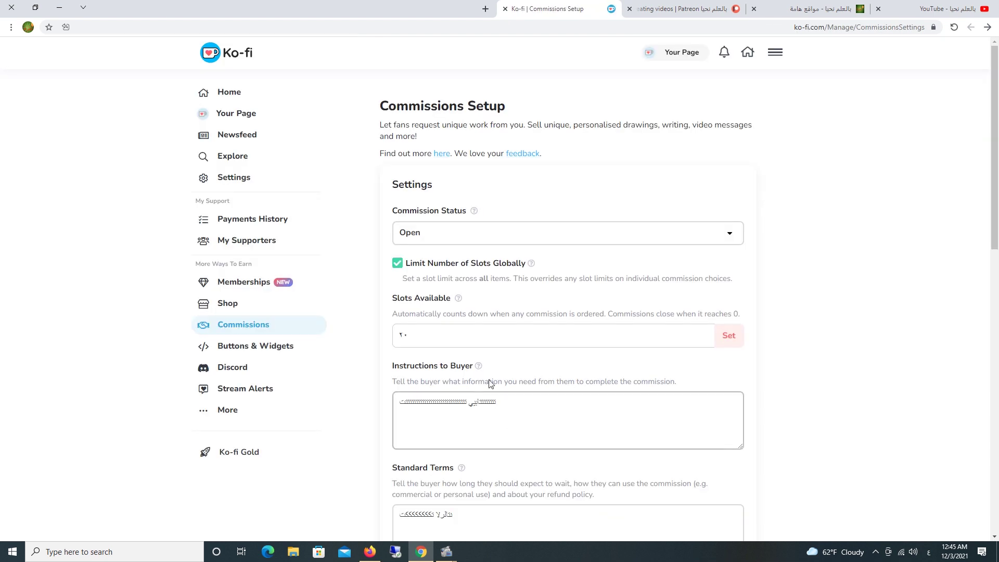
{"action": "scroll", "coordinate": [490, 285], "scroll_direction": "down", "scroll_amount": 3}
{"action": "scroll", "coordinate": [490, 285], "scroll_direction": "down", "scroll_amount": 3}
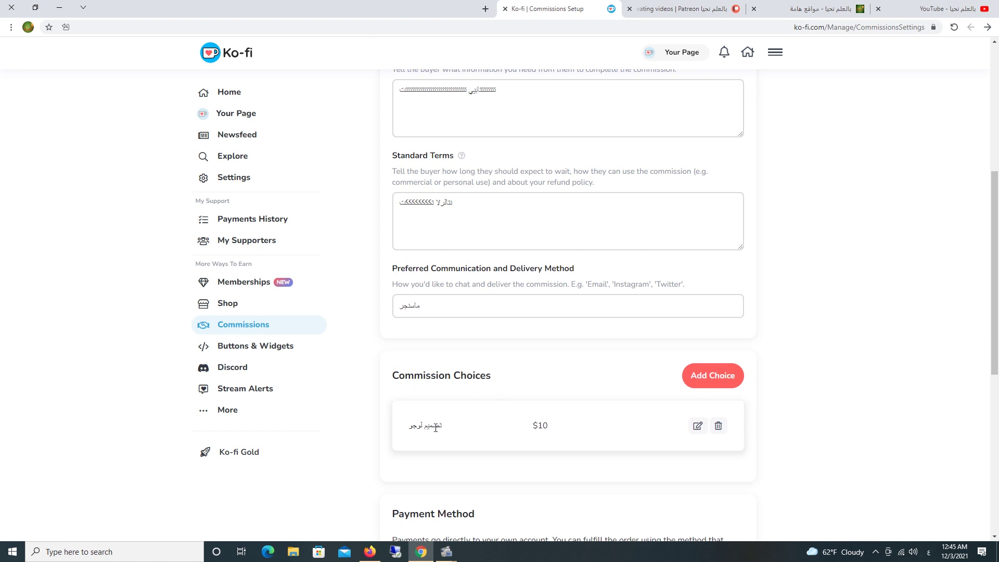
{"action": "scroll", "coordinate": [538, 425], "scroll_direction": "down", "scroll_amount": 3}
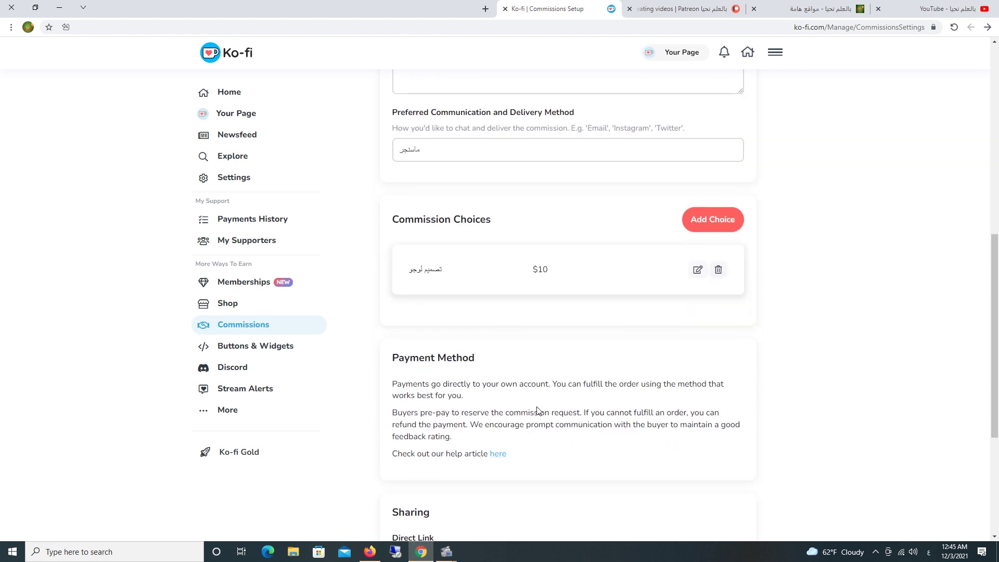
{"action": "scroll", "coordinate": [450, 374], "scroll_direction": "down", "scroll_amount": 3}
{"action": "scroll", "coordinate": [475, 246], "scroll_direction": "down", "scroll_amount": 1}
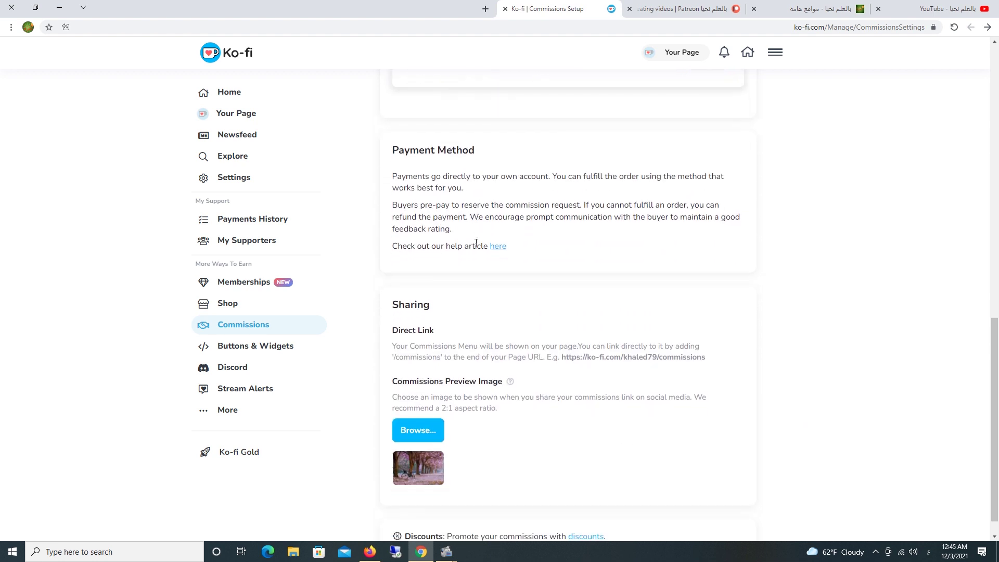
{"action": "scroll", "coordinate": [476, 246], "scroll_direction": "up", "scroll_amount": 2}
{"action": "scroll", "coordinate": [476, 246], "scroll_direction": "up", "scroll_amount": 1}
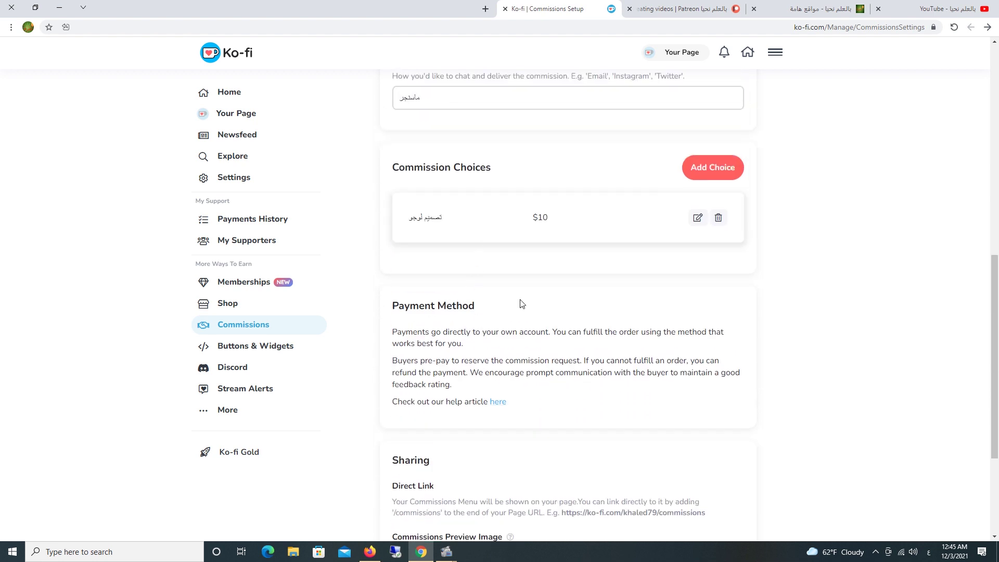
{"action": "scroll", "coordinate": [566, 290], "scroll_direction": "up", "scroll_amount": 1}
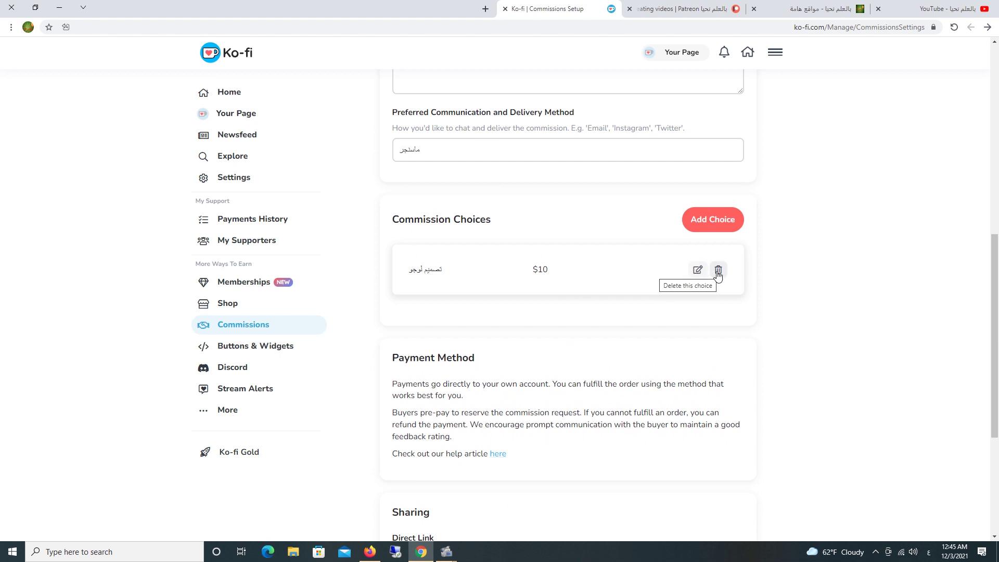
{"action": "scroll", "coordinate": [388, 236], "scroll_direction": "up", "scroll_amount": 4}
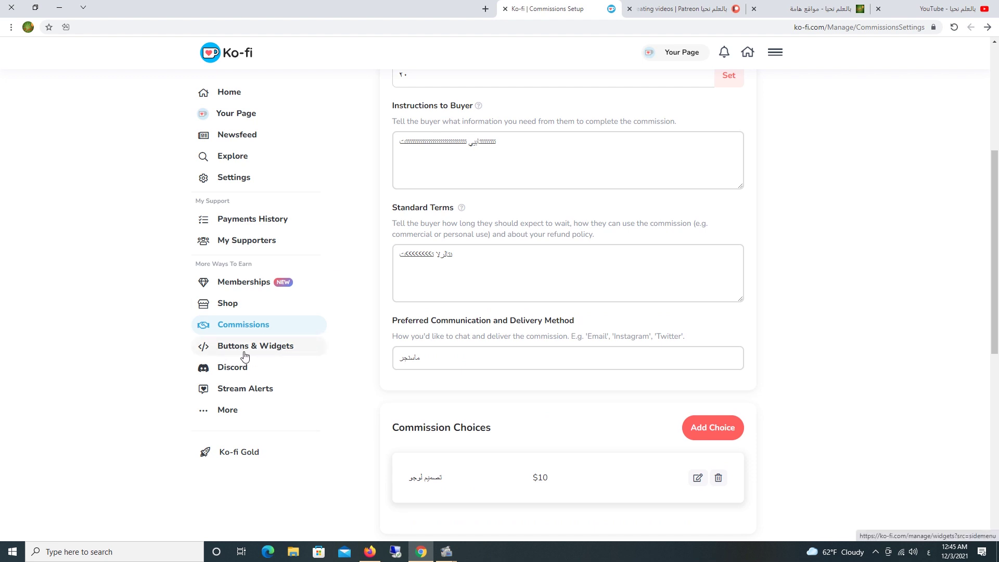
Step: Copy the Ko-fi Donation Widget embed code from the Buttons & Widgets page
{"action": "left_click", "coordinate": [263, 350]}
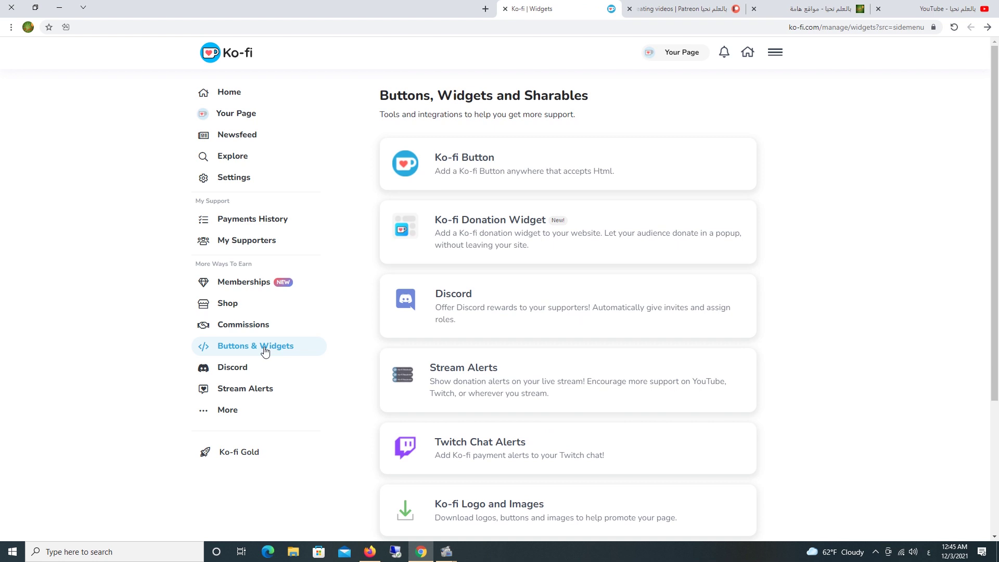
{"action": "left_click", "coordinate": [474, 221]}
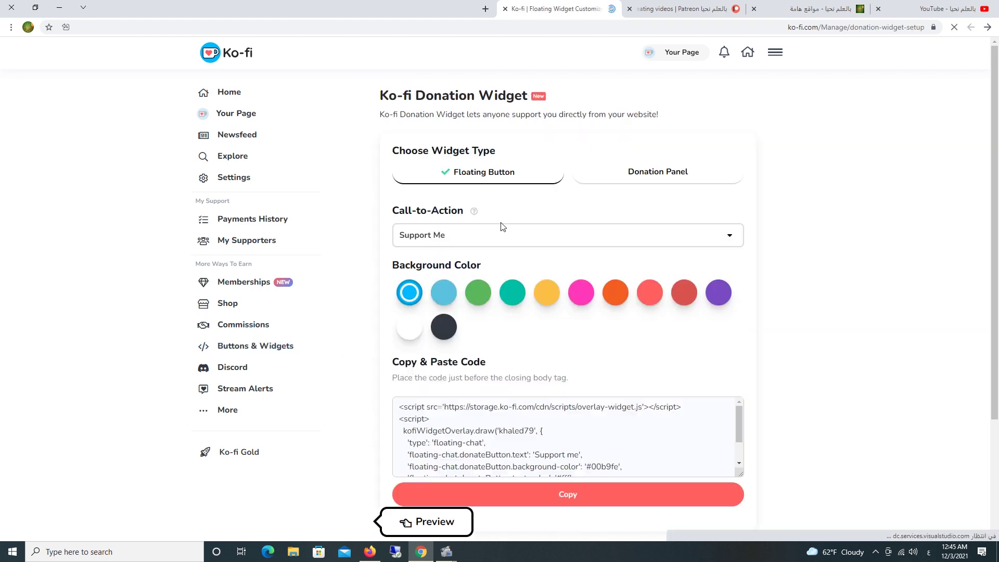
{"action": "scroll", "coordinate": [502, 198], "scroll_direction": "down", "scroll_amount": 1}
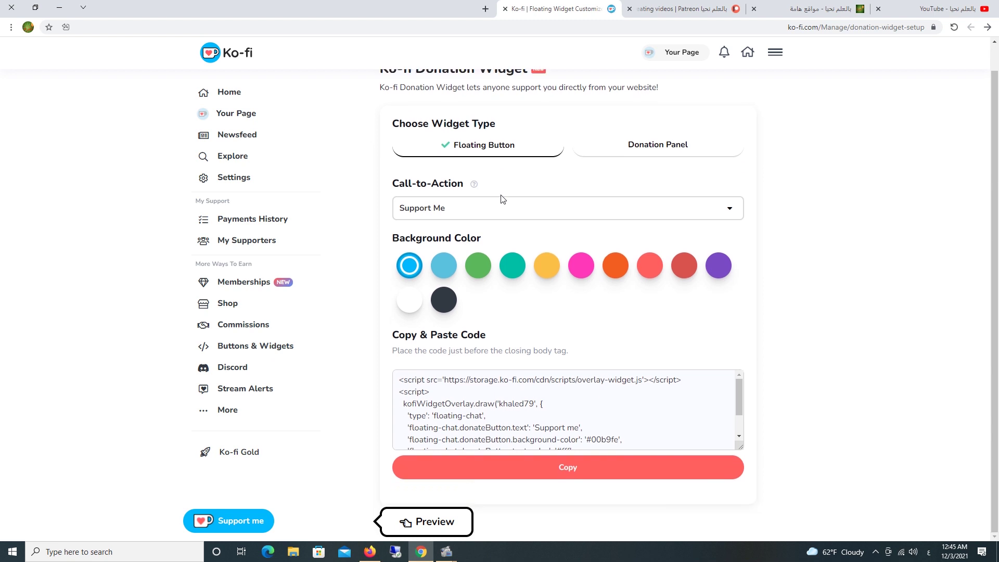
{"action": "left_click", "coordinate": [525, 421]}
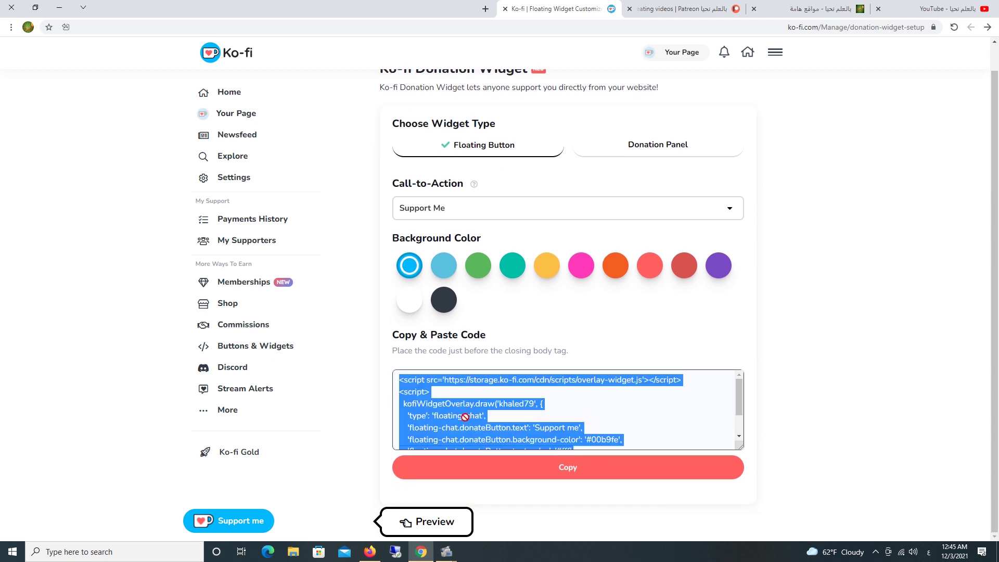
{"action": "left_click", "coordinate": [584, 470]}
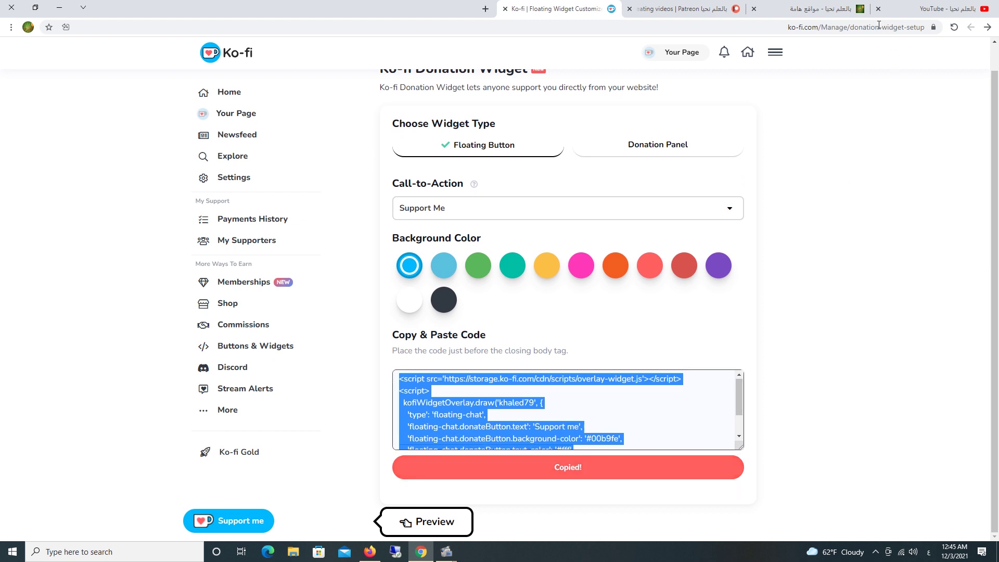
{"action": "left_click", "coordinate": [831, 9]}
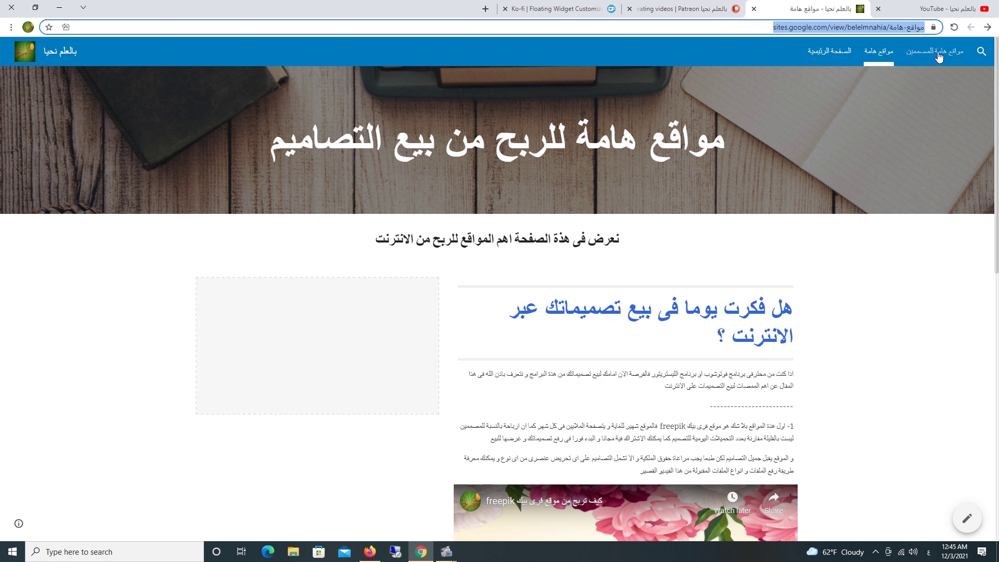
Step: Edit the Google site's home page and cancel the web embed without inserting anything
{"action": "left_click", "coordinate": [839, 52]}
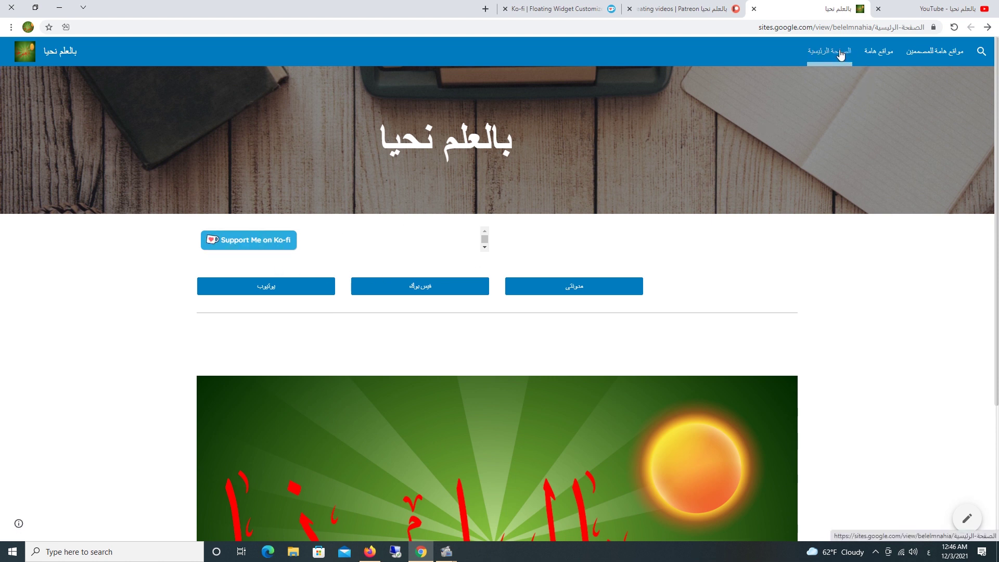
{"action": "scroll", "coordinate": [743, 279], "scroll_direction": "down", "scroll_amount": 4}
{"action": "scroll", "coordinate": [953, 532], "scroll_direction": "up", "scroll_amount": 4}
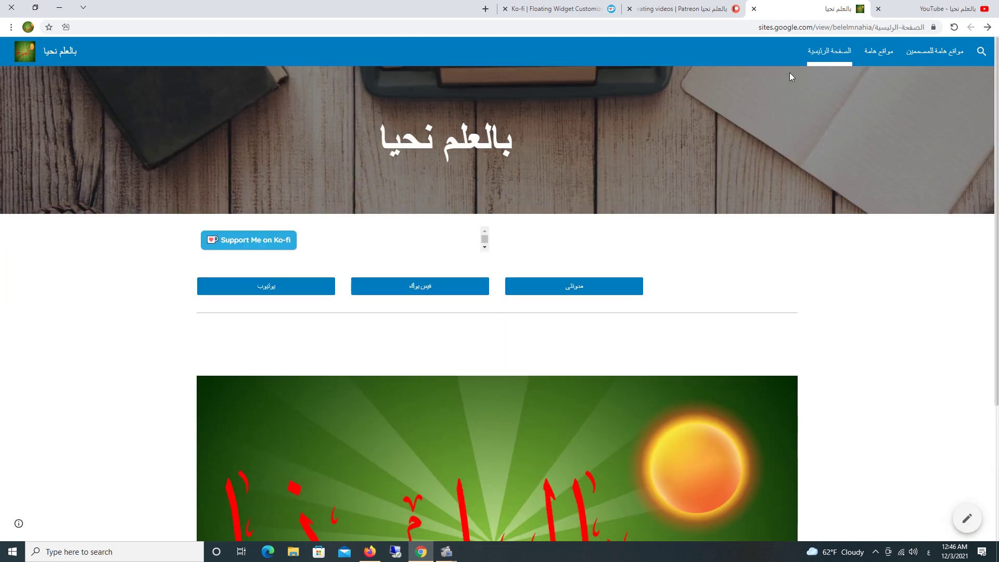
{"action": "left_click", "coordinate": [968, 526]}
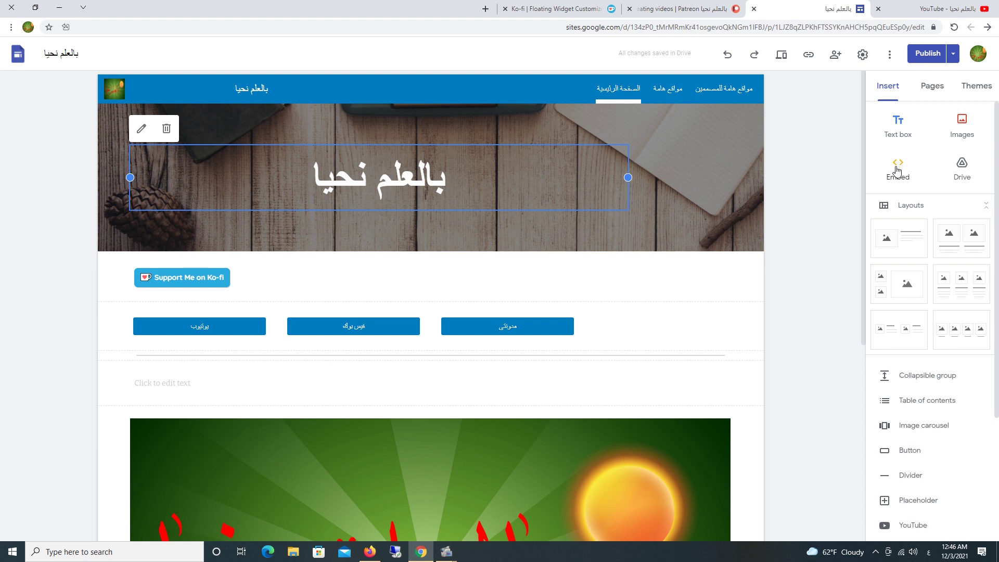
{"action": "left_click", "coordinate": [897, 170]}
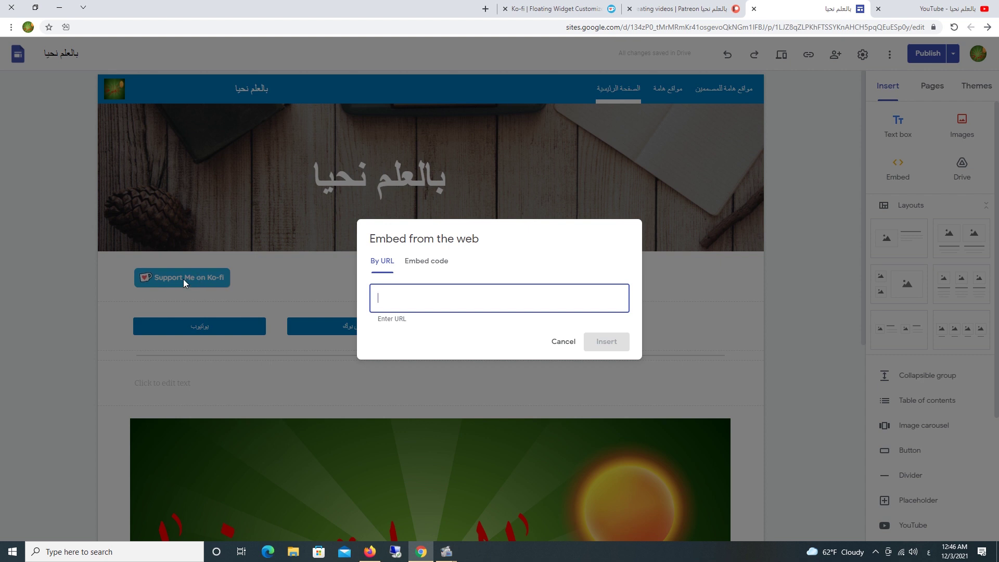
{"action": "left_click", "coordinate": [558, 342]}
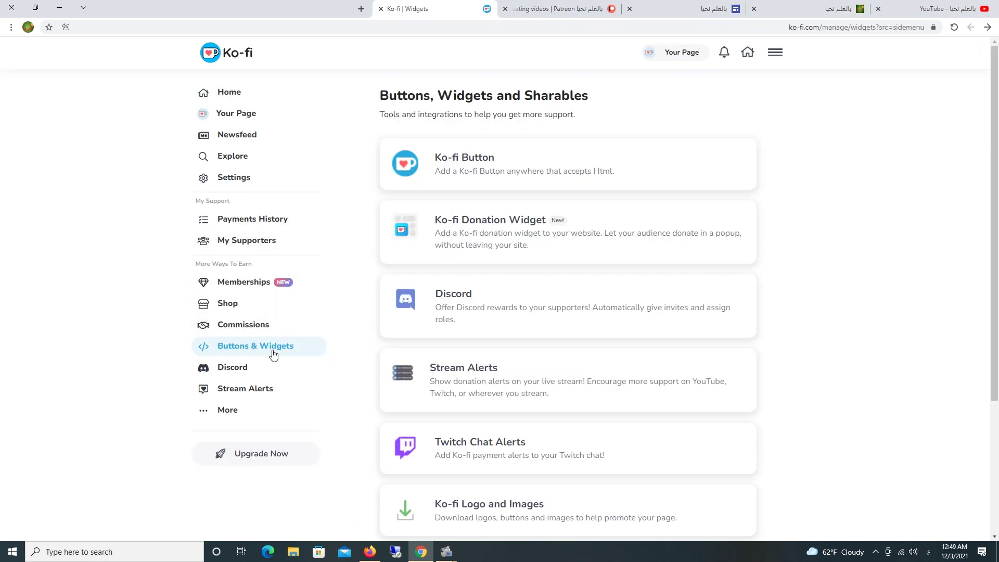
{"action": "left_click", "coordinate": [269, 456]}
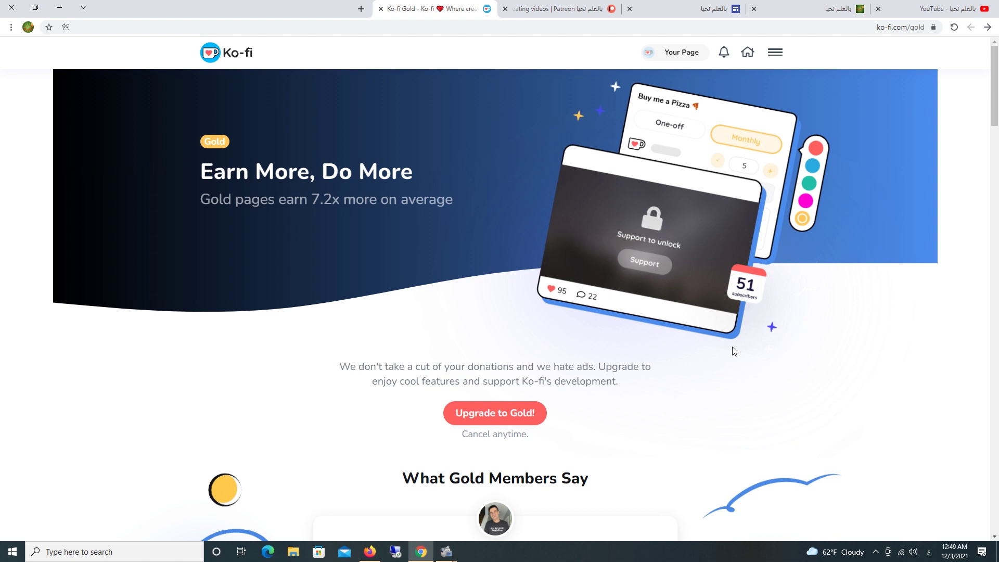
{"action": "scroll", "coordinate": [732, 351], "scroll_direction": "down", "scroll_amount": 9}
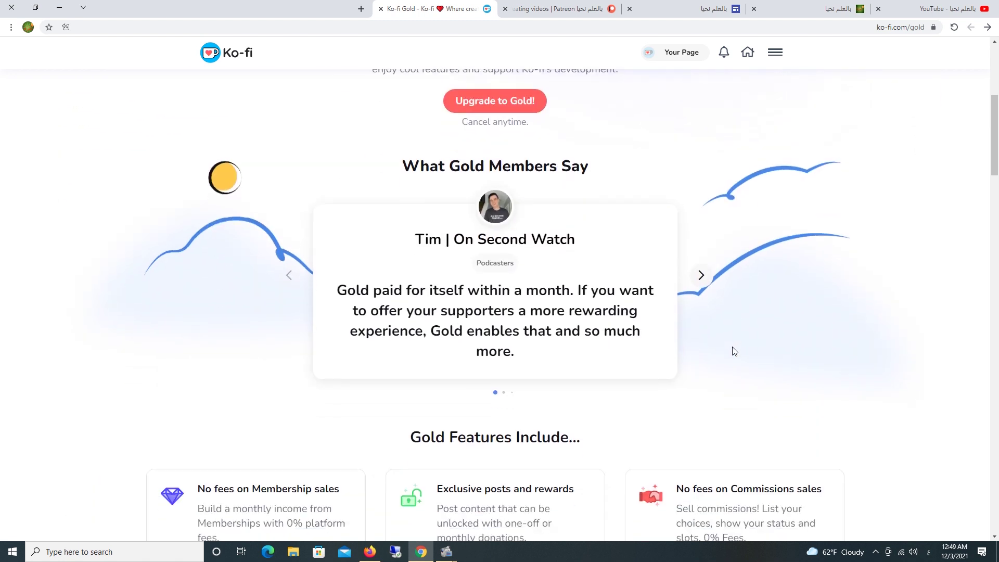
{"action": "scroll", "coordinate": [733, 351], "scroll_direction": "down", "scroll_amount": 8}
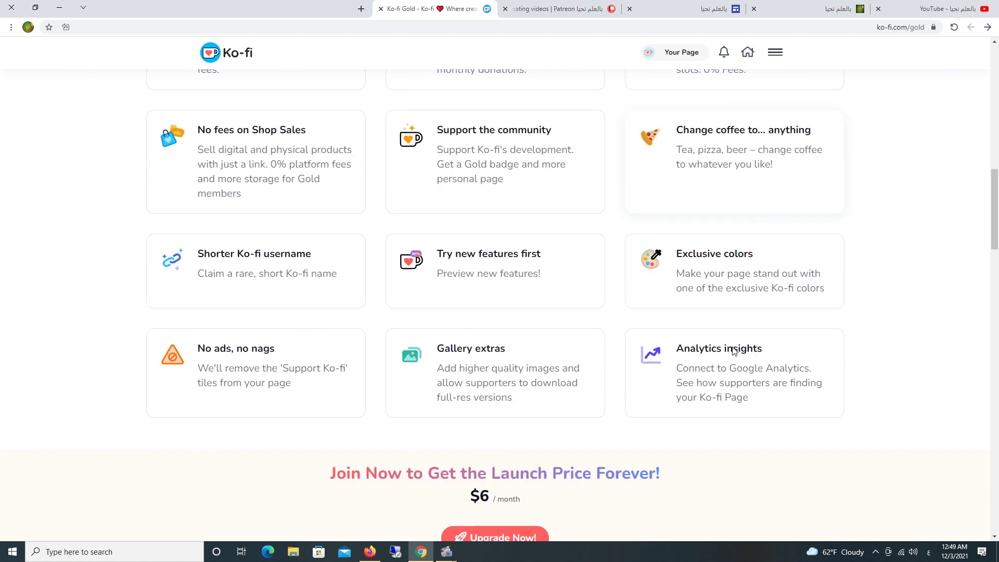
{"action": "scroll", "coordinate": [733, 347], "scroll_direction": "down", "scroll_amount": 2}
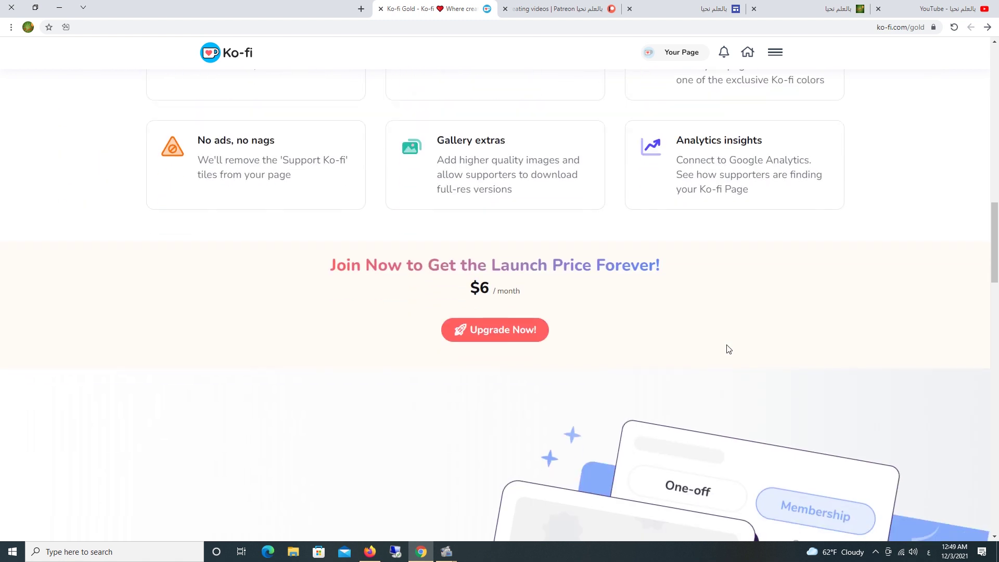
{"action": "left_click_drag", "start_coordinate": [659, 265], "coordinate": [494, 298]}
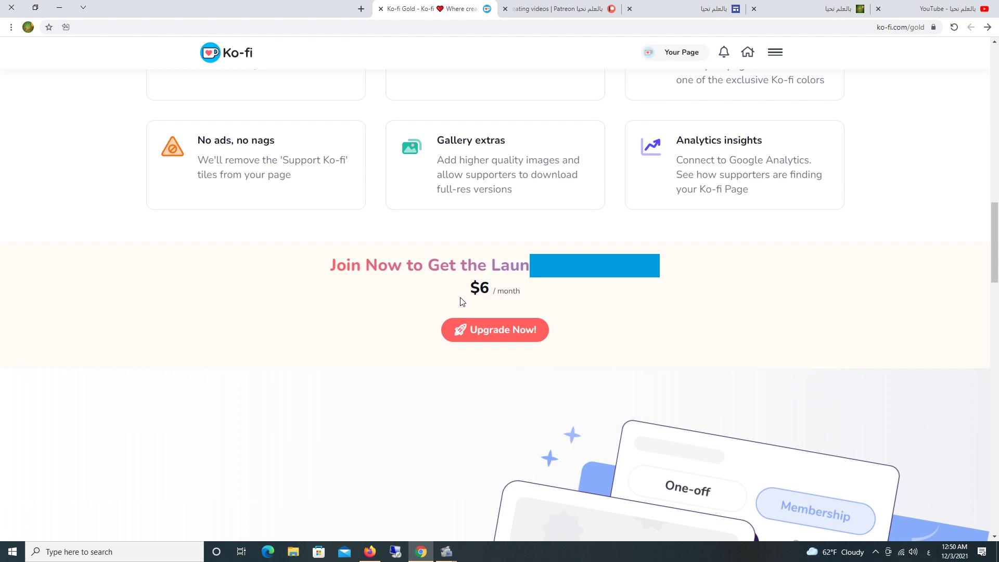
{"action": "left_click", "coordinate": [378, 424]}
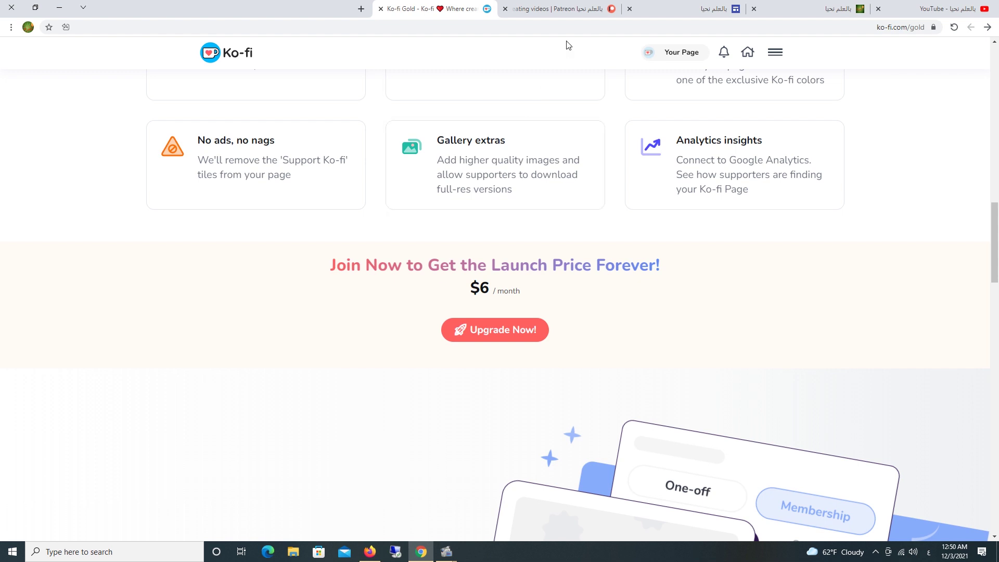
{"action": "left_click", "coordinate": [576, 9]}
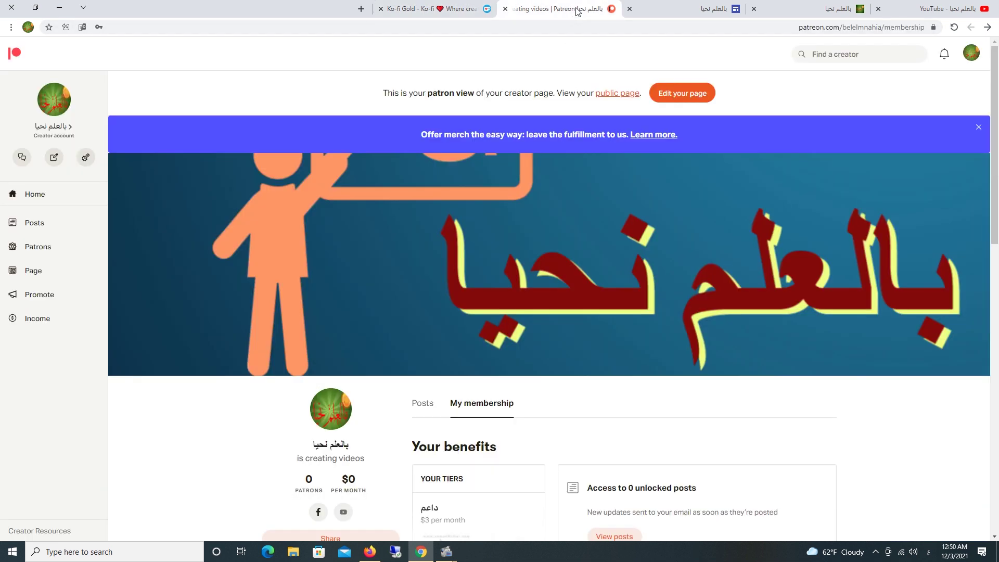
{"action": "left_click", "coordinate": [462, 11]}
{"action": "scroll", "coordinate": [604, 177], "scroll_direction": "up", "scroll_amount": 15}
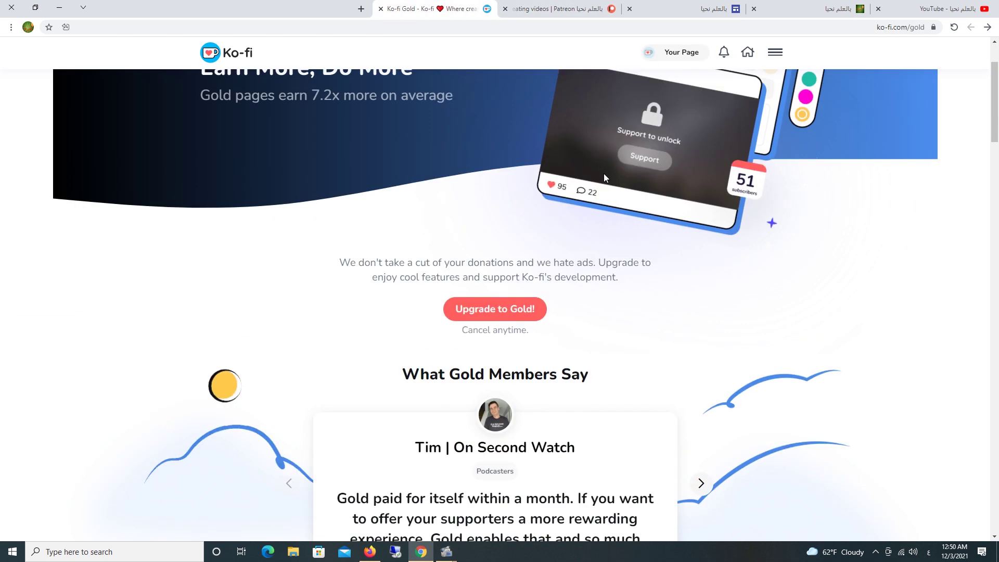
{"action": "scroll", "coordinate": [604, 173], "scroll_direction": "up", "scroll_amount": 2}
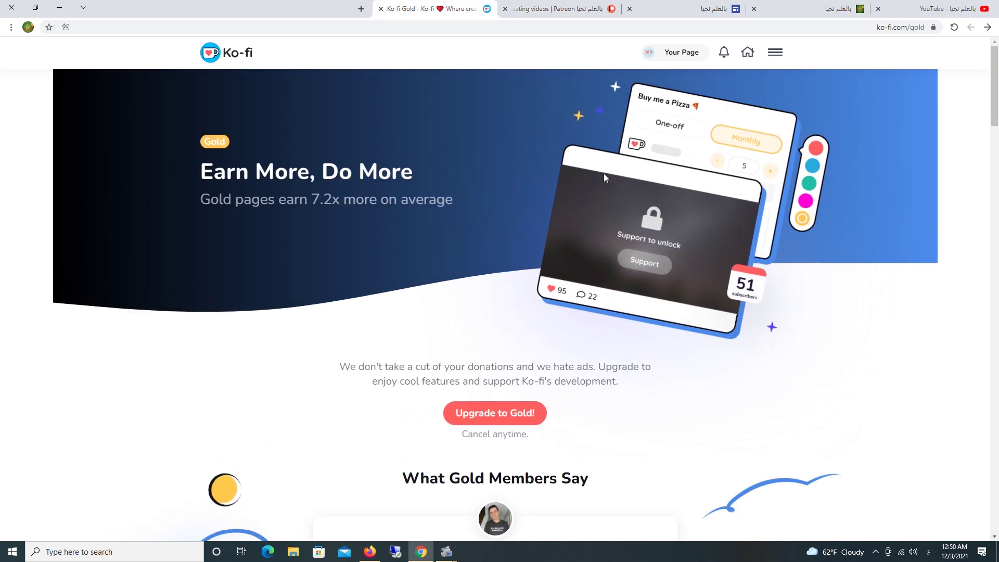
{"action": "left_click", "coordinate": [988, 27]}
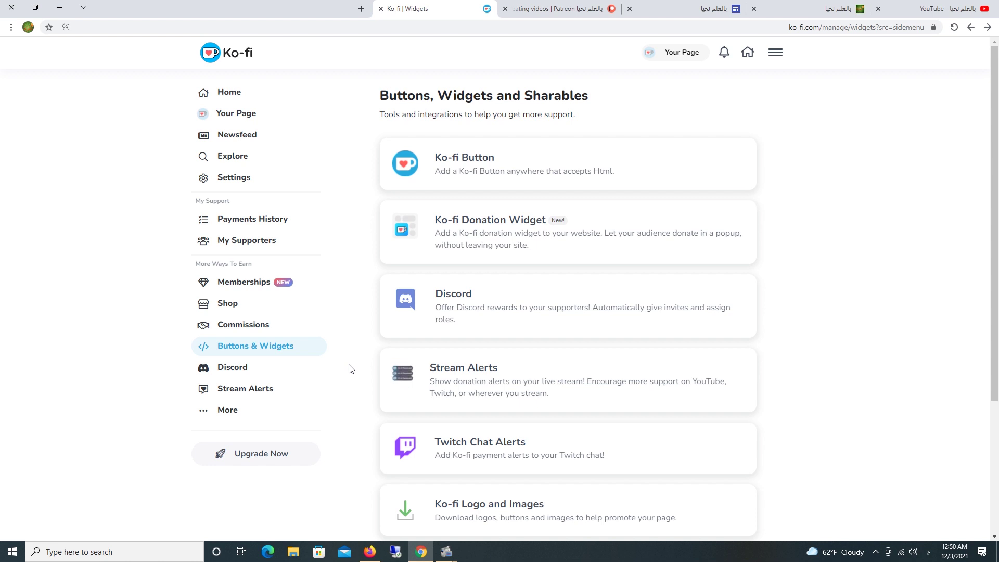
Step: Open Your Page and copy the creator's public profile link shown under the name
{"action": "left_click", "coordinate": [676, 56]}
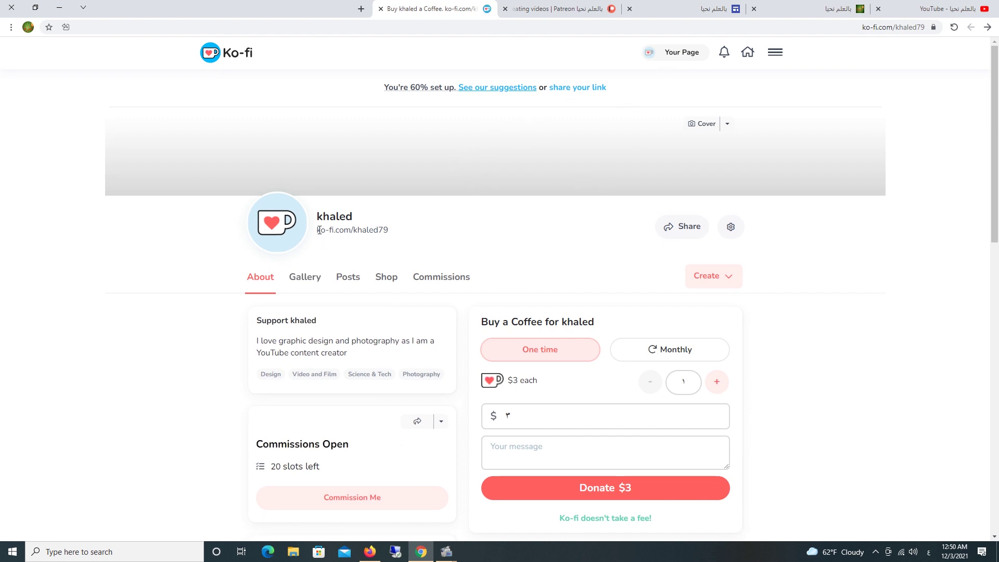
{"action": "left_click_drag", "start_coordinate": [318, 230], "coordinate": [393, 233]}
{"action": "key", "text": "ctrl+c"}
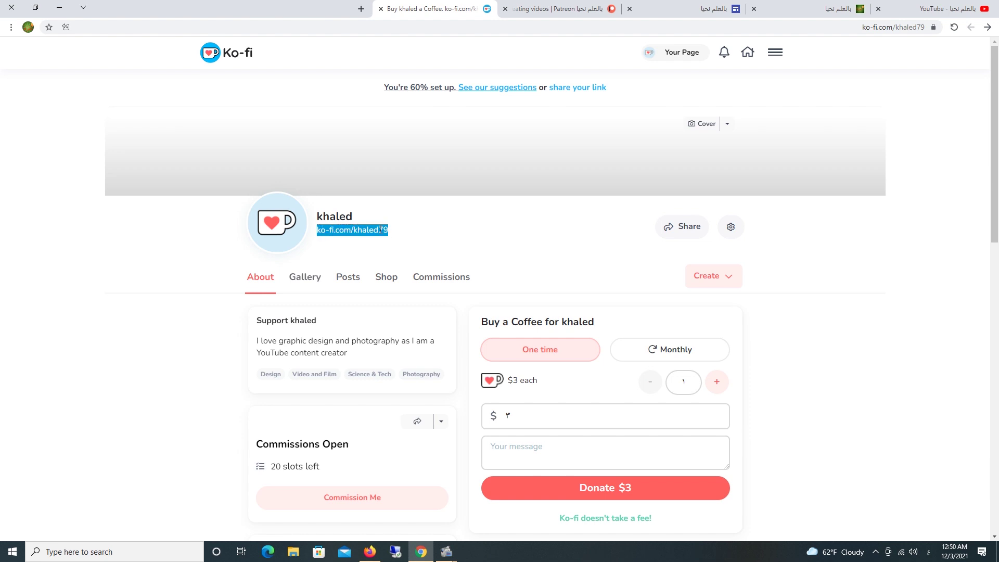
{"action": "right_click", "coordinate": [381, 229]}
{"action": "left_click", "coordinate": [353, 237]}
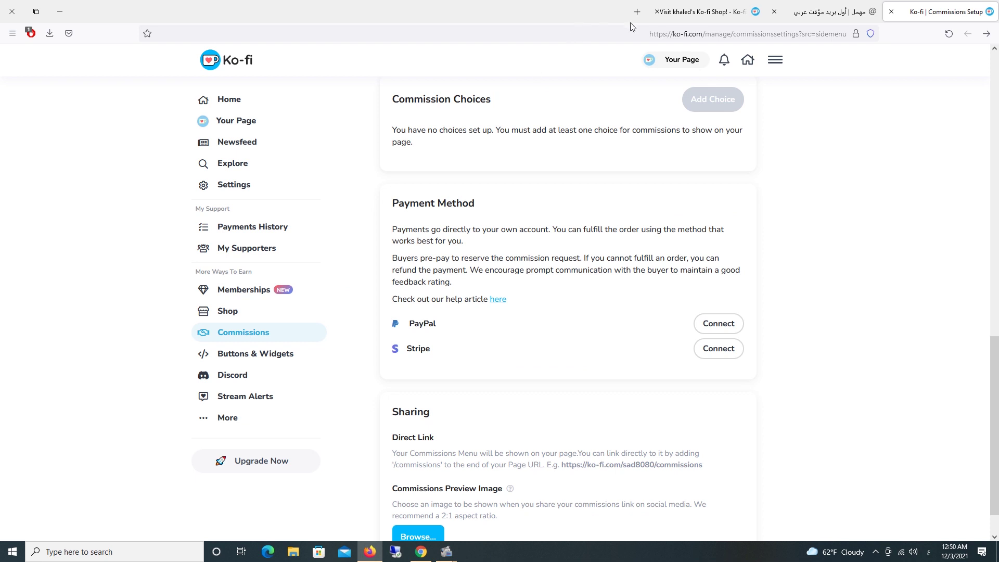
{"action": "left_click", "coordinate": [637, 12]}
Step: Paste the copied Ko-fi profile link into Firefox's address bar and load the page
{"action": "left_click", "coordinate": [621, 35]}
{"action": "right_click", "coordinate": [621, 34]}
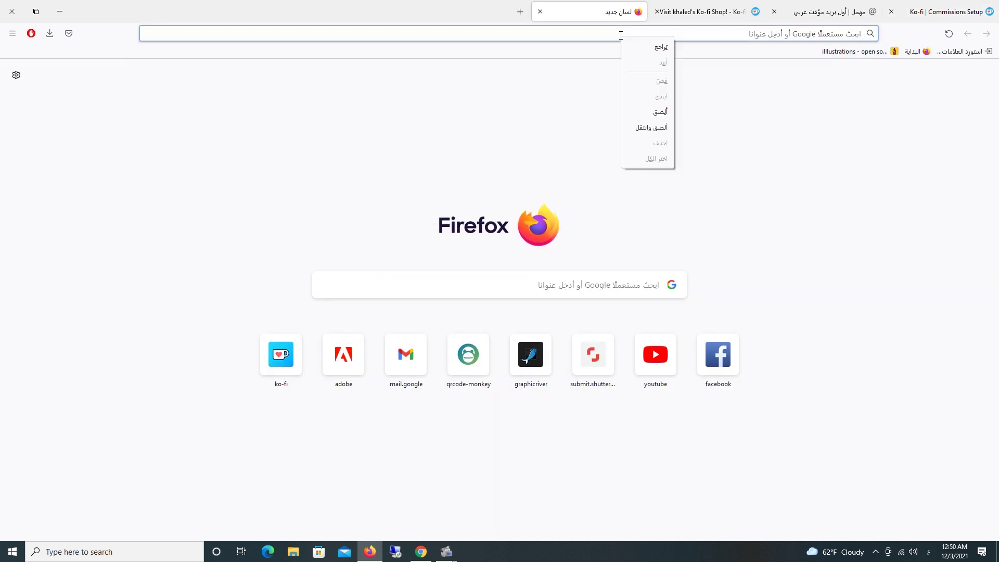
{"action": "left_click", "coordinate": [701, 32]}
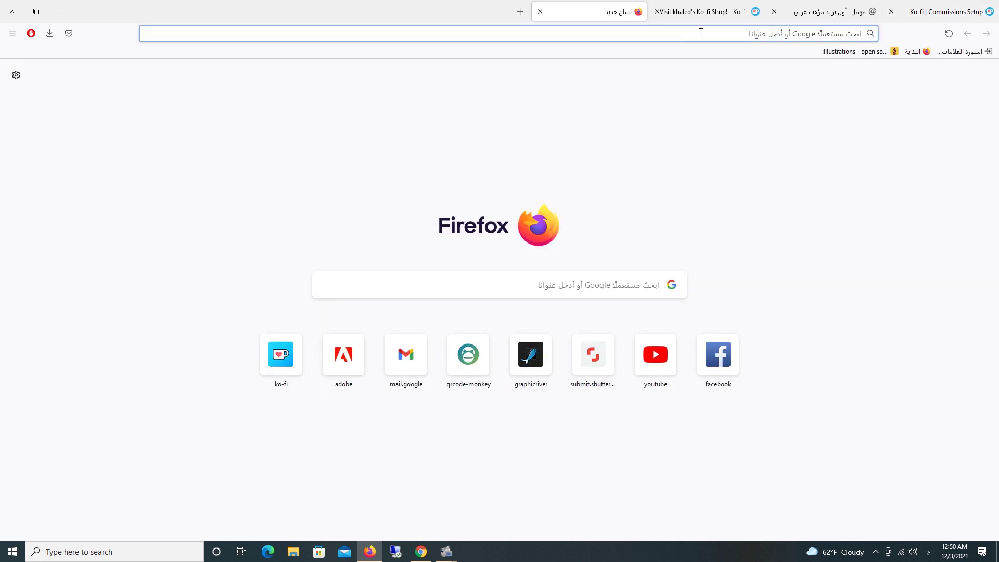
{"action": "key", "text": "ctrl+v"}
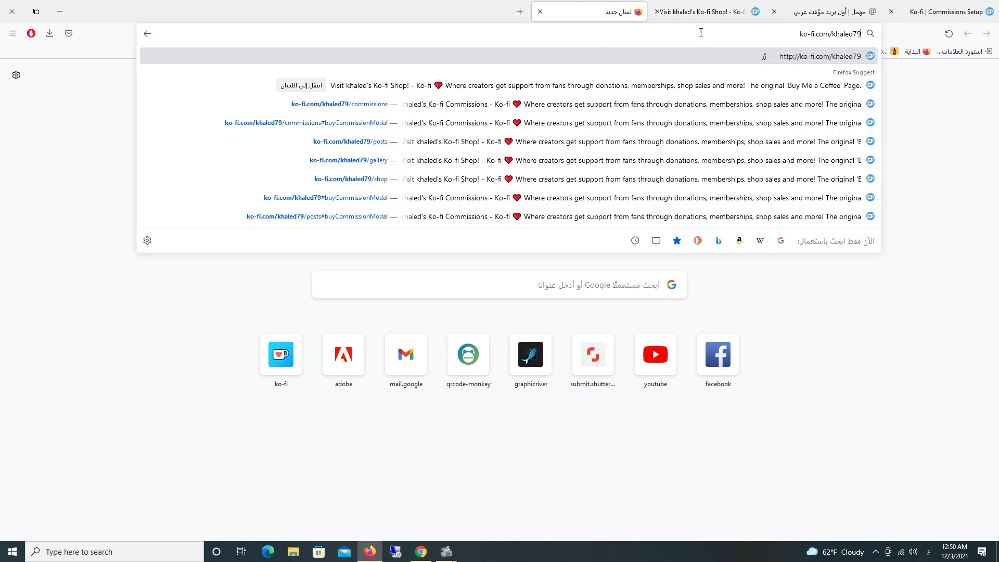
{"action": "key", "text": "Return"}
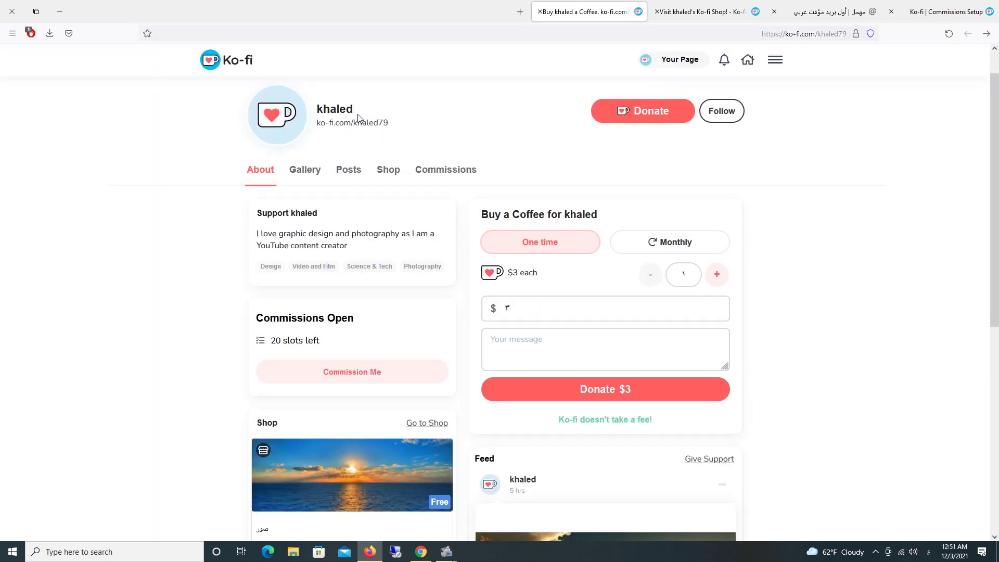
{"action": "scroll", "coordinate": [392, 173], "scroll_direction": "down", "scroll_amount": 3}
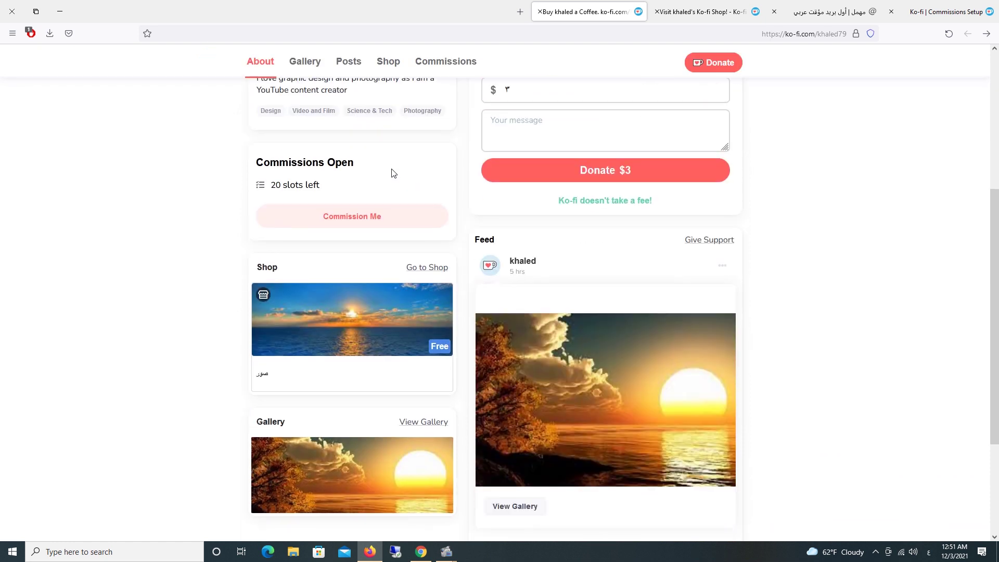
{"action": "scroll", "coordinate": [392, 174], "scroll_direction": "up", "scroll_amount": 3}
{"action": "scroll", "coordinate": [270, 285], "scroll_direction": "down", "scroll_amount": 3}
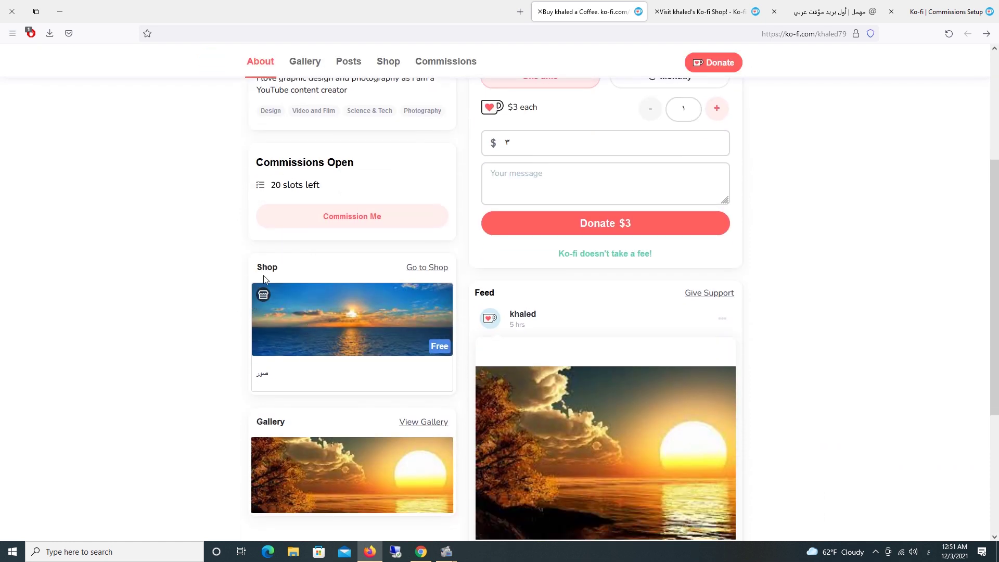
{"action": "scroll", "coordinate": [294, 288], "scroll_direction": "down", "scroll_amount": 2}
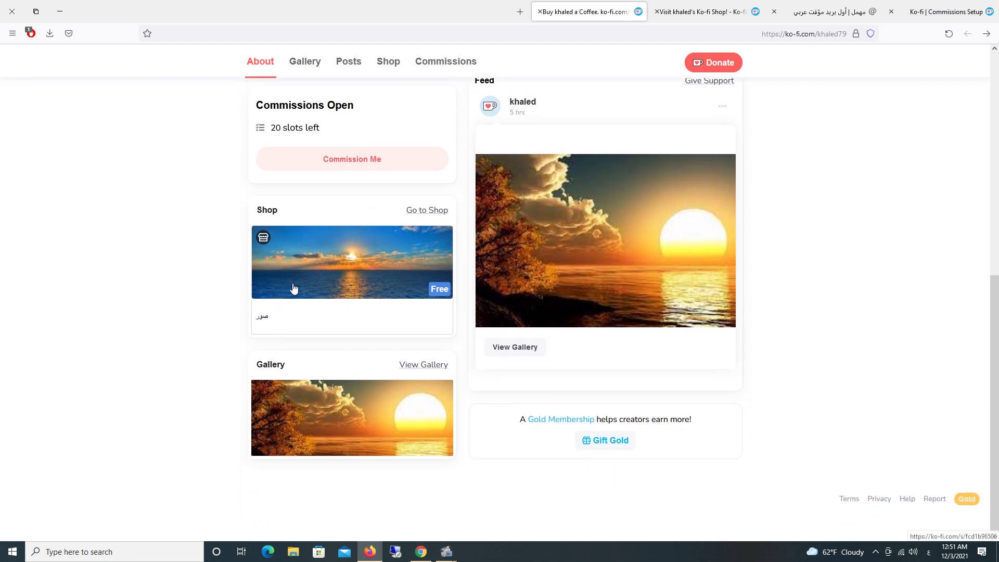
{"action": "scroll", "coordinate": [551, 318], "scroll_direction": "up", "scroll_amount": 2}
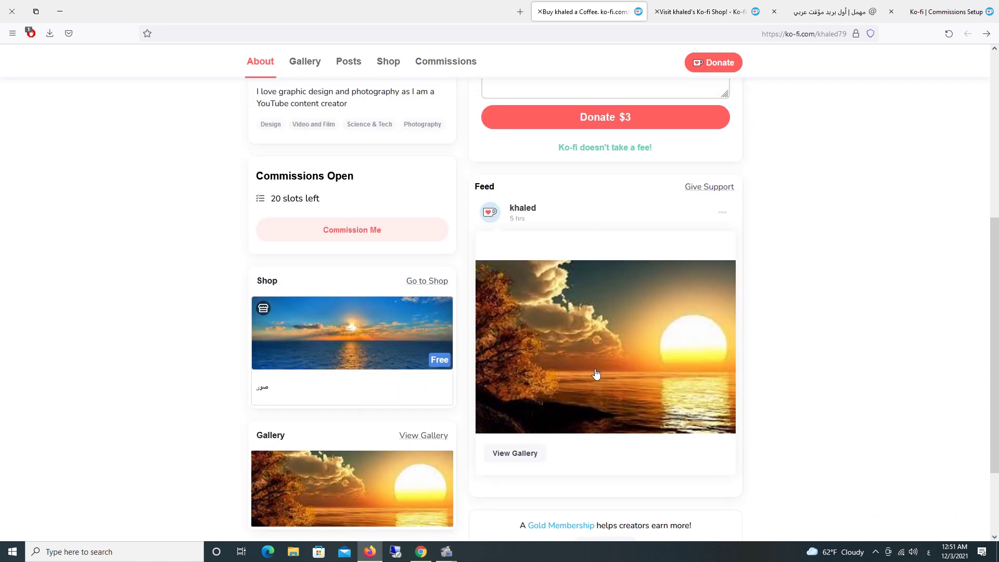
{"action": "scroll", "coordinate": [595, 373], "scroll_direction": "up", "scroll_amount": 4}
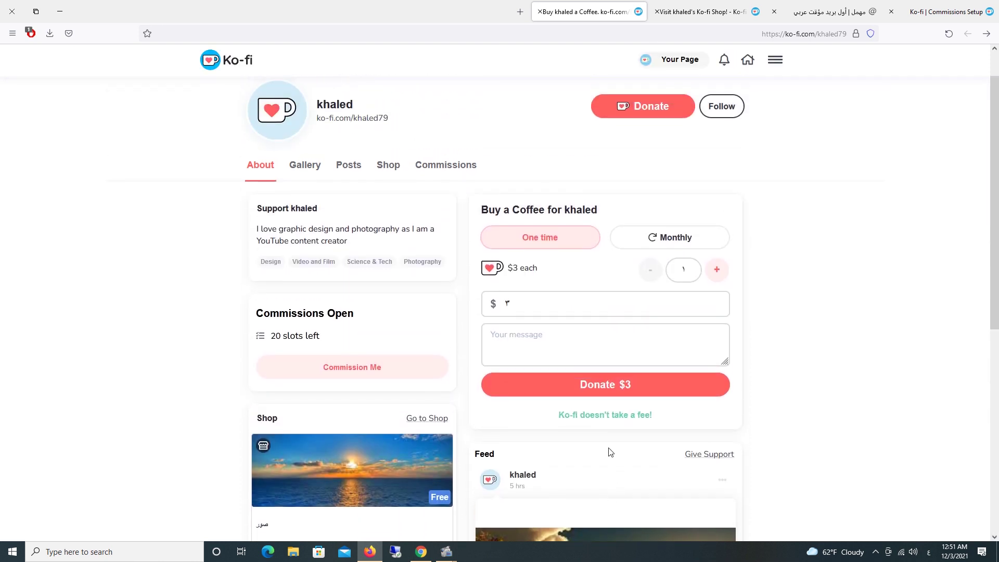
{"action": "left_click", "coordinate": [355, 374]}
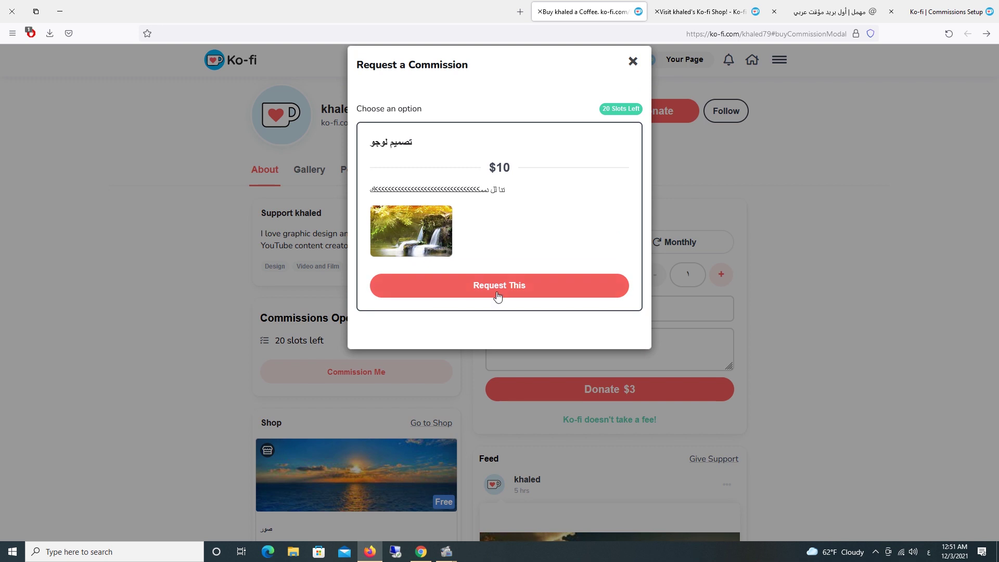
{"action": "left_click", "coordinate": [632, 61]}
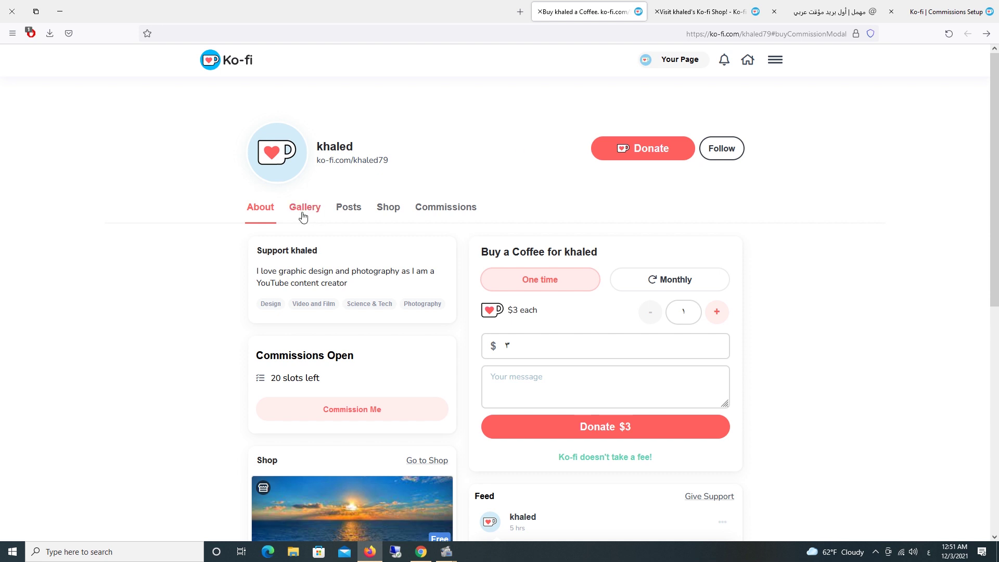
{"action": "left_click_drag", "start_coordinate": [315, 163], "coordinate": [399, 160]}
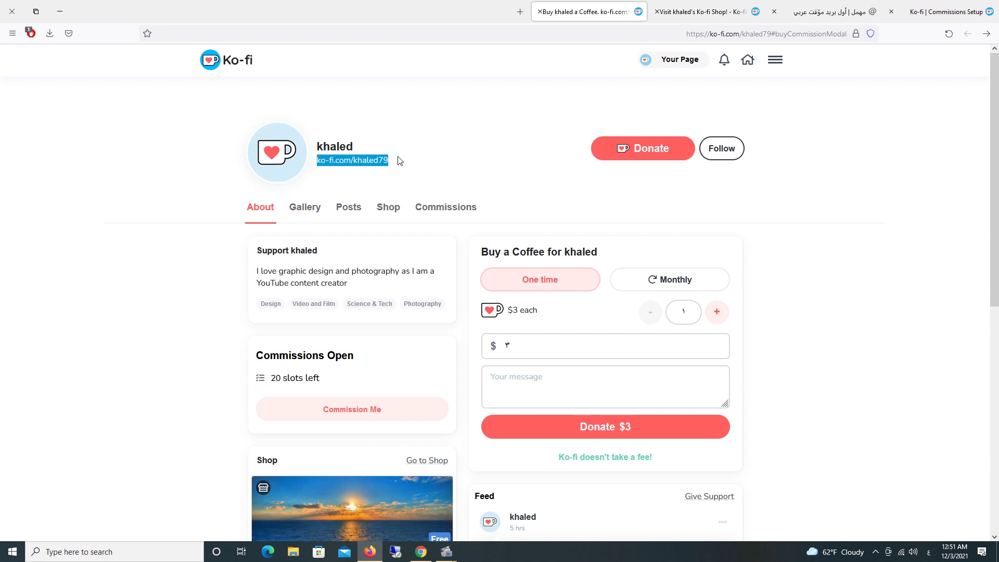